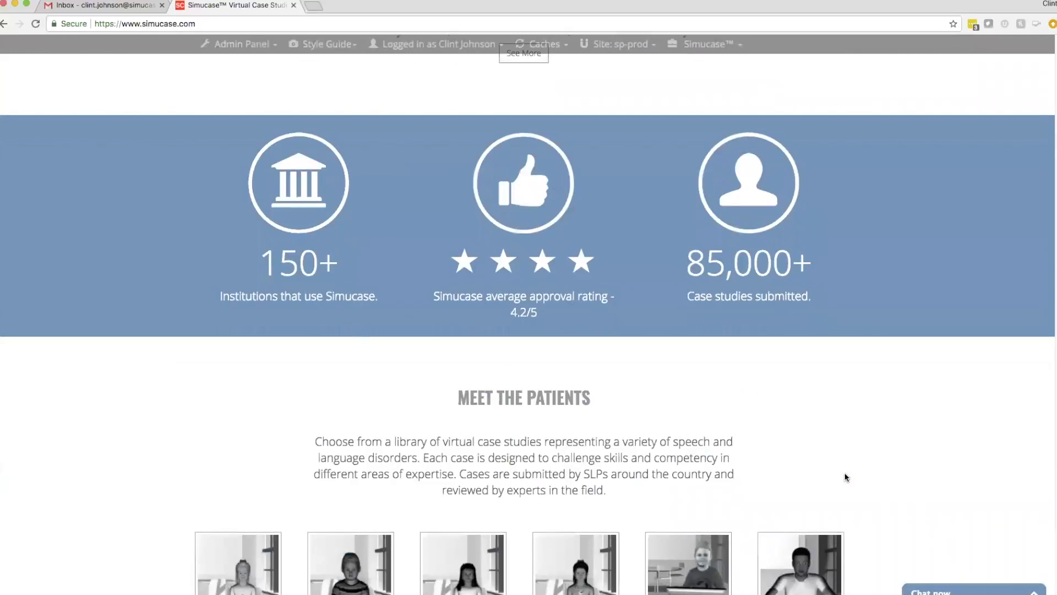
# Step: Examine the Meet the Patients library on the home page, including the descriptions of several virtual cases
pyautogui.scroll(-6, 847, 477)
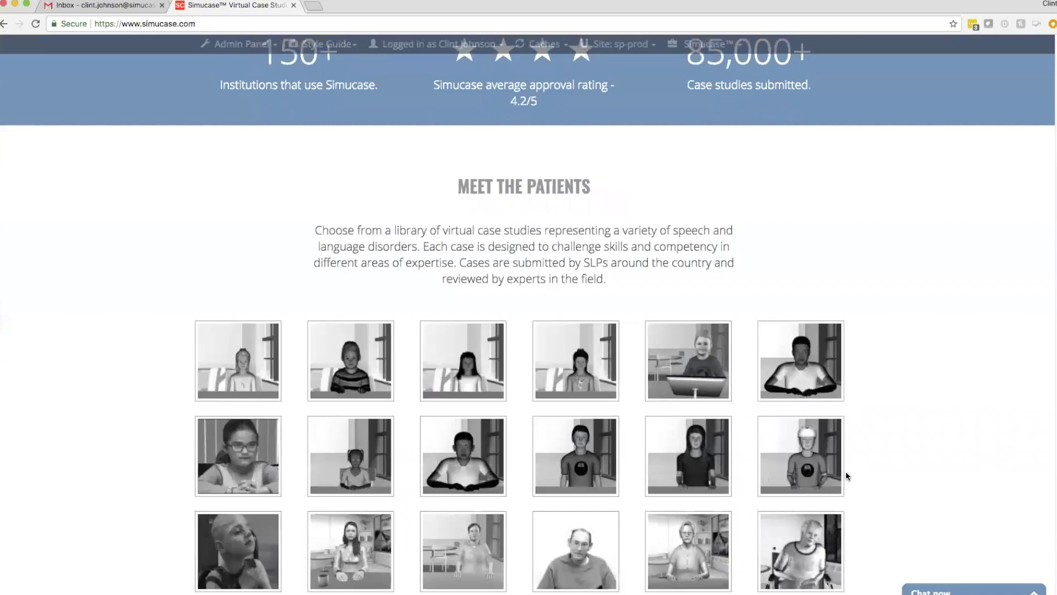
pyautogui.scroll(-1, 847, 475)
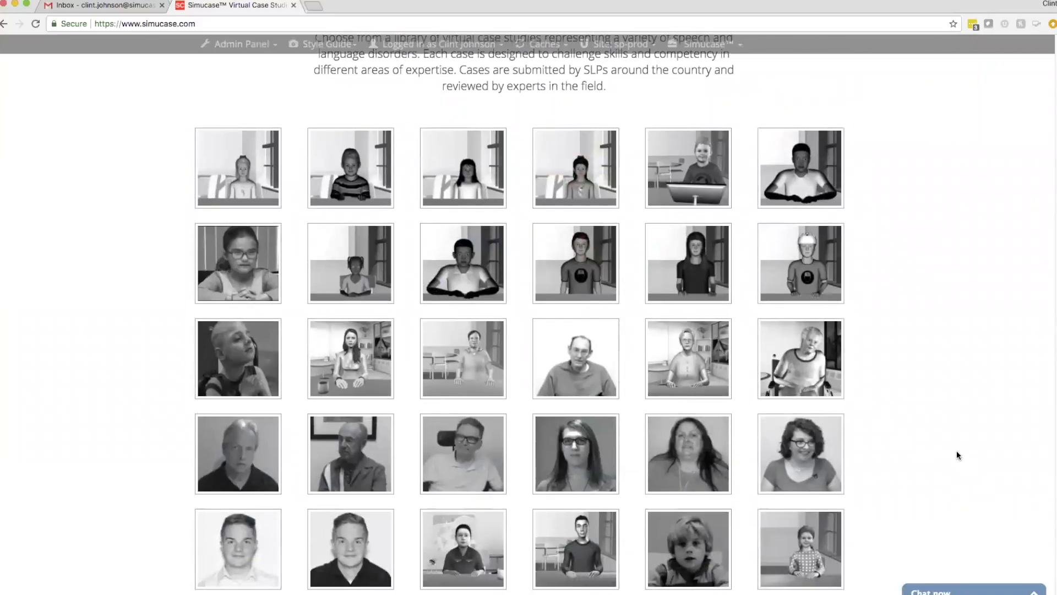
pyautogui.moveTo(596, 375)
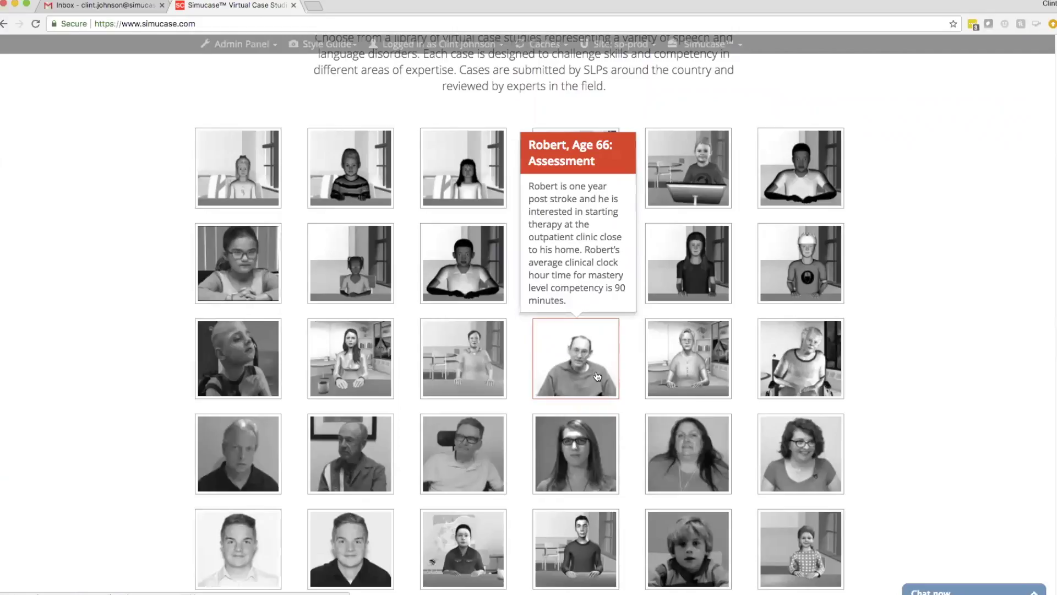
pyautogui.moveTo(698, 553)
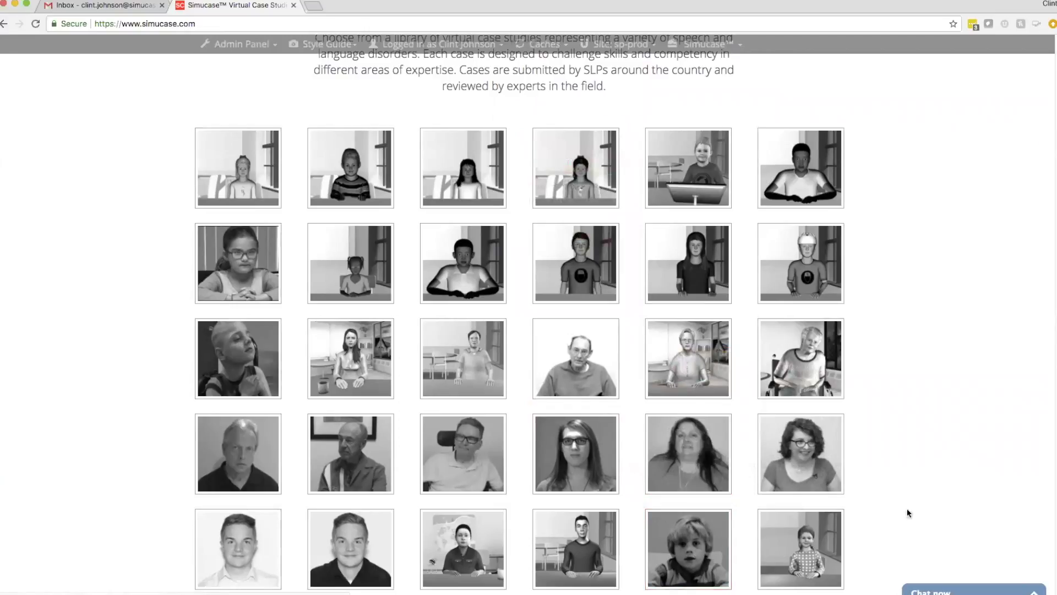
pyautogui.scroll(-6, 911, 506)
pyautogui.moveTo(465, 282)
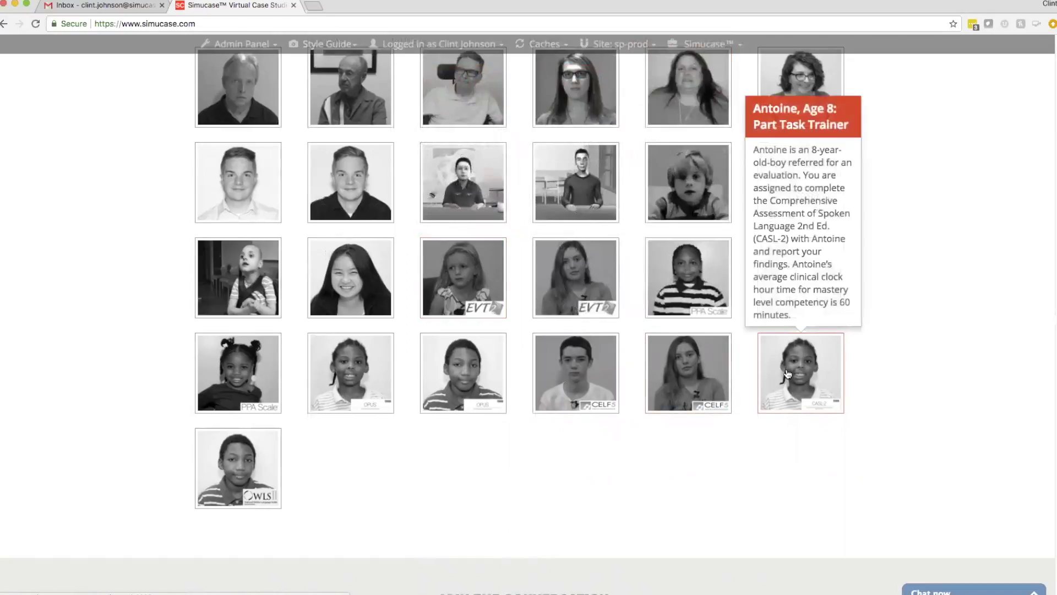
pyautogui.moveTo(238, 442)
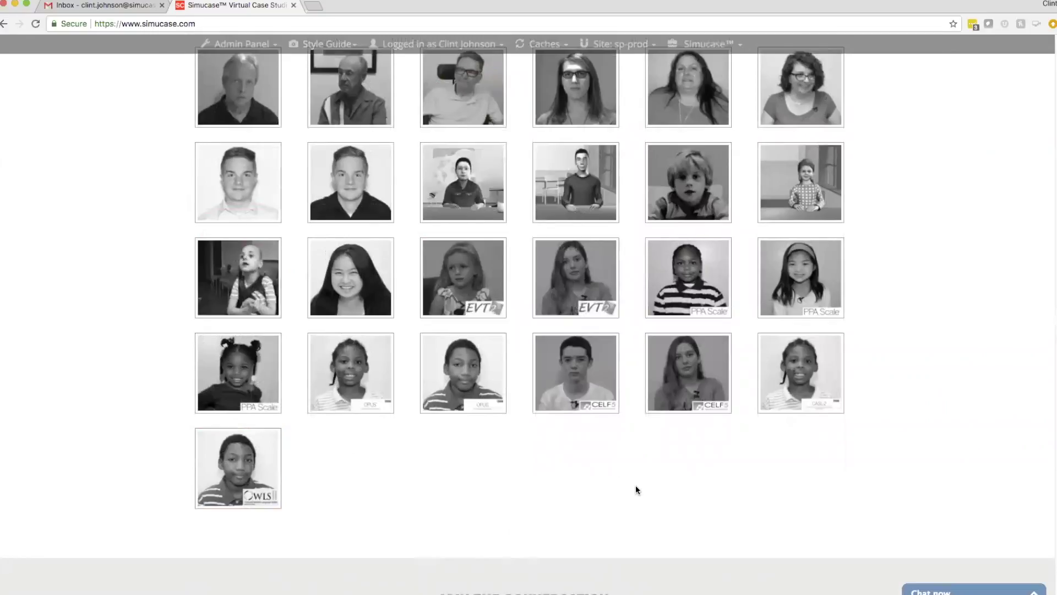
pyautogui.moveTo(531, 370)
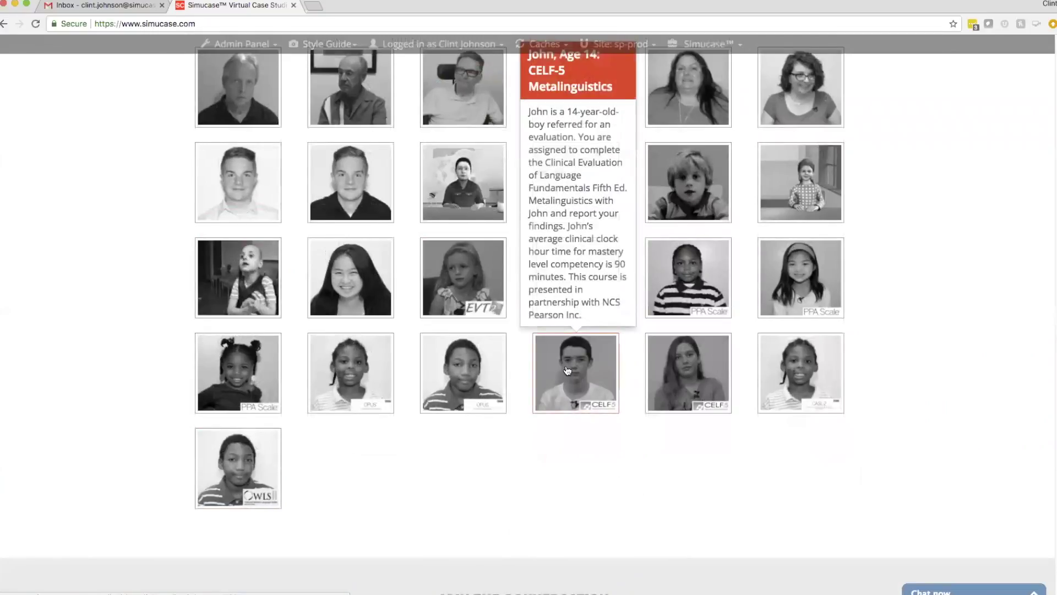
pyautogui.moveTo(443, 370)
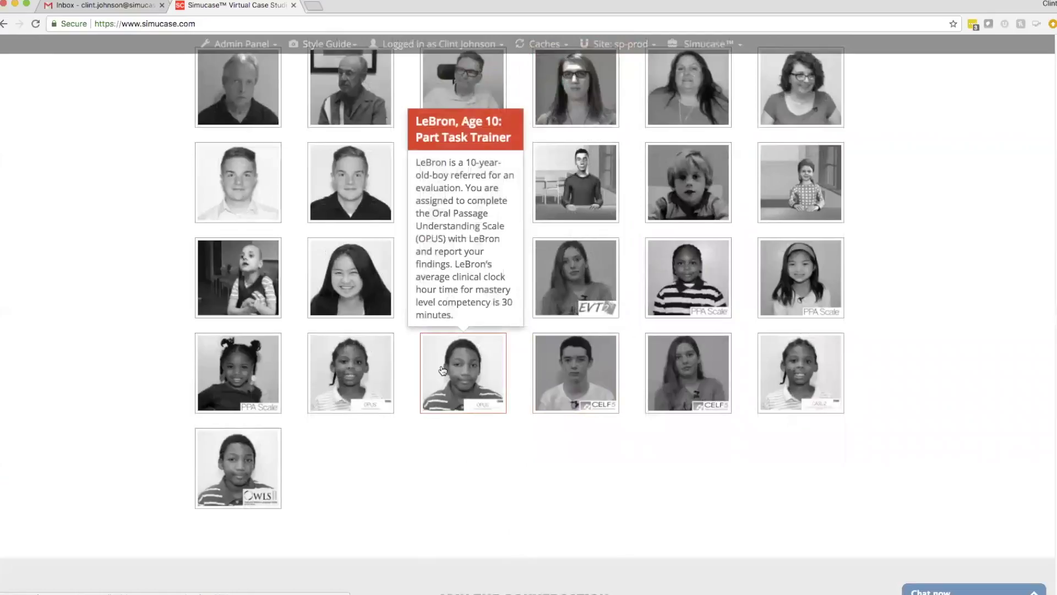
pyautogui.moveTo(356, 373)
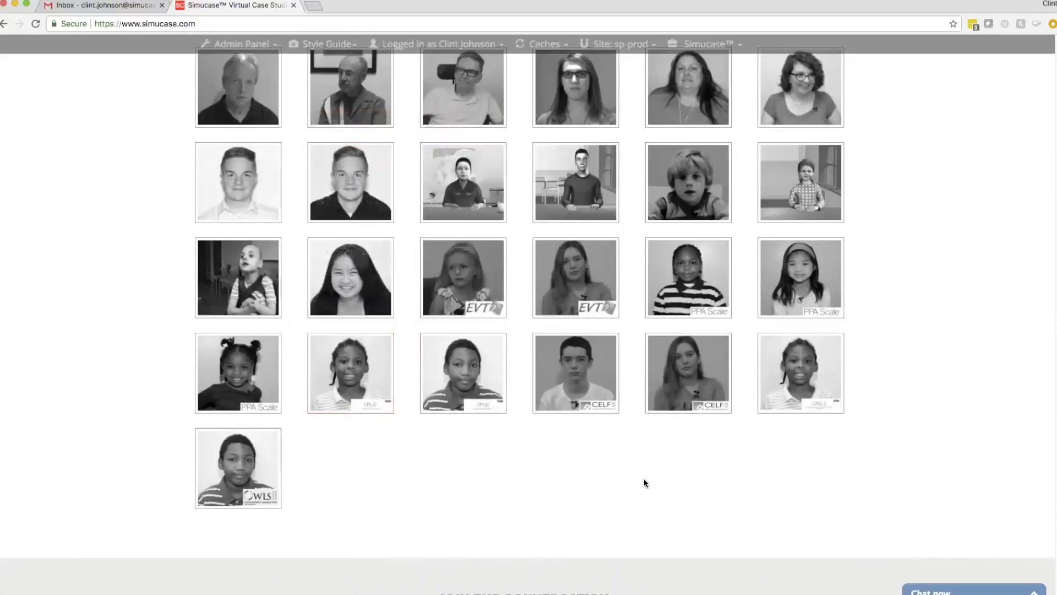
pyautogui.scroll(15, 643, 482)
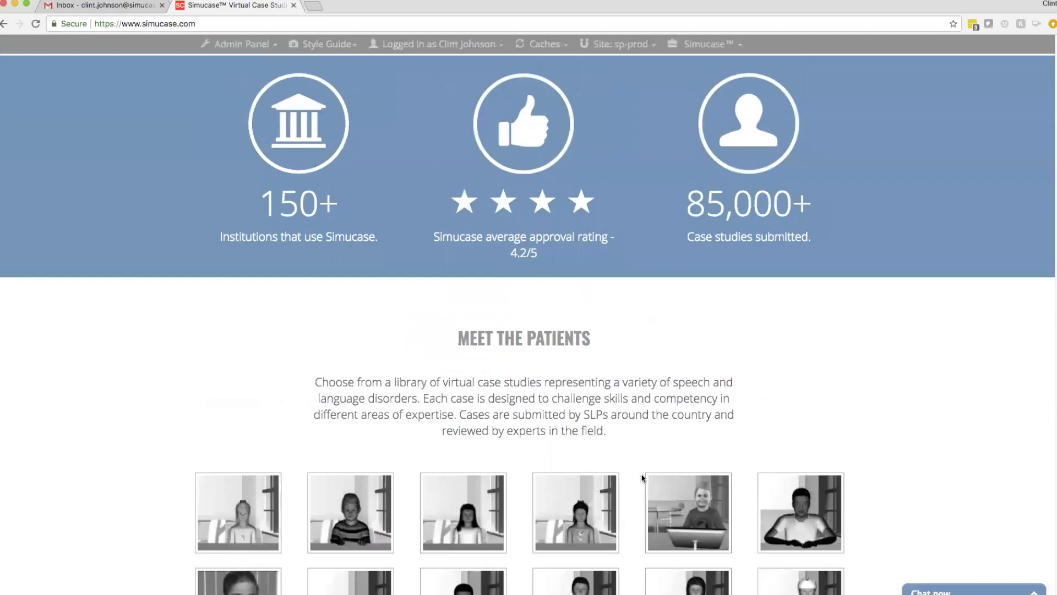
pyautogui.scroll(10, 643, 478)
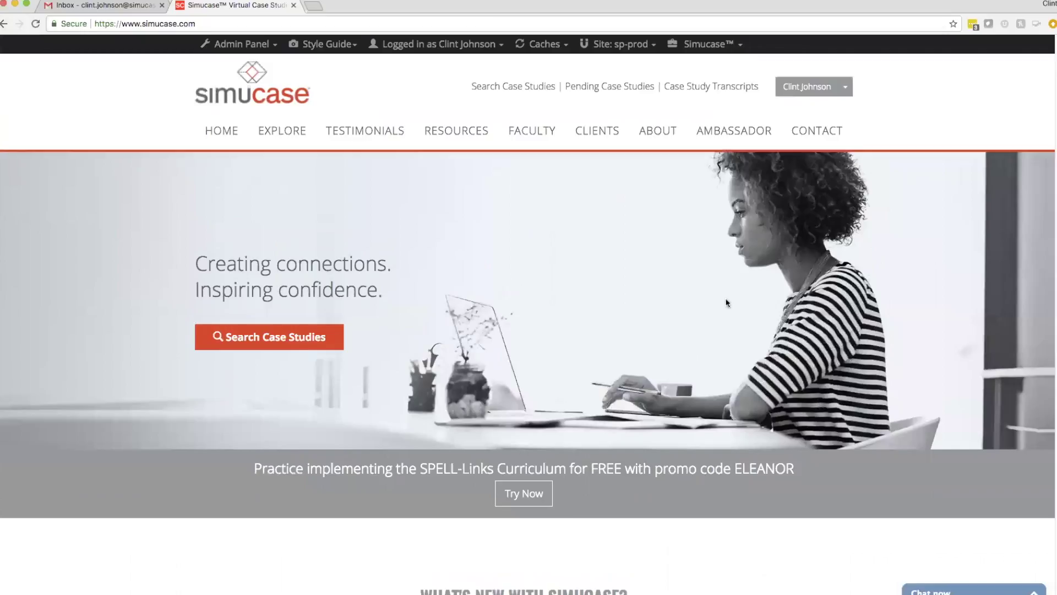
# Step: Find the assessment case of the seven-year-old second grader with reading difficulty in the case studies and restart it in Learning Mode
pyautogui.click(519, 89)
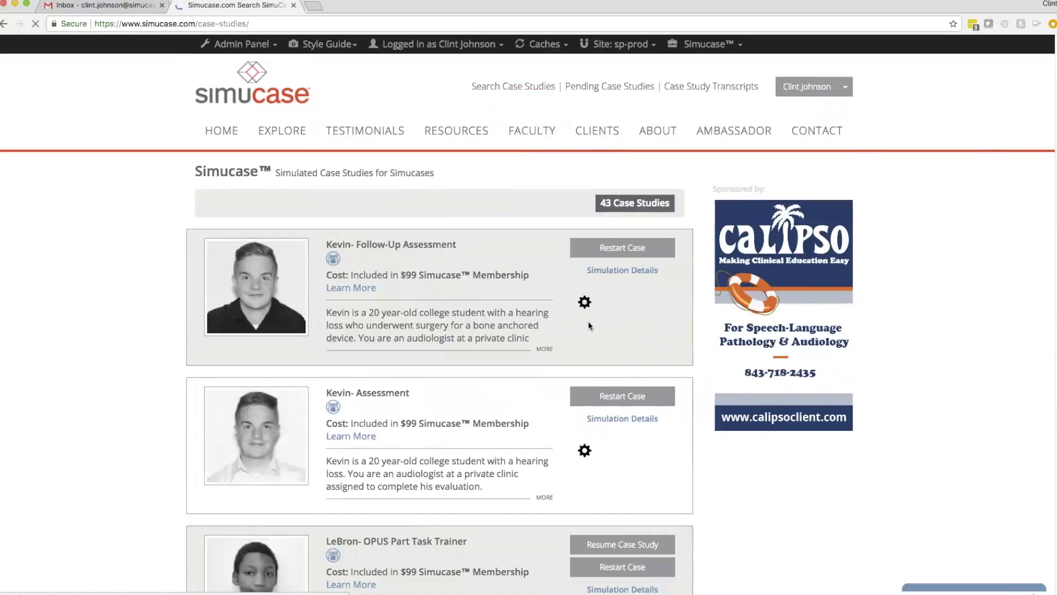
pyautogui.scroll(-7, 588, 322)
pyautogui.scroll(-18, 589, 327)
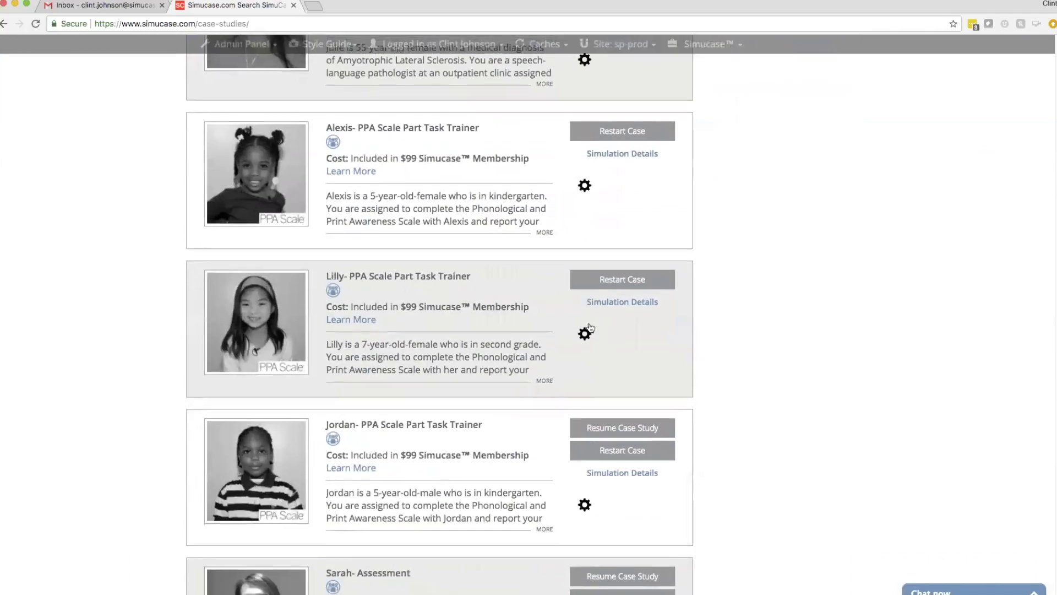
pyautogui.scroll(-10, 591, 327)
pyautogui.scroll(-13, 593, 329)
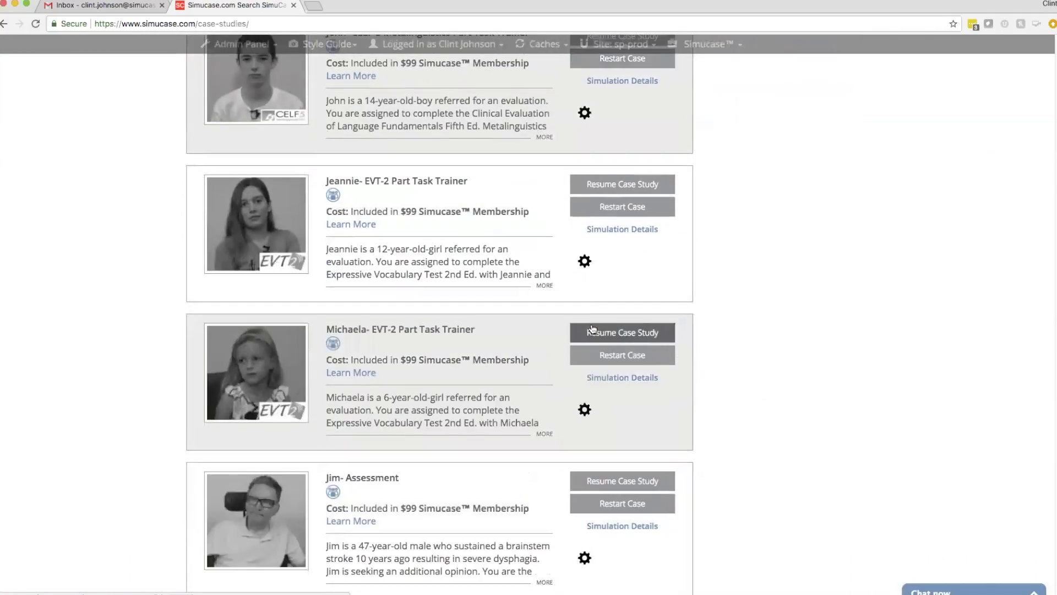
pyautogui.scroll(-8, 593, 329)
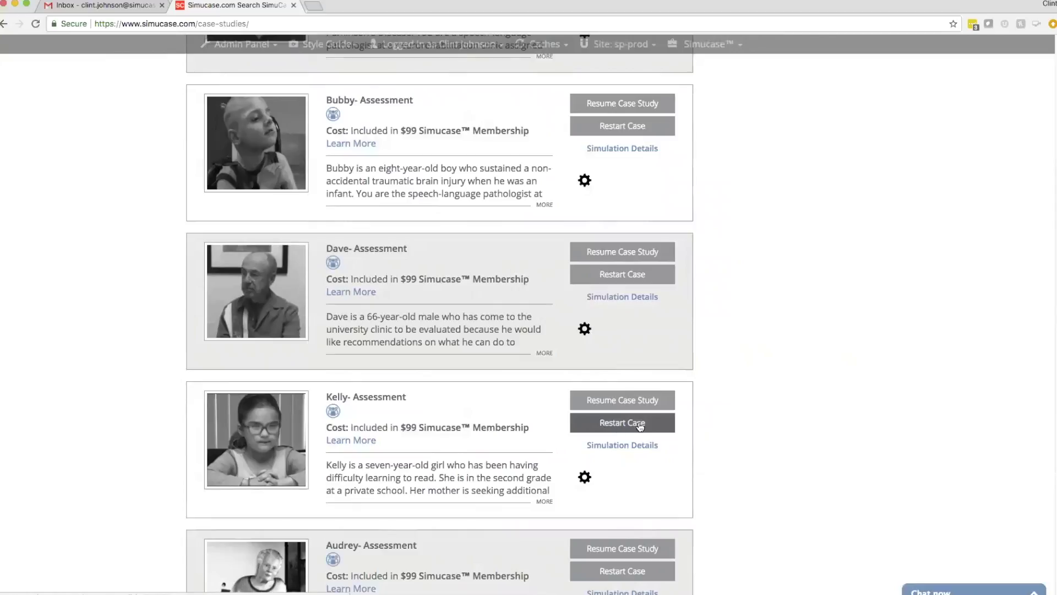
pyautogui.click(595, 423)
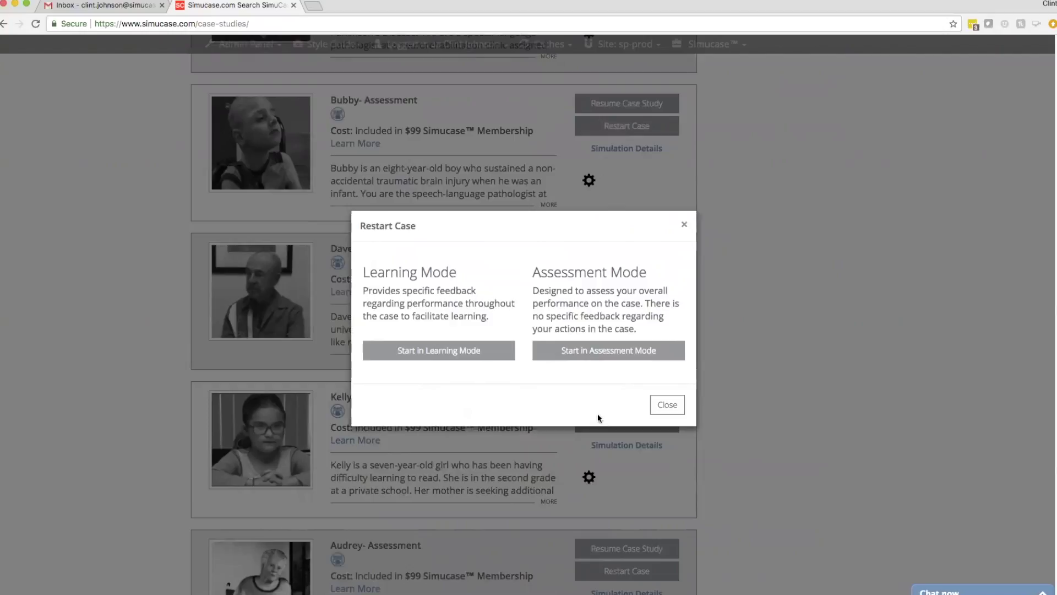
pyautogui.click(429, 353)
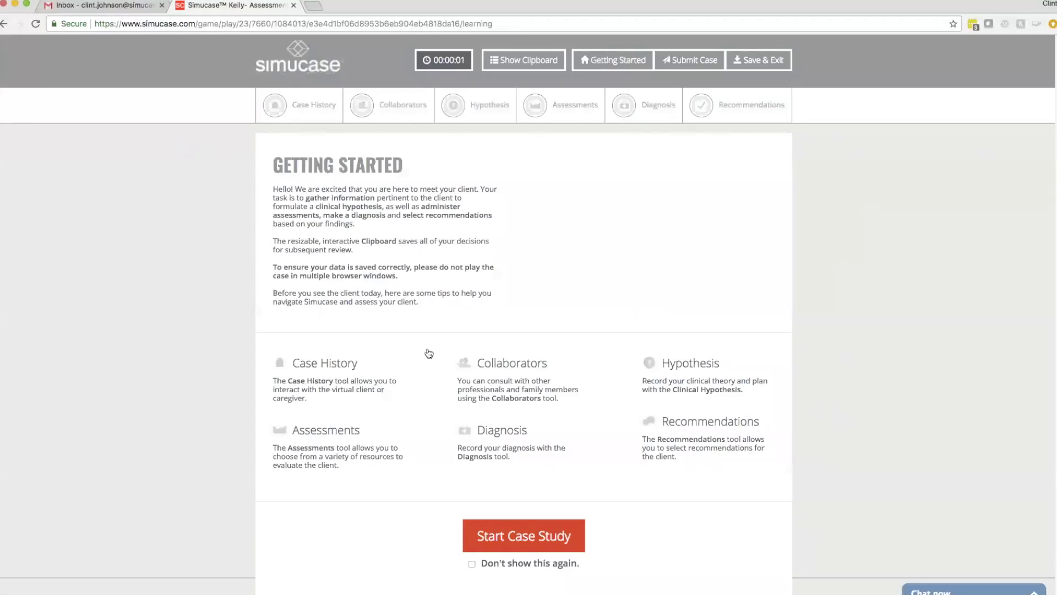
# Step: Show the clipboard with the referral information and start the case study
pyautogui.click(525, 60)
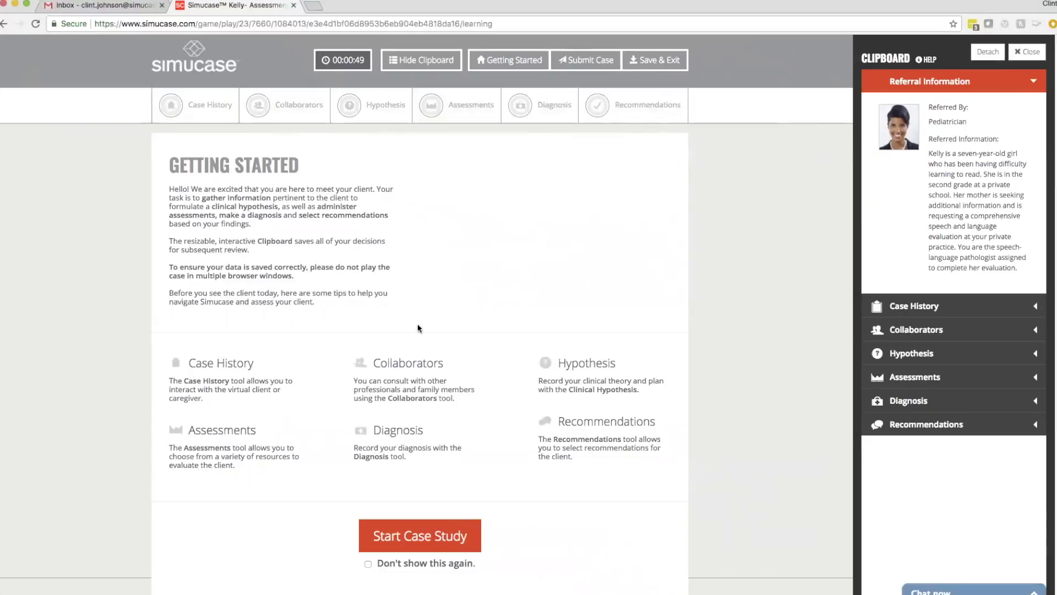
pyautogui.click(421, 533)
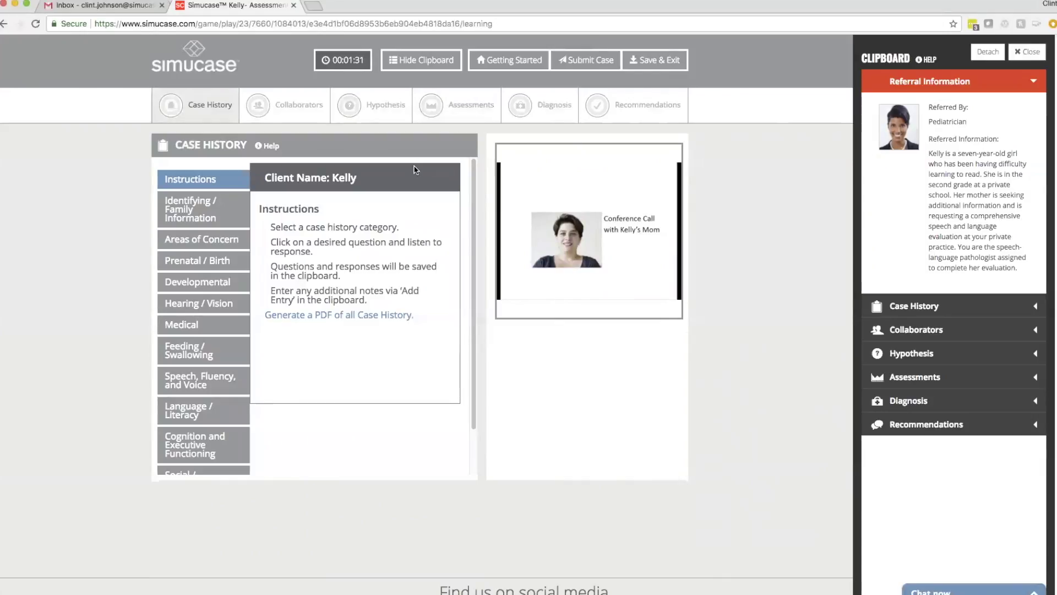
# Step: Ask the Identifying / Family Information questions on the child's grade, family and siblings, and family history of speech-language, learning or reading delays
pyautogui.click(191, 206)
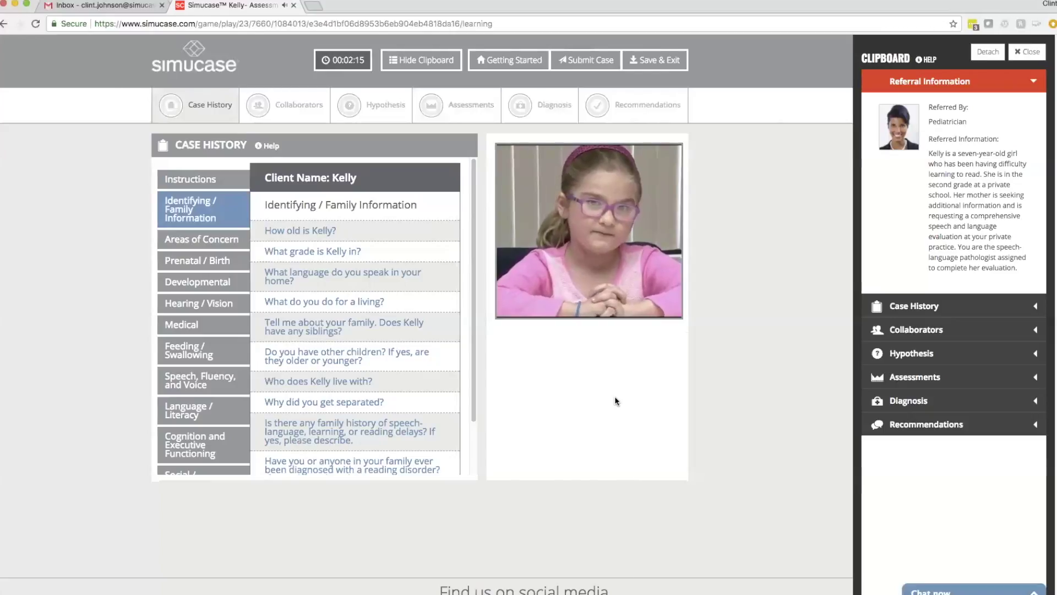
pyautogui.click(329, 252)
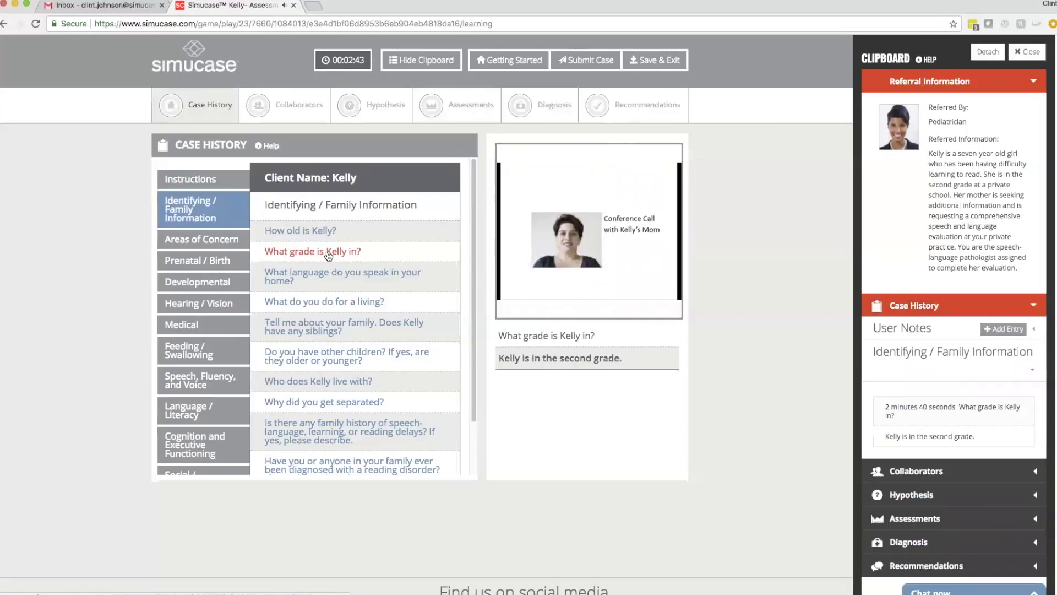
pyautogui.click(329, 329)
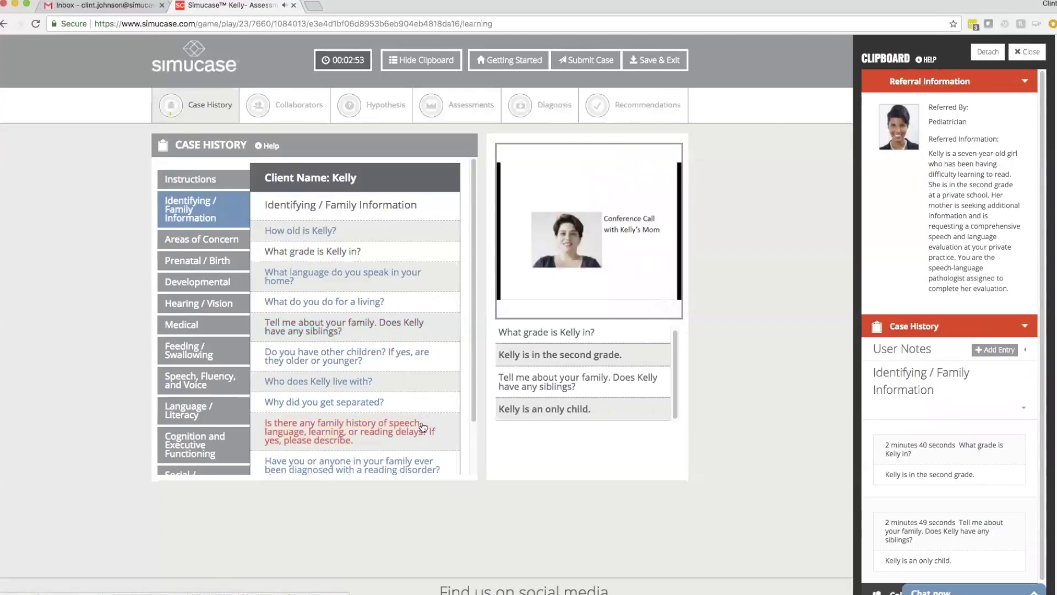
pyautogui.click(393, 432)
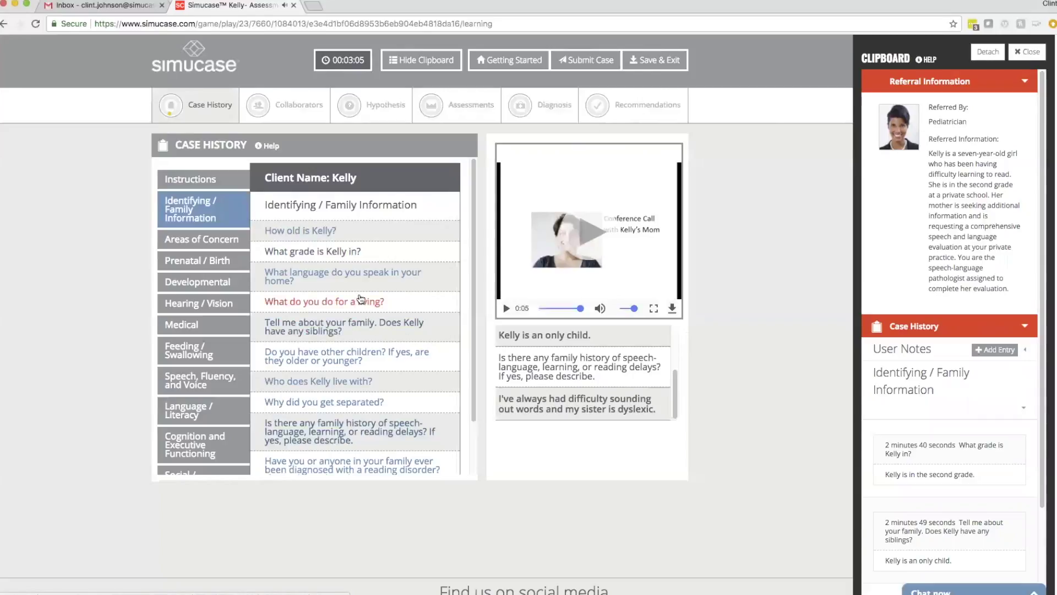
# Step: Ask the Areas of Concern questions on the mother's concerns, the areas most impacted, and past diagnostic or therapeutic services
pyautogui.click(217, 244)
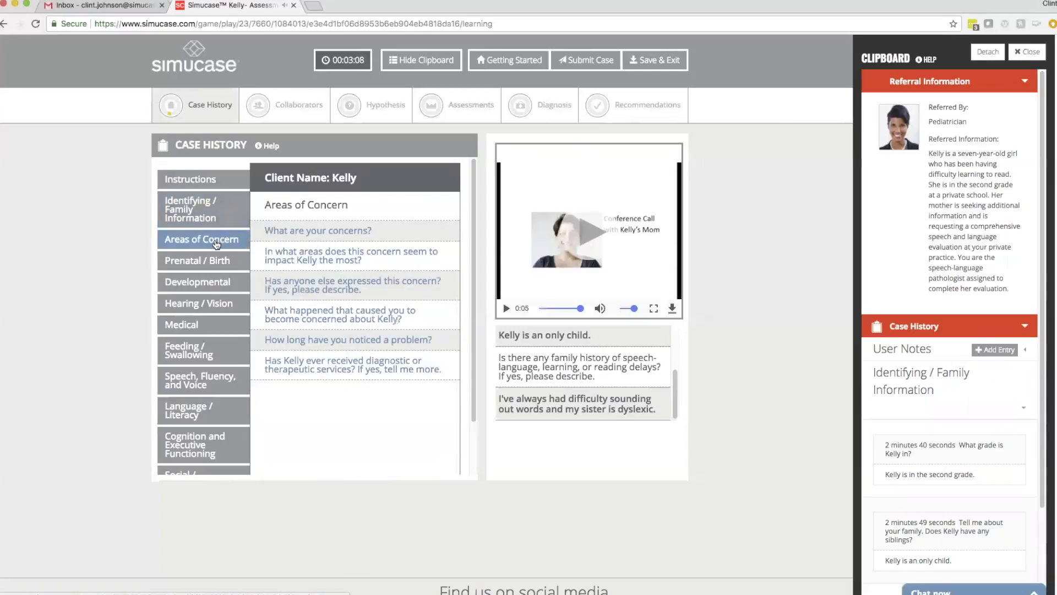
pyautogui.click(325, 231)
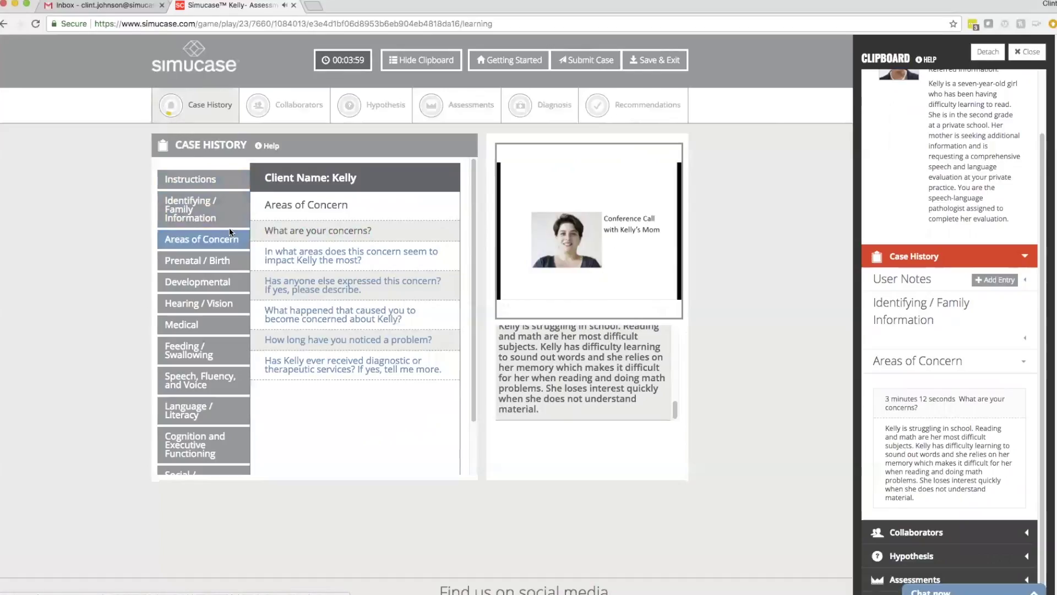
pyautogui.click(299, 264)
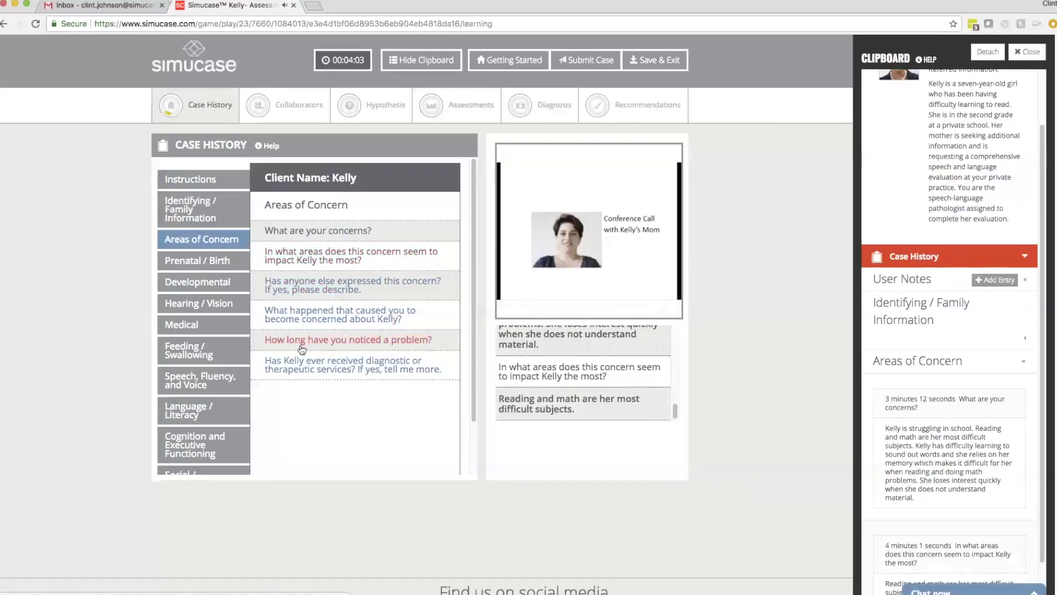
pyautogui.click(321, 368)
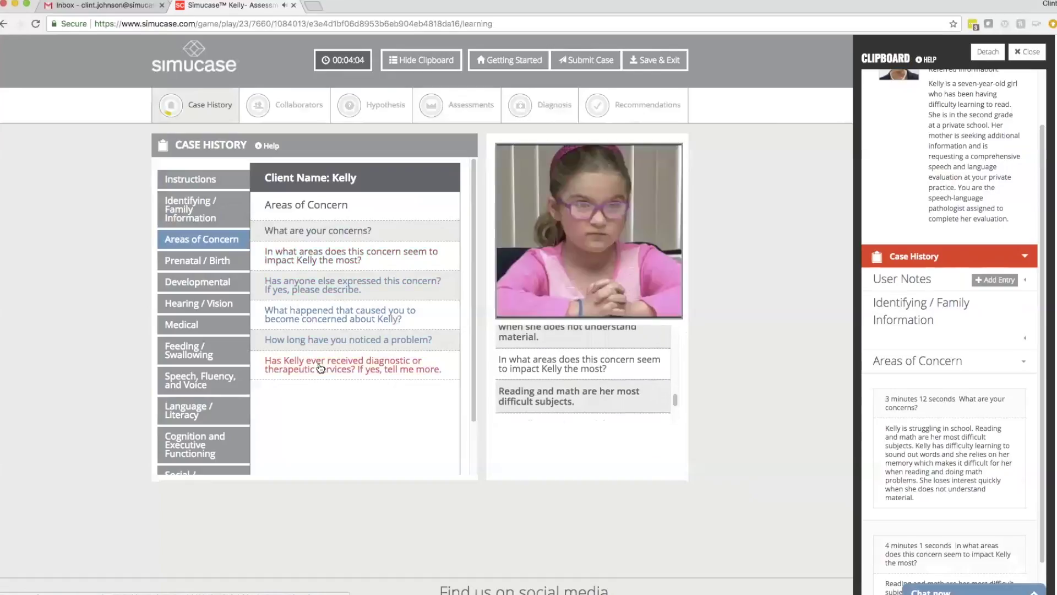
# Step: Ask about pregnancy complications under Prenatal / Birth and about meeting all developmental milestones under Developmental
pyautogui.click(202, 264)
pyautogui.click(319, 238)
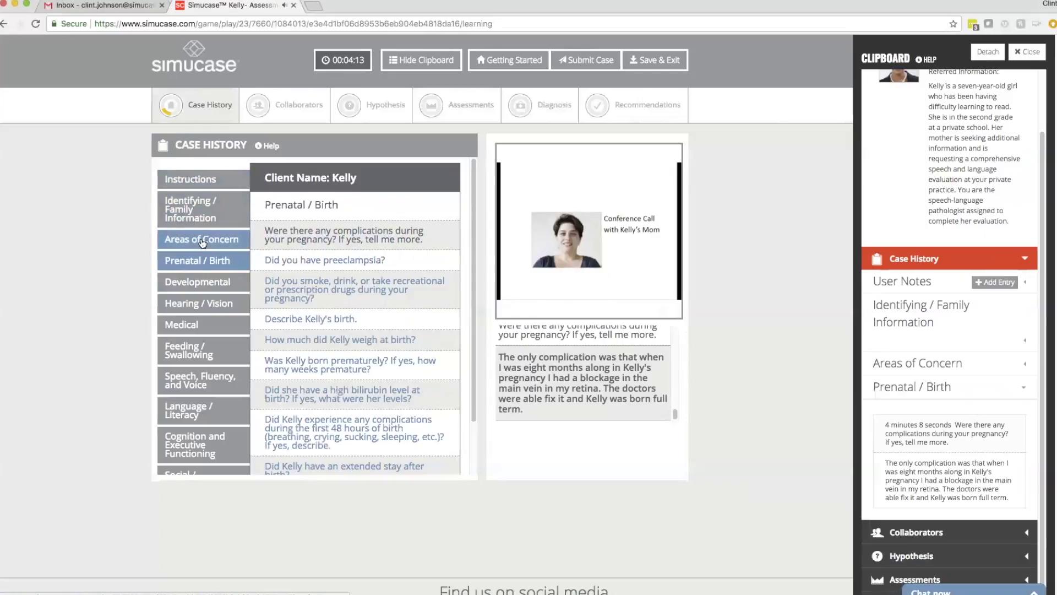
pyautogui.click(217, 283)
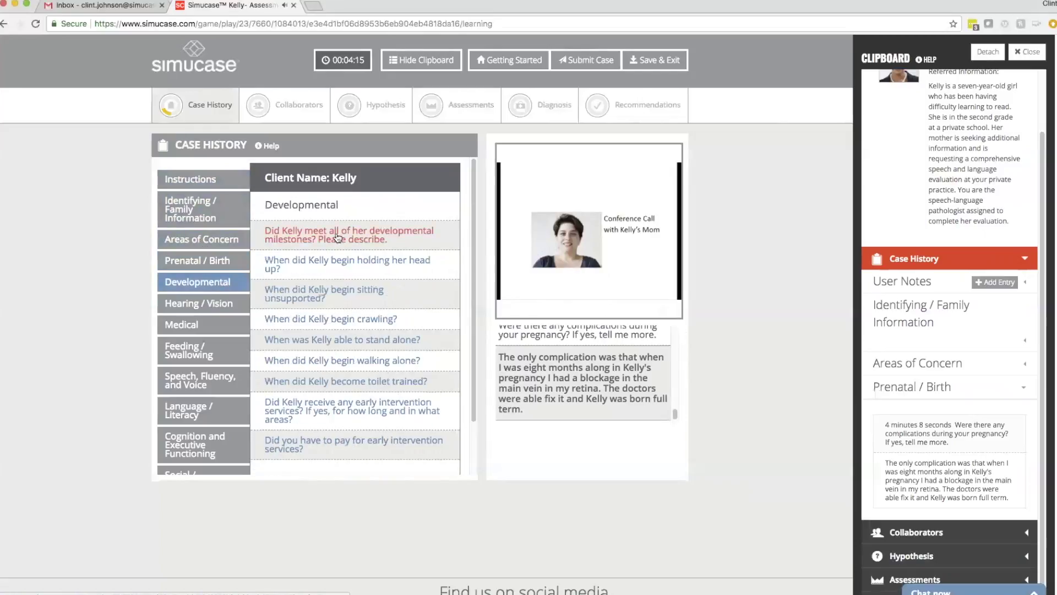
pyautogui.click(348, 234)
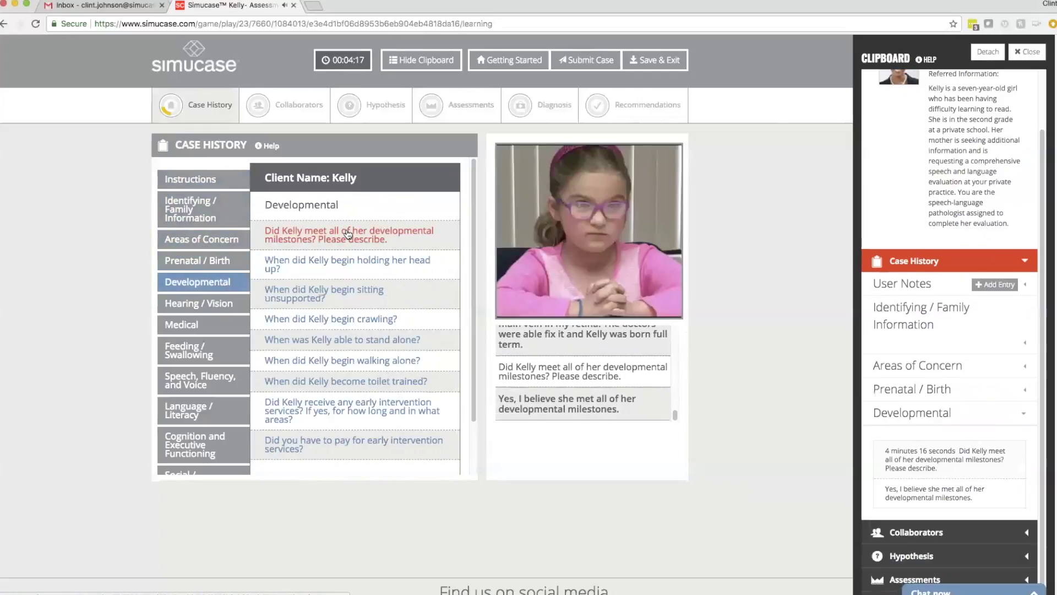
# Step: Ask about ear infections or hearing problems under Hearing / Vision and about speech difficulties under Speech, Fluency, and Voice
pyautogui.click(182, 308)
pyautogui.click(309, 245)
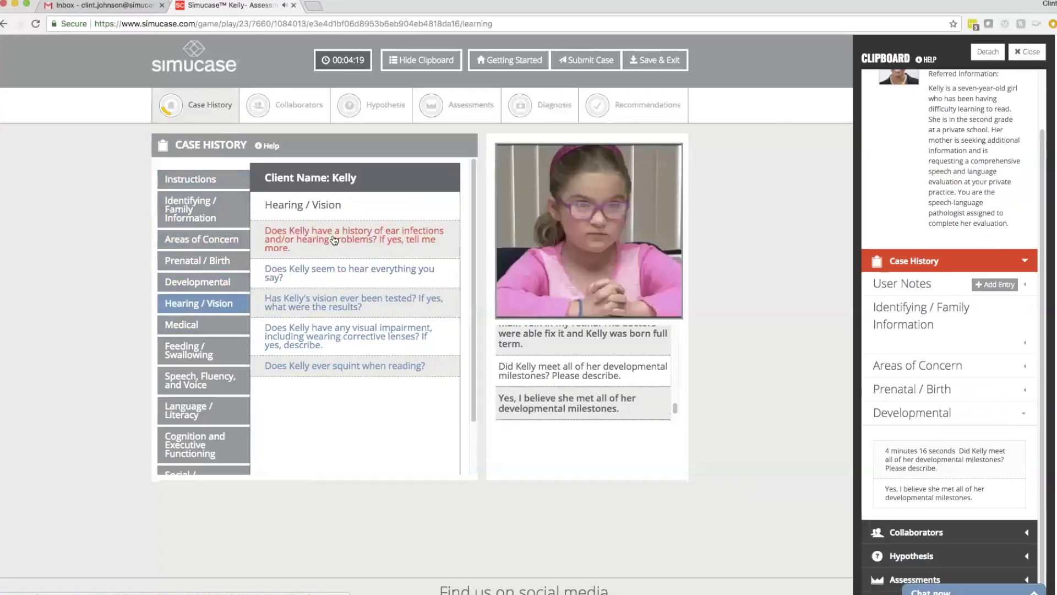
pyautogui.click(218, 381)
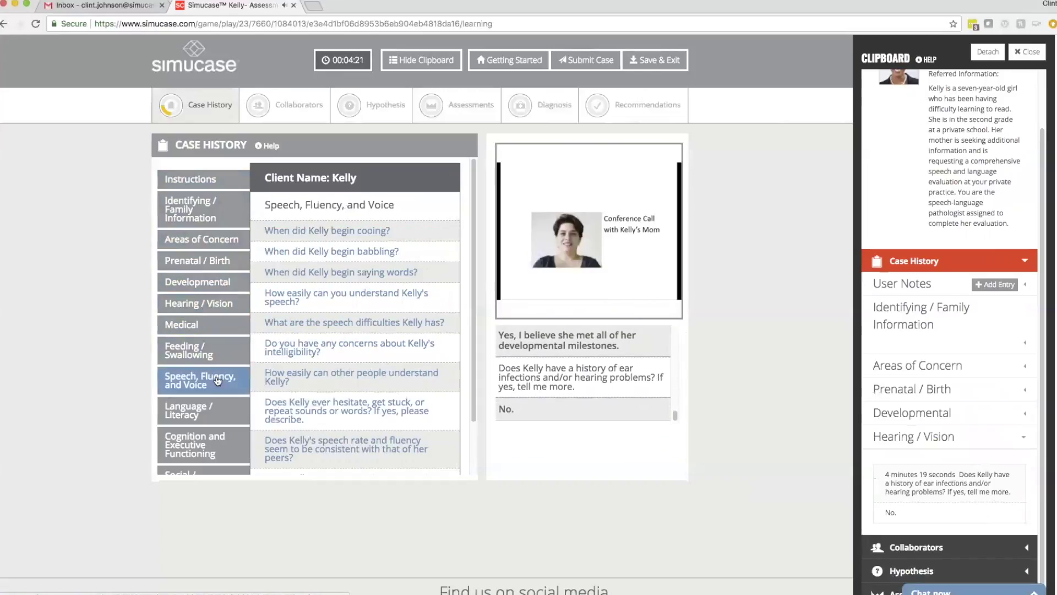
pyautogui.click(373, 323)
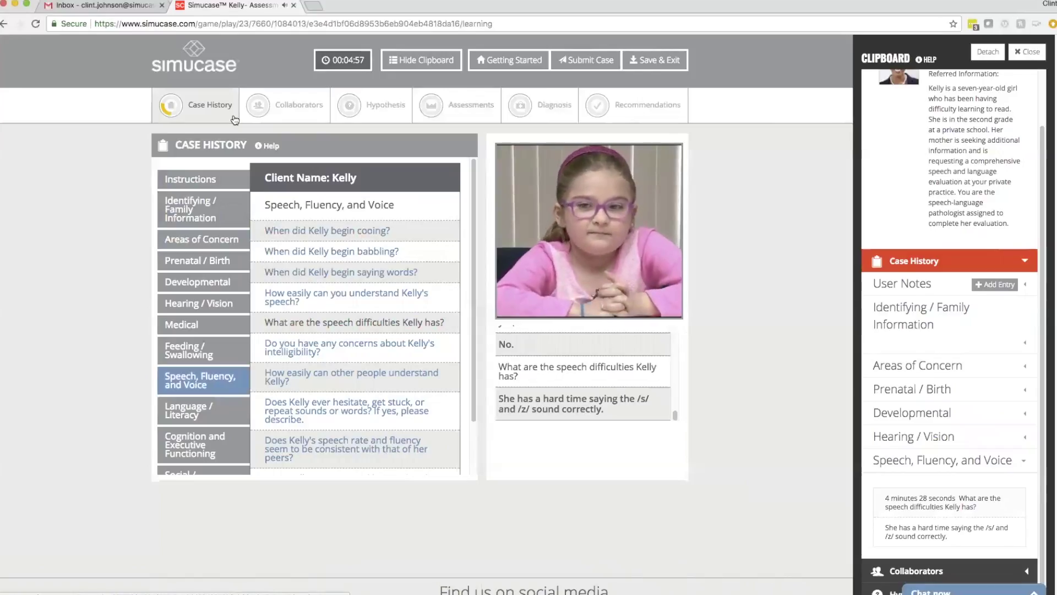
# Step: Ask the mother "Why did you get separated?" from the Identifying / Family Information category
pyautogui.click(208, 206)
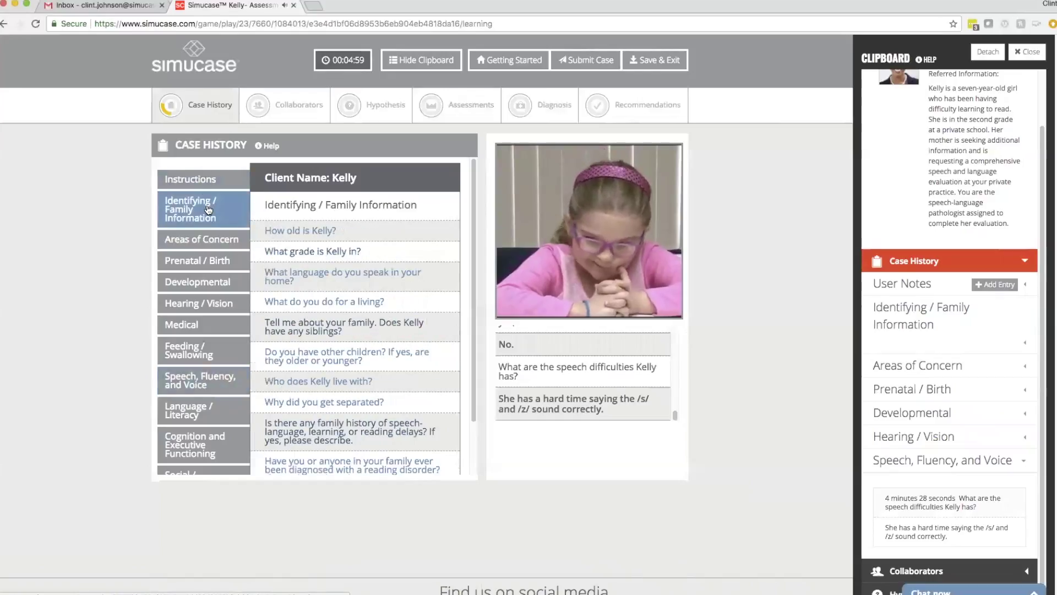
pyautogui.click(367, 403)
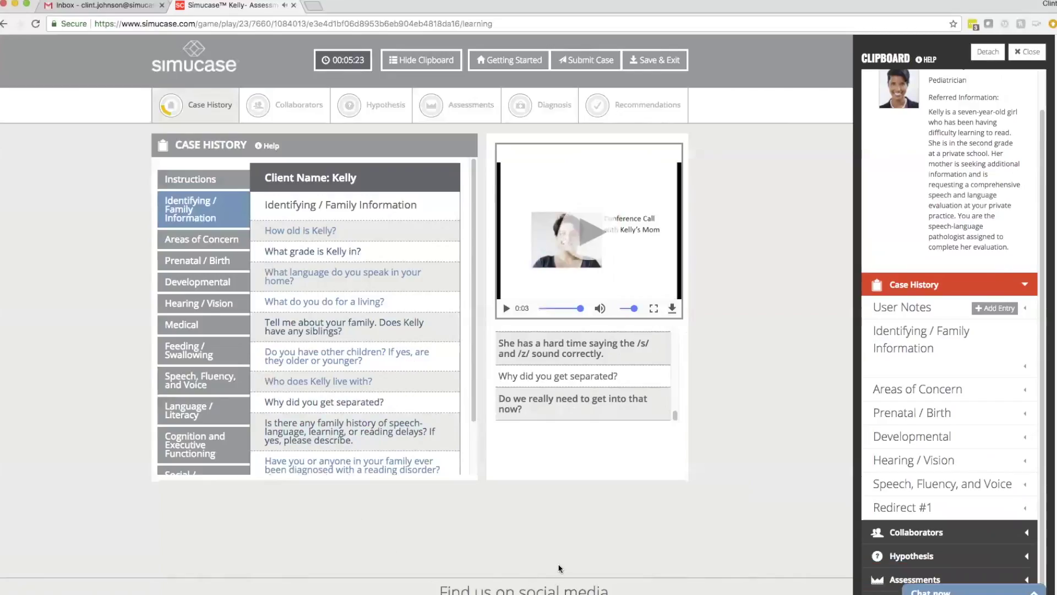
# Step: Ask about family history of speech-language, learning, or reading delays and whether any family member was diagnosed with a reading disorder
pyautogui.scroll(-2, 408, 369)
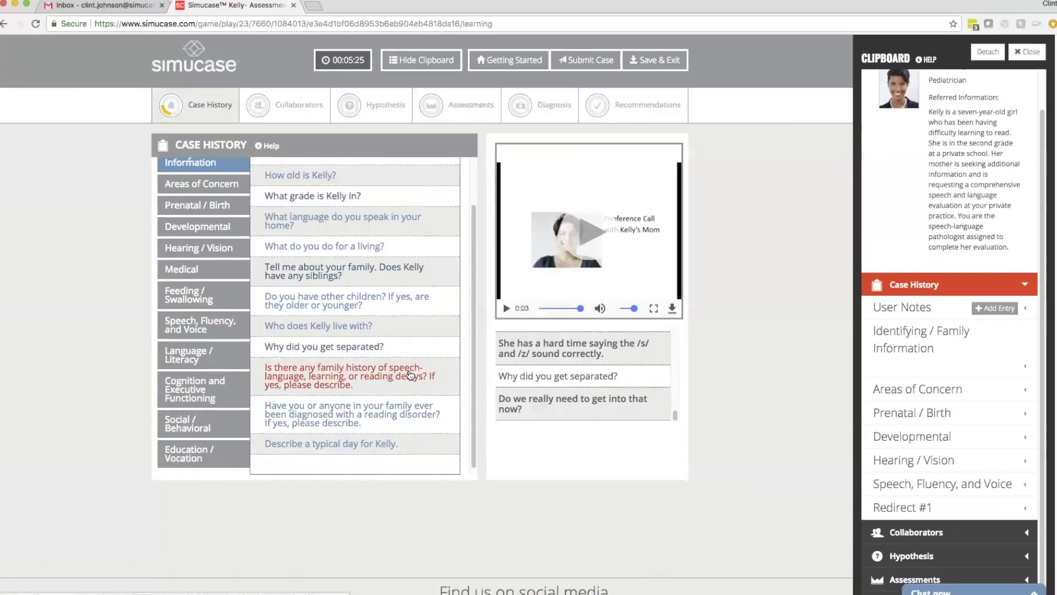
pyautogui.click(408, 373)
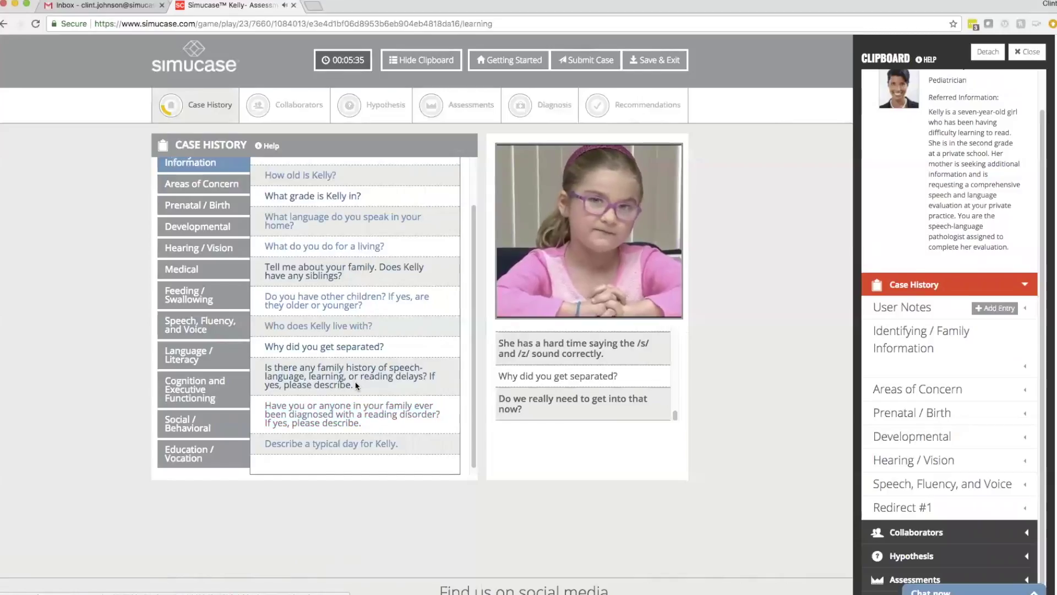
pyautogui.click(354, 420)
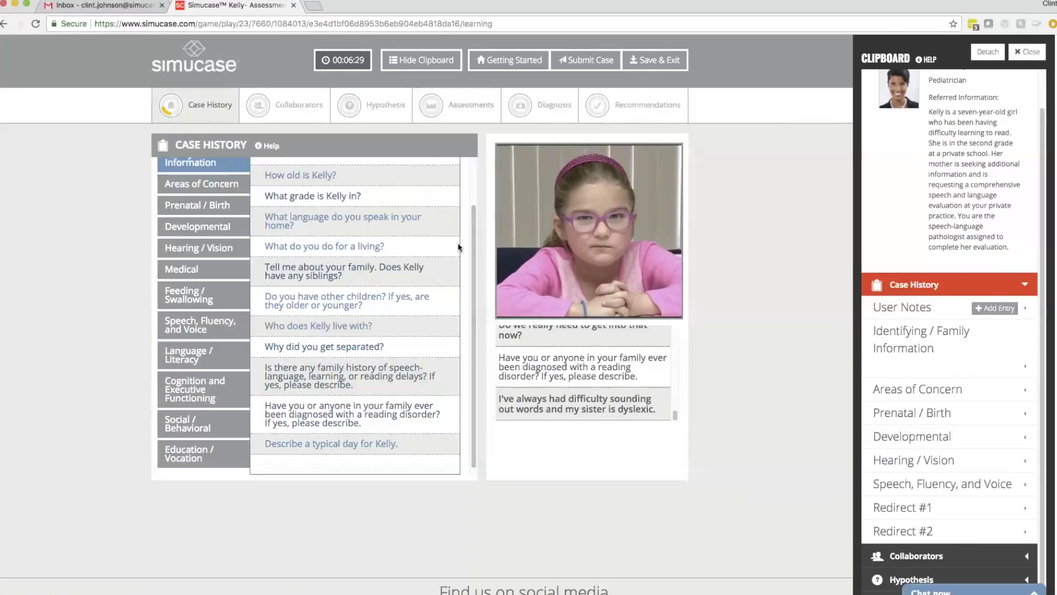
# Step: Contact the Psychologist under the educational Collaborators and open the attached Psychologist Evaluation Report from the clipboard
pyautogui.click(295, 114)
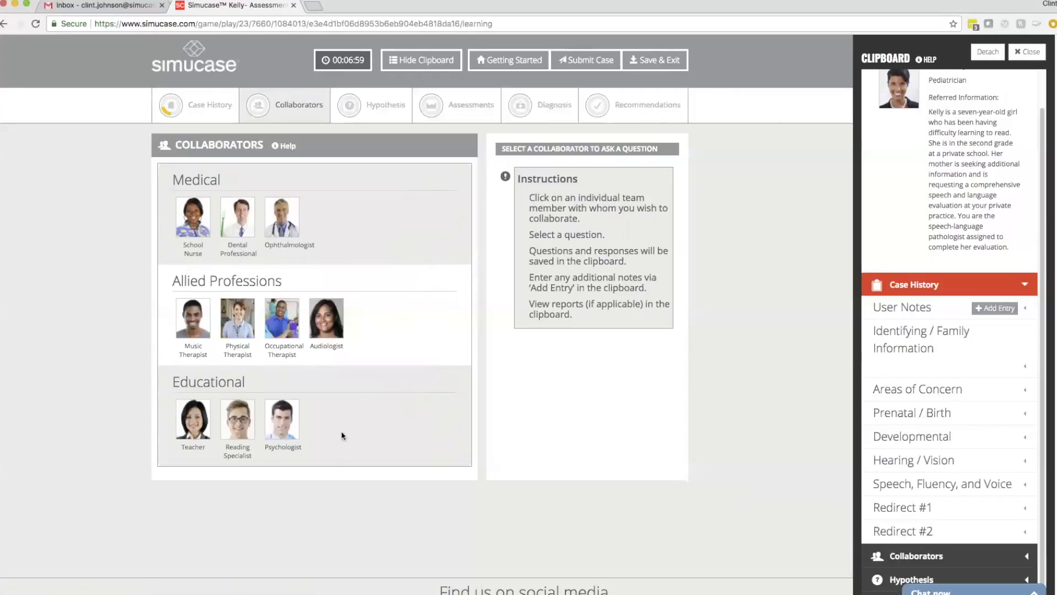
pyautogui.click(291, 432)
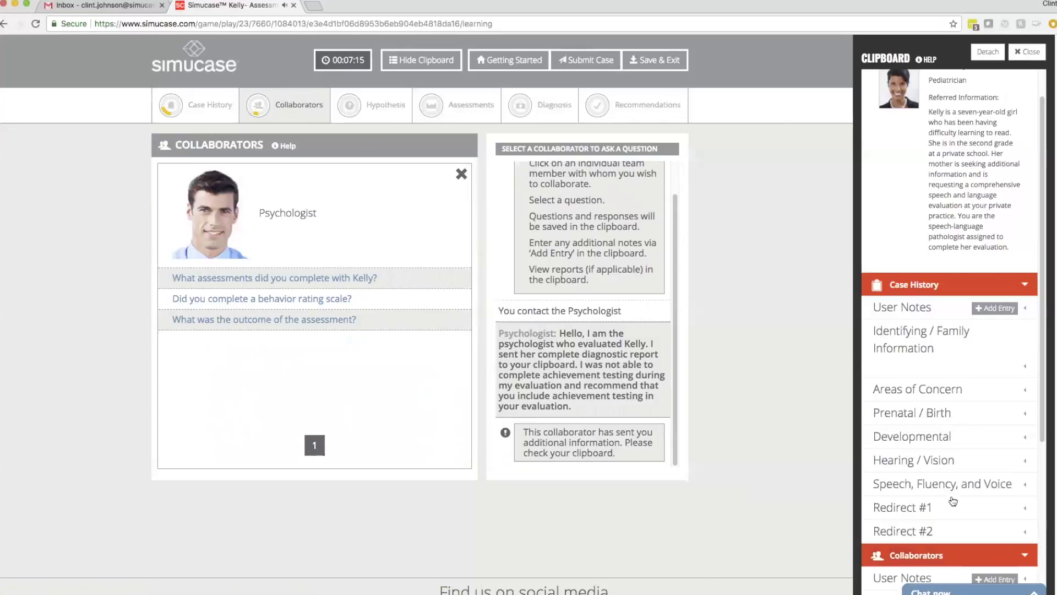
pyautogui.scroll(-5, 947, 482)
pyautogui.scroll(-3, 946, 474)
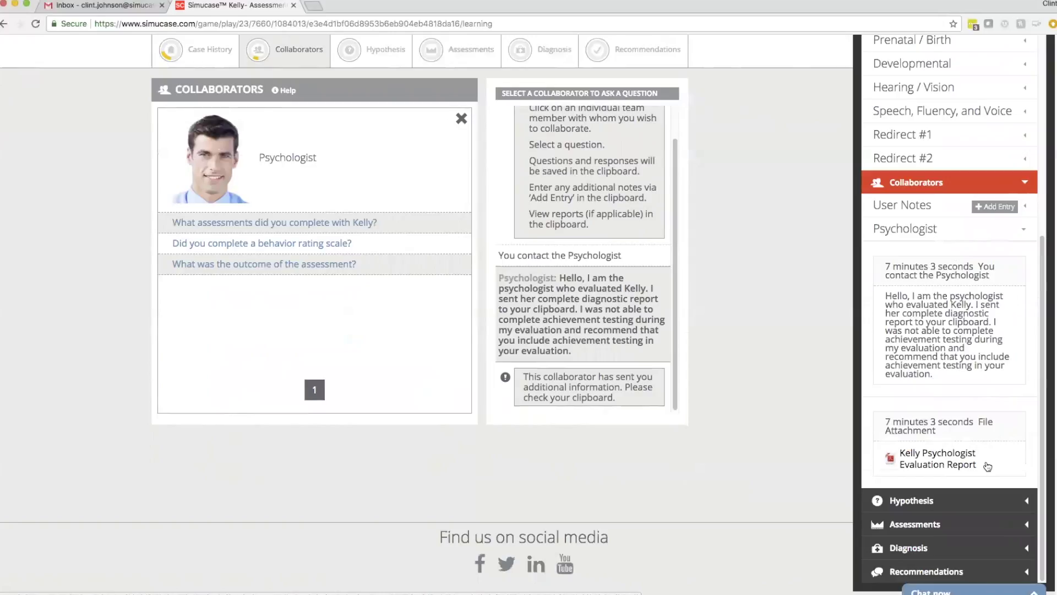
pyautogui.click(921, 454)
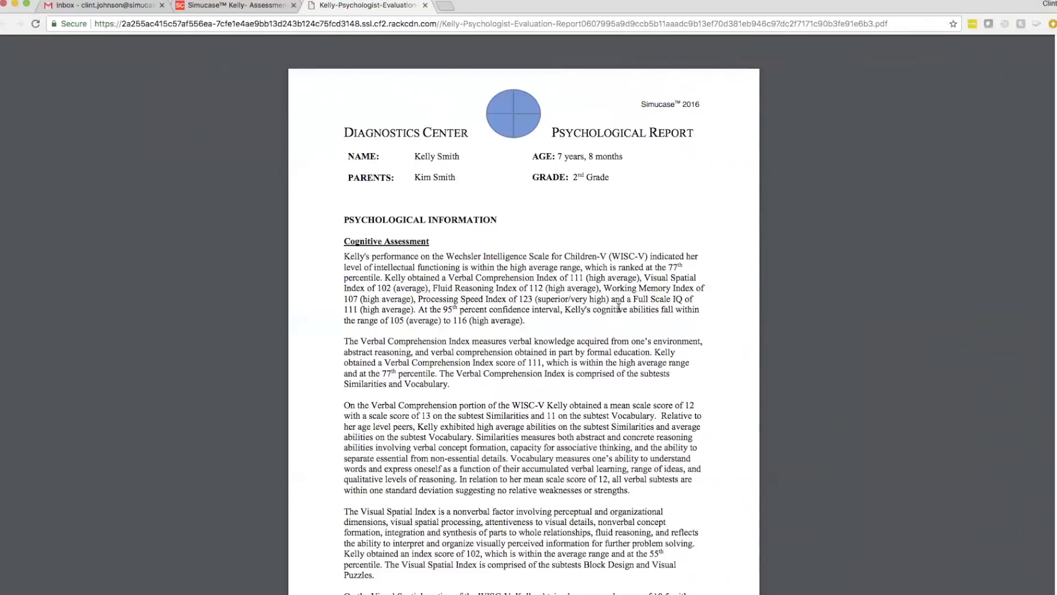
# Step: Read through the psychological report to the Achenbach behavior rating scales, return to the case, and close the psychologist's question list
pyautogui.scroll(-8, 610, 399)
pyautogui.scroll(-20, 608, 397)
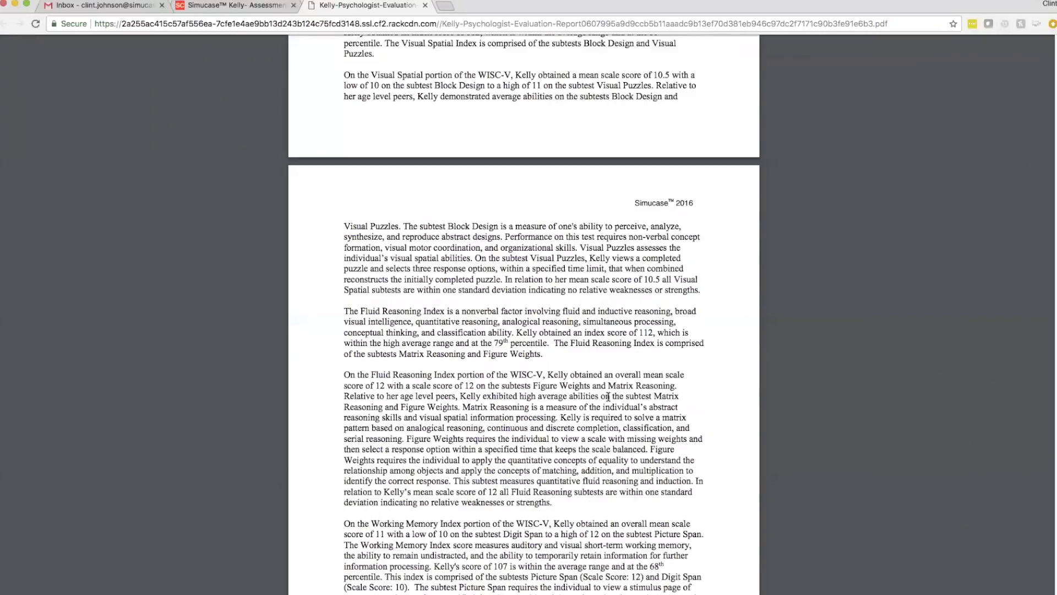
pyautogui.scroll(-3, 608, 396)
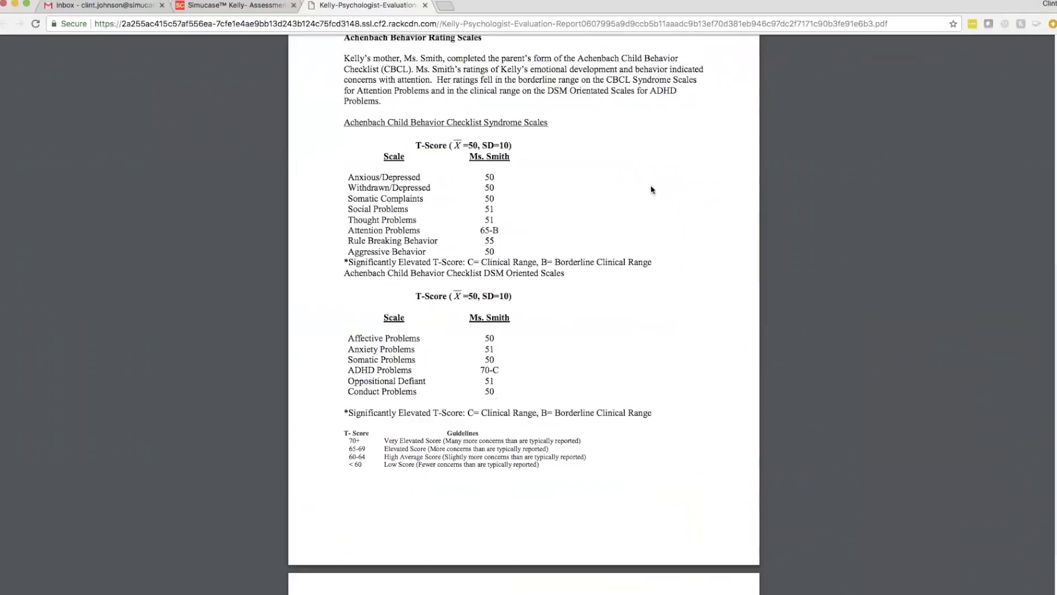
pyautogui.click(244, 9)
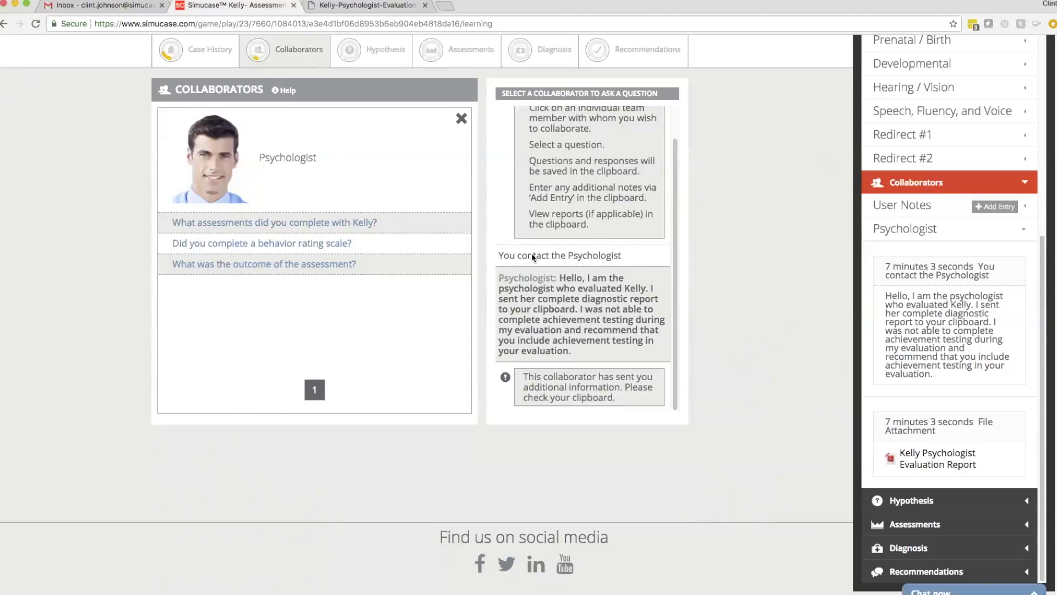
pyautogui.click(461, 120)
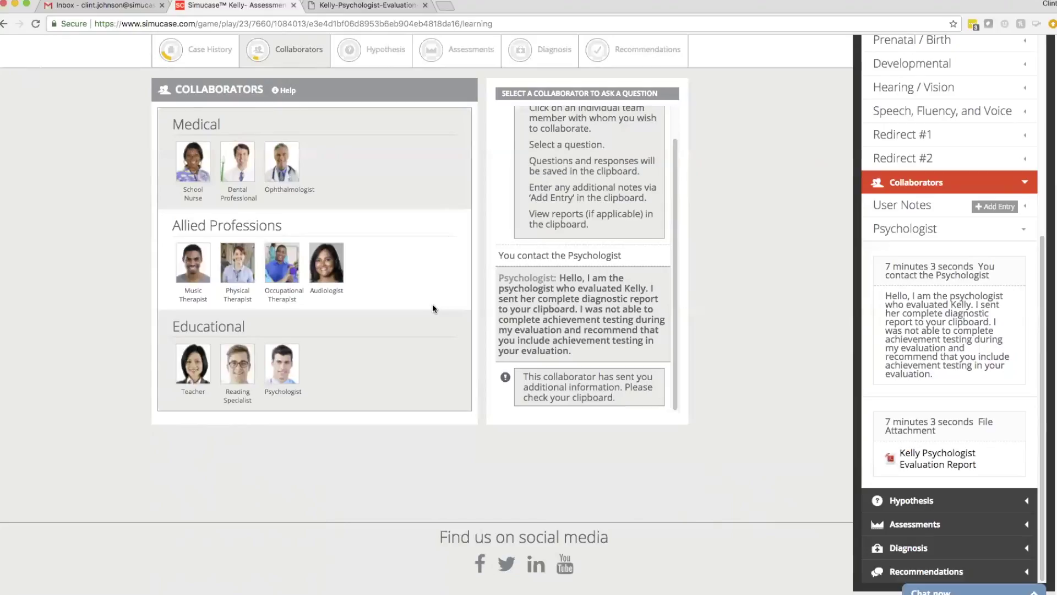
# Step: Enter Hypothesis #1 as a question asking what is going on with the child "or impacting her literacy skills?"
pyautogui.scroll(2, 433, 308)
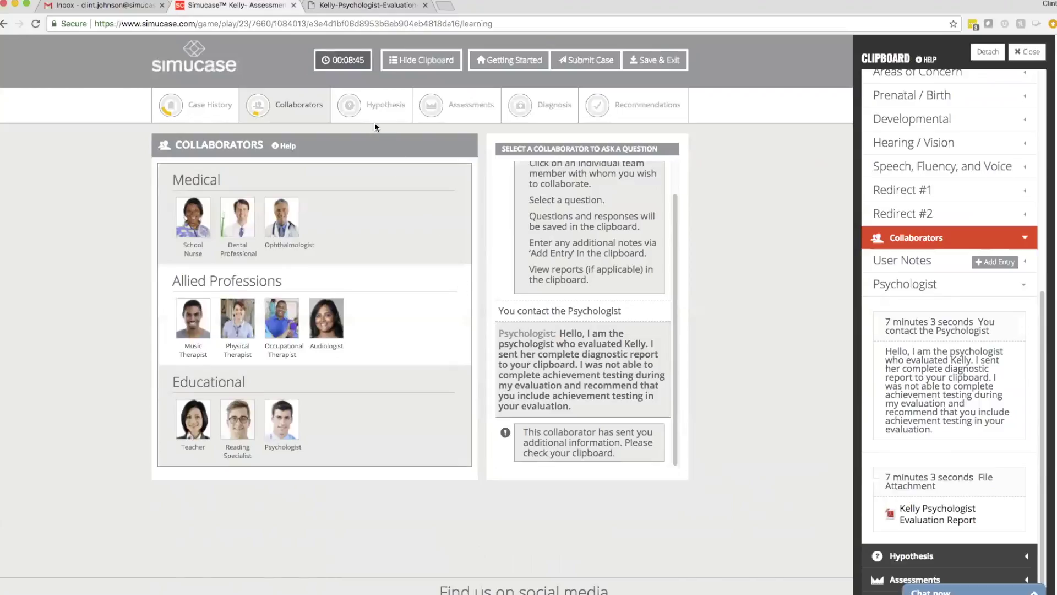
pyautogui.click(367, 108)
pyautogui.click(185, 235)
pyautogui.write('W')
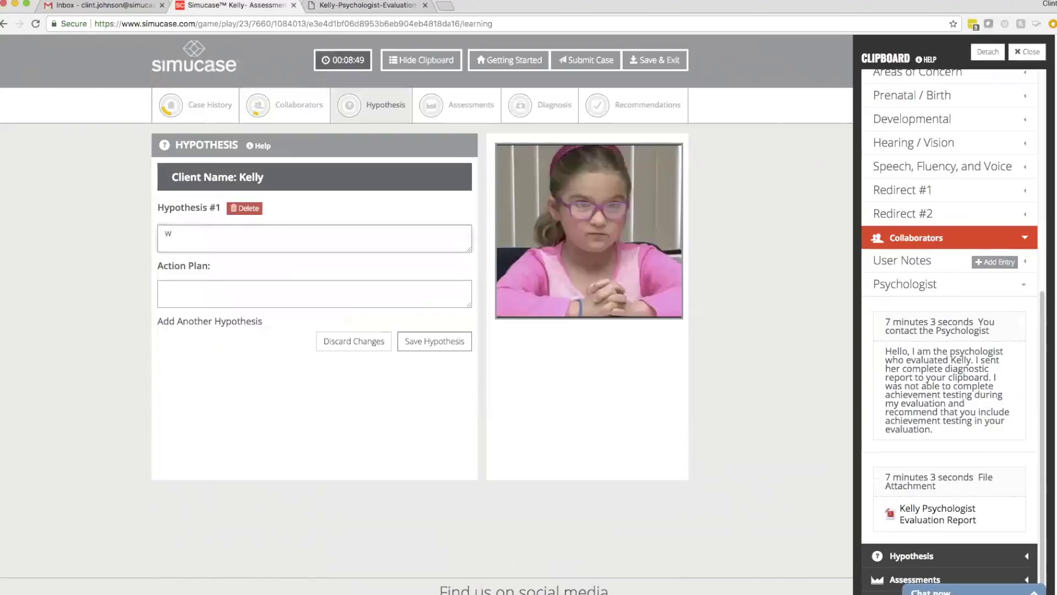
pyautogui.write('Hat do you think is going on with Kelly')
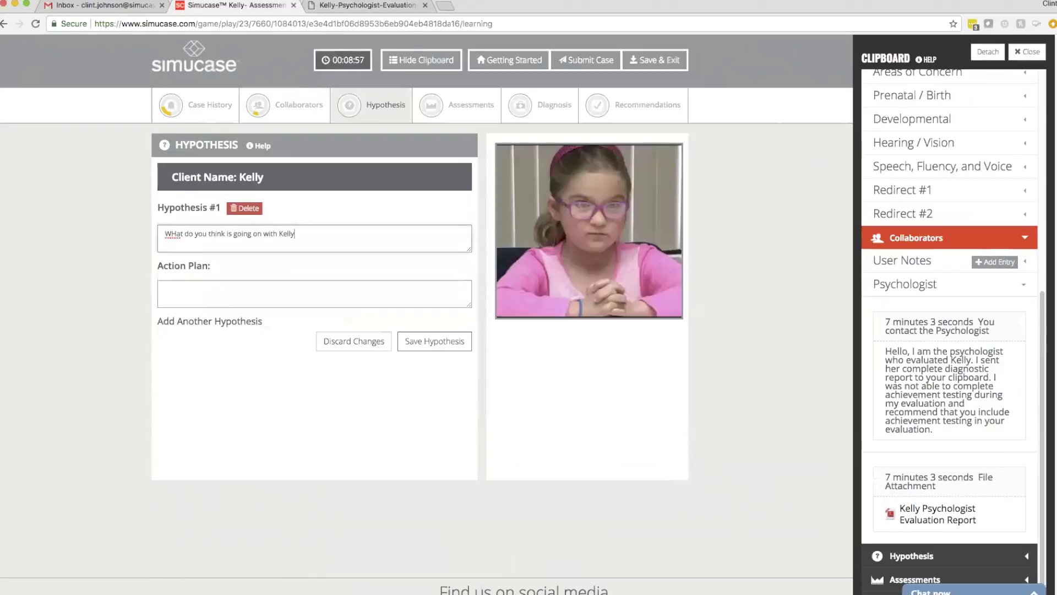
pyautogui.write('? or impacting her literacy skills?')
# Step: Enter the action plan "What are you going to do when you assess her?" and save the hypothesis
pyautogui.press('Tab')
pyautogui.write('w')
pyautogui.press('BackSpace')
pyautogui.write('What')
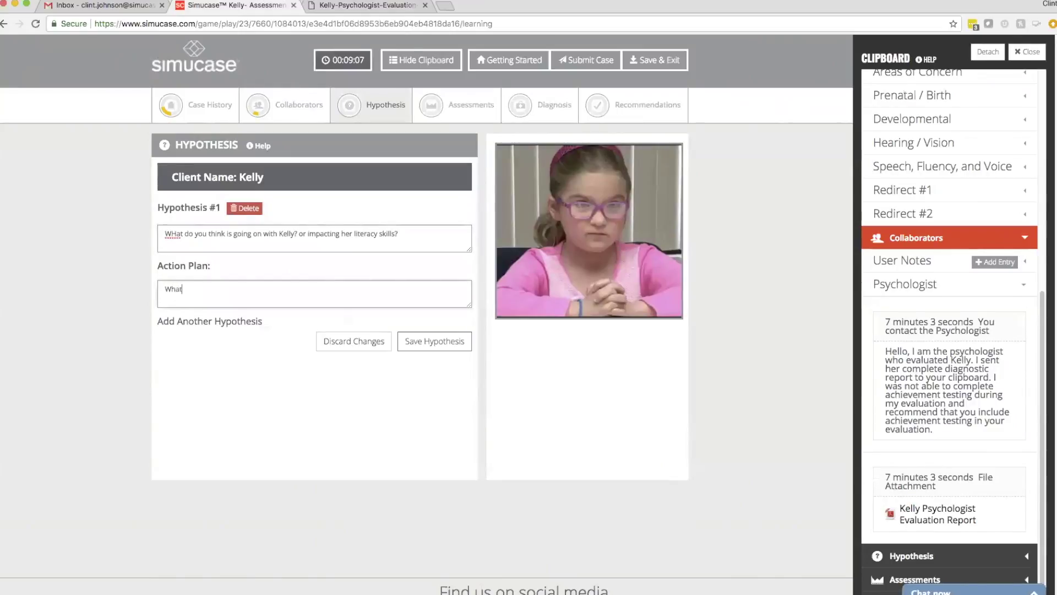
pyautogui.write(' are you going to do when you assess')
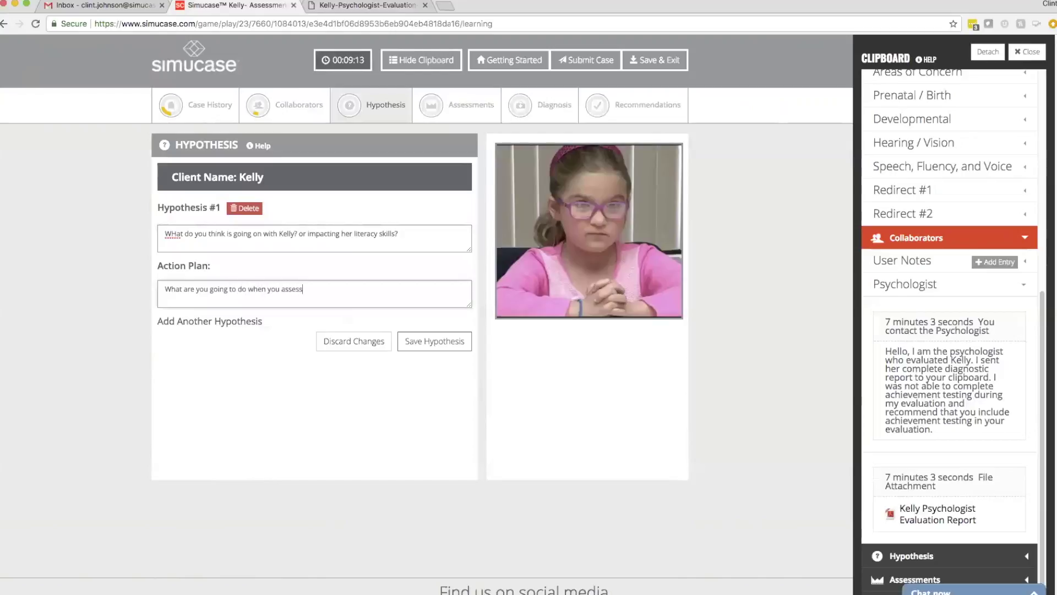
pyautogui.write(' her?')
pyautogui.click(447, 348)
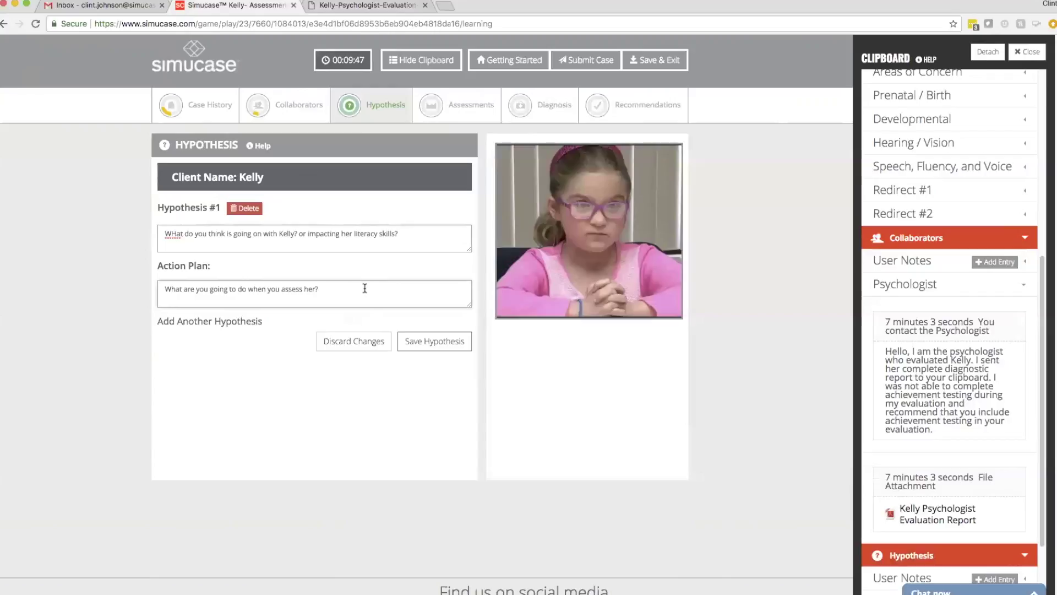
# Step: Administer the Goldman-Fristoe Test of Articulation 3 from the Articulation and Phonology assessments
pyautogui.click(433, 107)
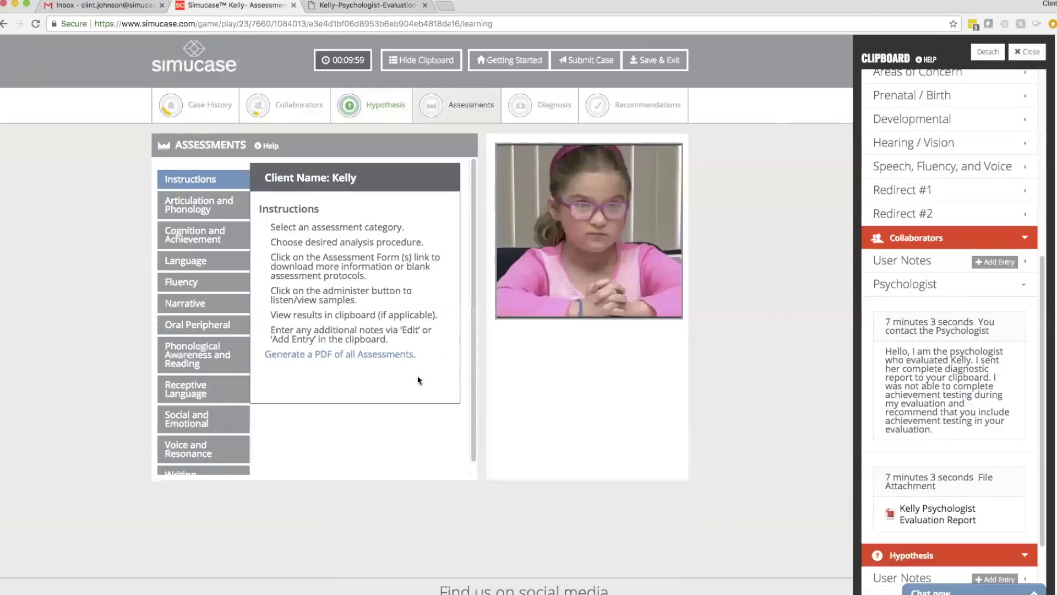
pyautogui.click(198, 207)
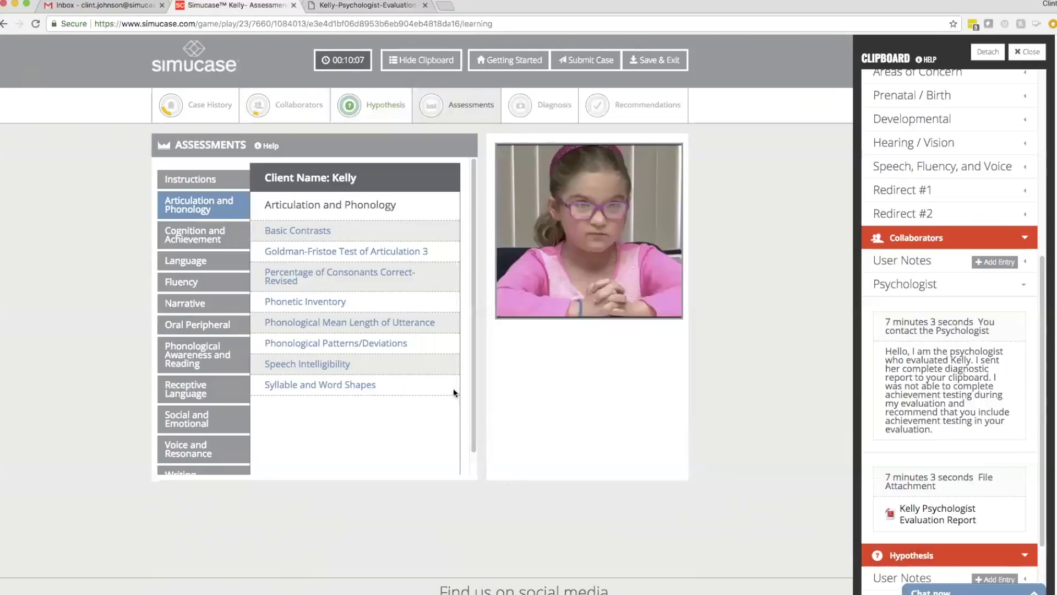
pyautogui.click(391, 252)
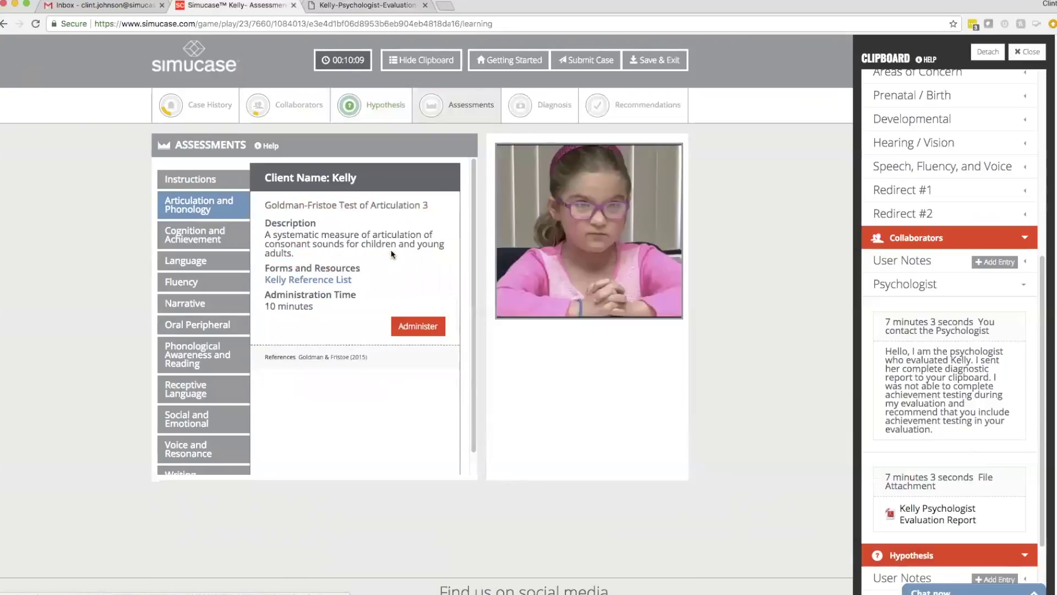
pyautogui.click(422, 328)
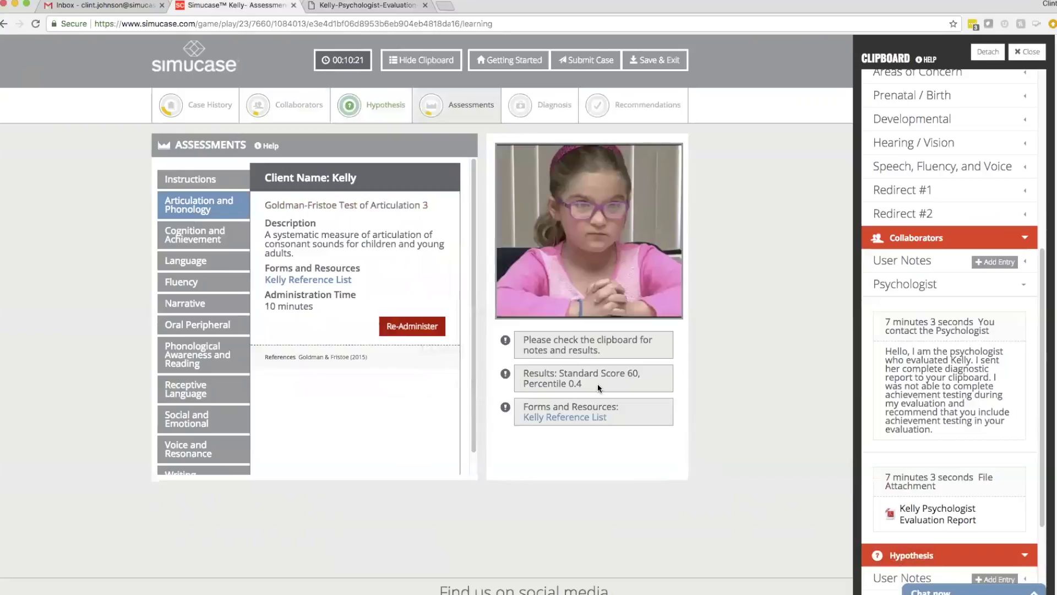
# Step: Review the Articulation and Phonology results and notes recorded in the clipboard
pyautogui.scroll(-5, 965, 464)
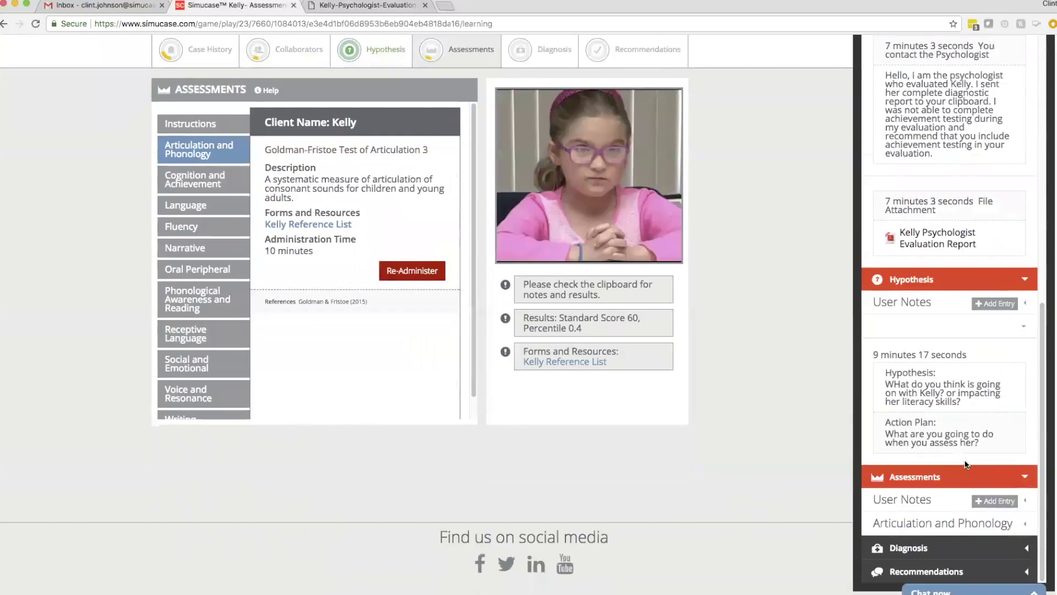
pyautogui.click(933, 524)
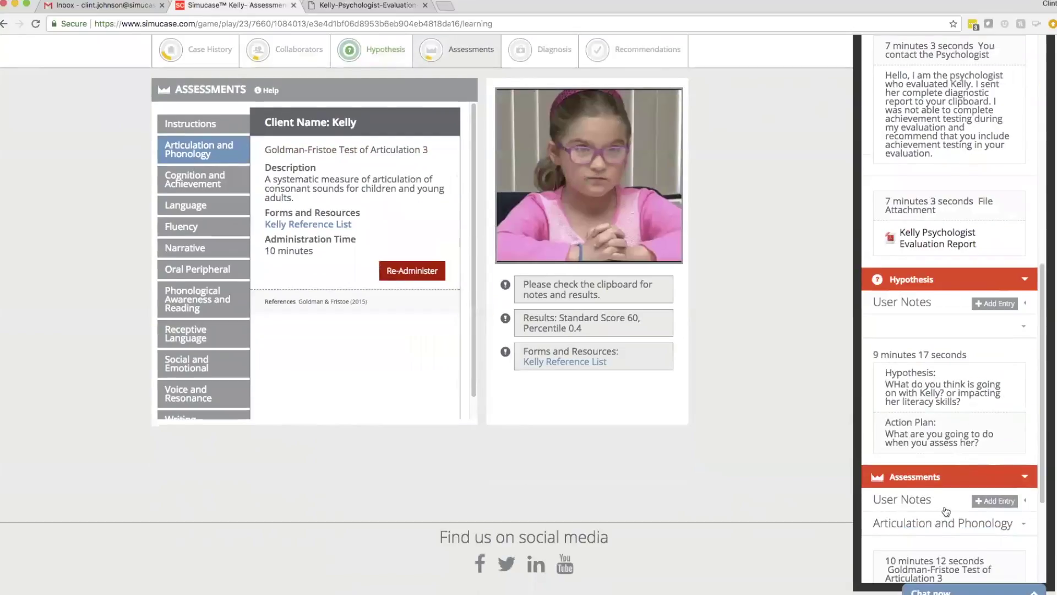
pyautogui.scroll(-3, 939, 512)
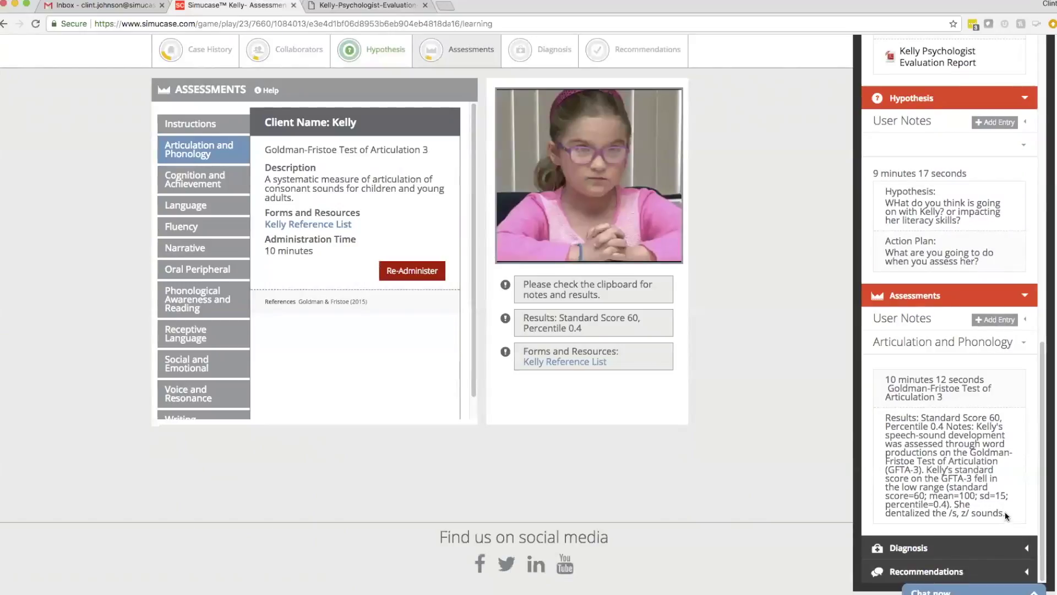
# Step: Administer the Clinical Evaluation of Language Fundamentals 5th Ed. Expressive Language Index and review its Language notes in the clipboard
pyautogui.click(172, 209)
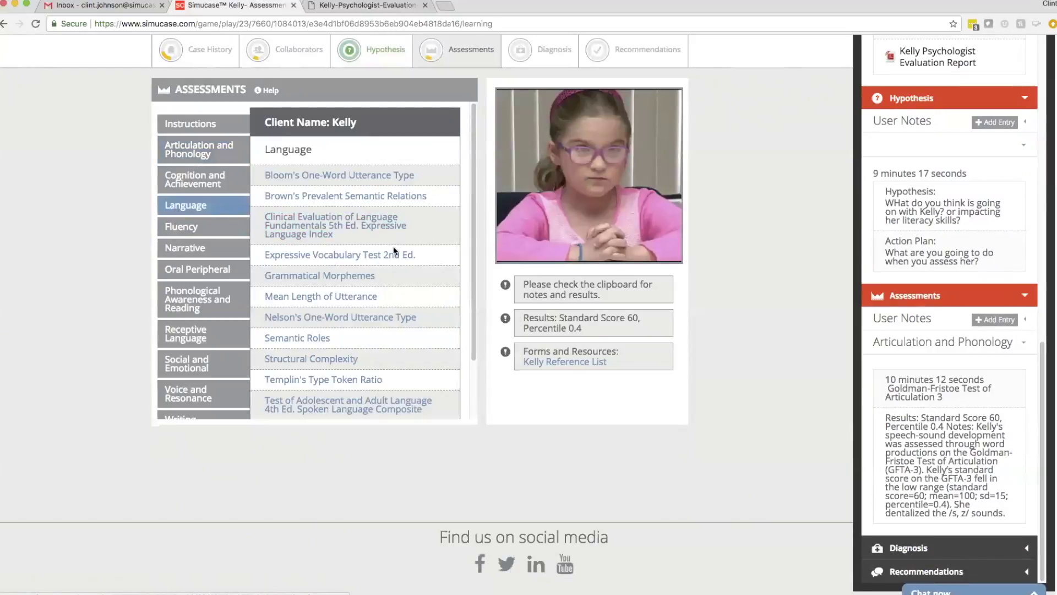
pyautogui.click(368, 229)
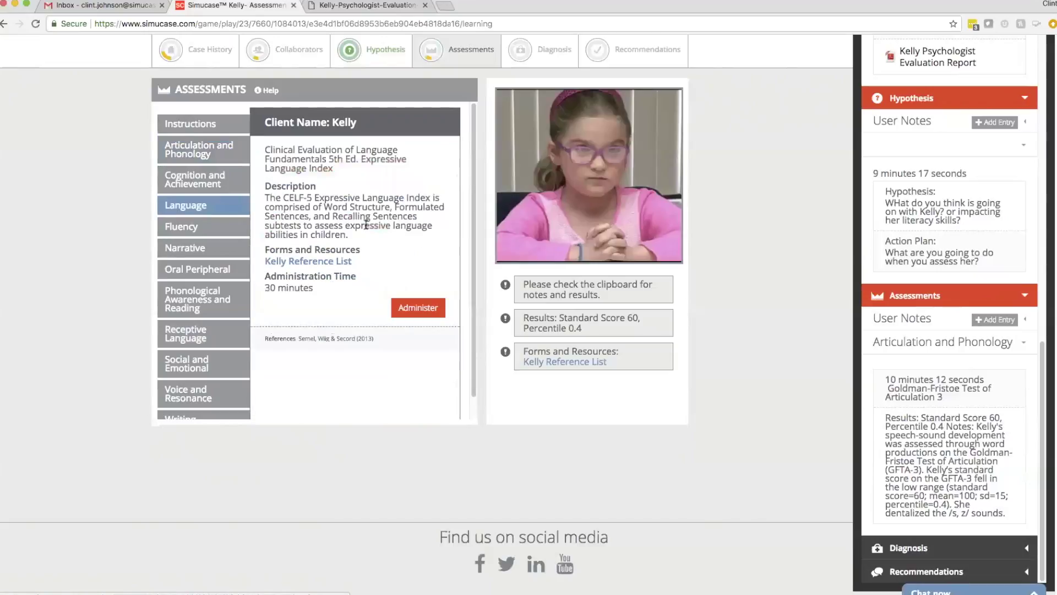
pyautogui.click(416, 310)
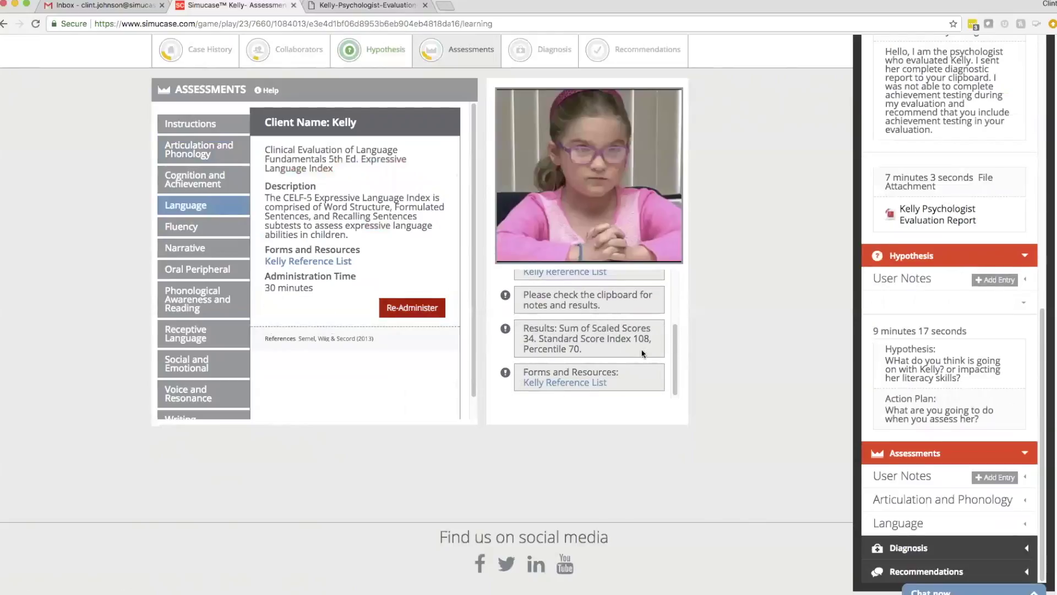
pyautogui.click(898, 524)
pyautogui.scroll(-5, 903, 518)
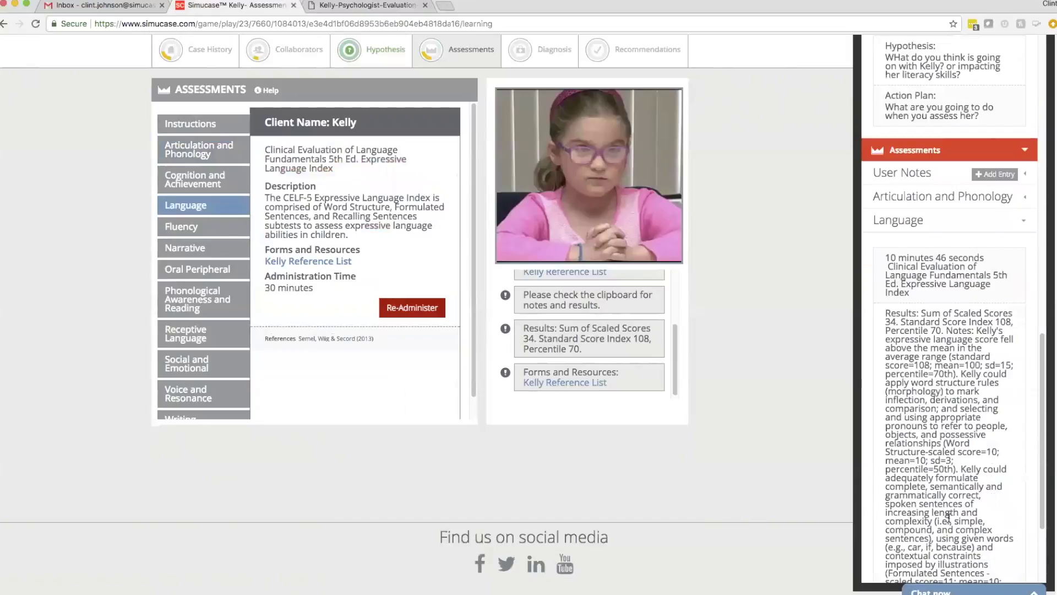
# Step: Administer the Test of Language Development-Primary 4th Ed. TOLD-P:4 Speaking Composite from the Language assessments
pyautogui.click(188, 211)
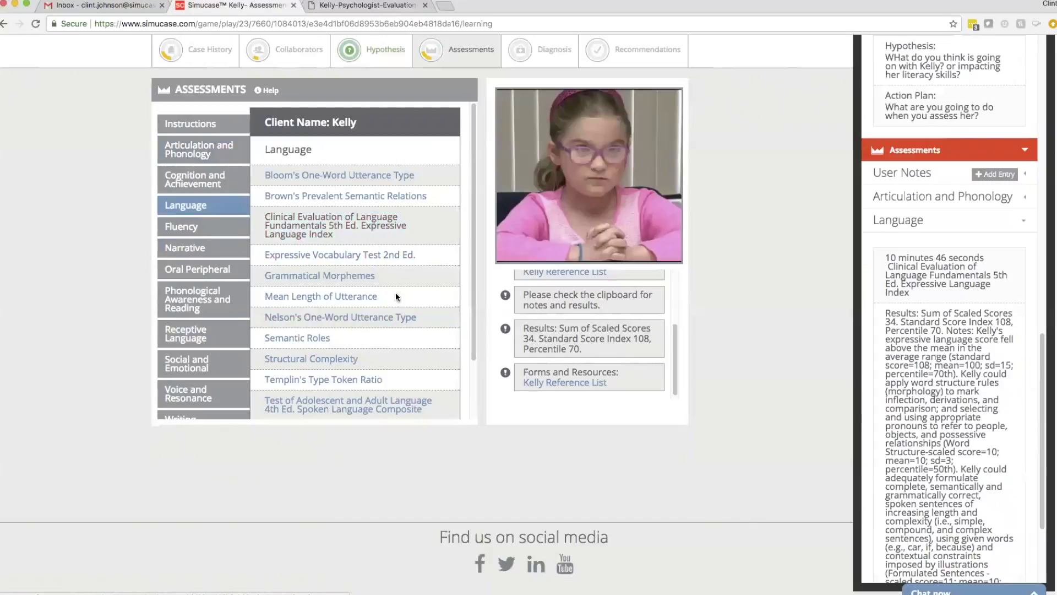
pyautogui.scroll(-3, 395, 295)
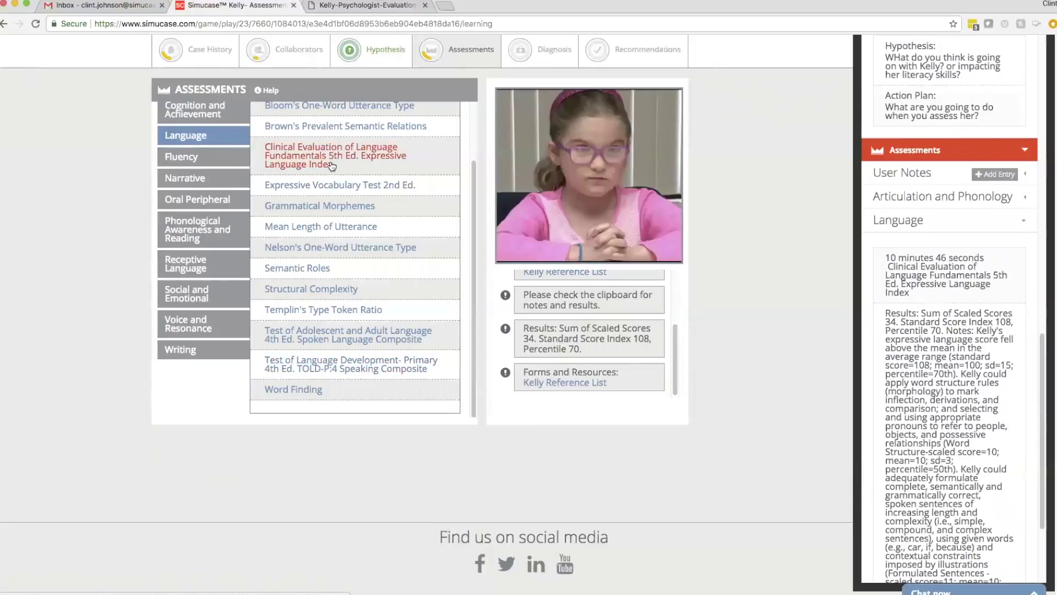
pyautogui.click(328, 370)
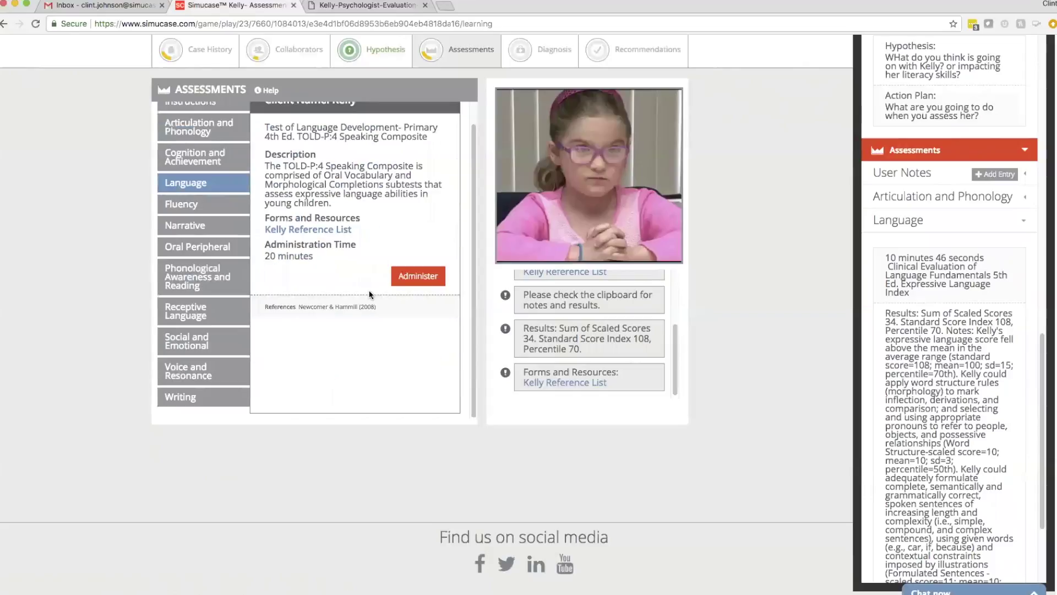
pyautogui.click(407, 276)
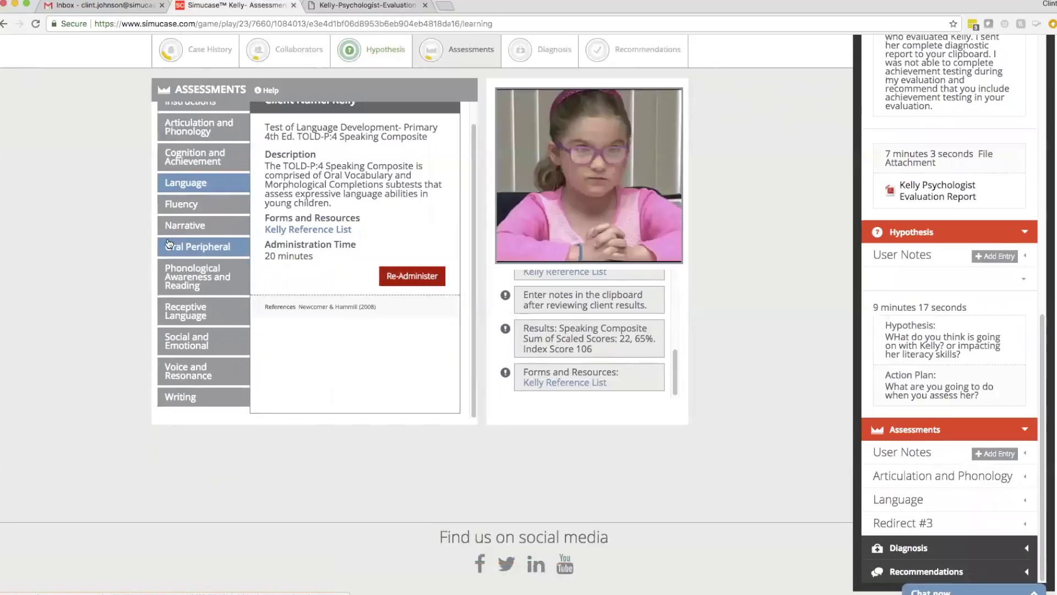
# Step: Administer the Oral Mech-Pediatric screening from the Oral Peripheral assessments and watch its video
pyautogui.click(169, 244)
pyautogui.click(324, 220)
pyautogui.click(406, 272)
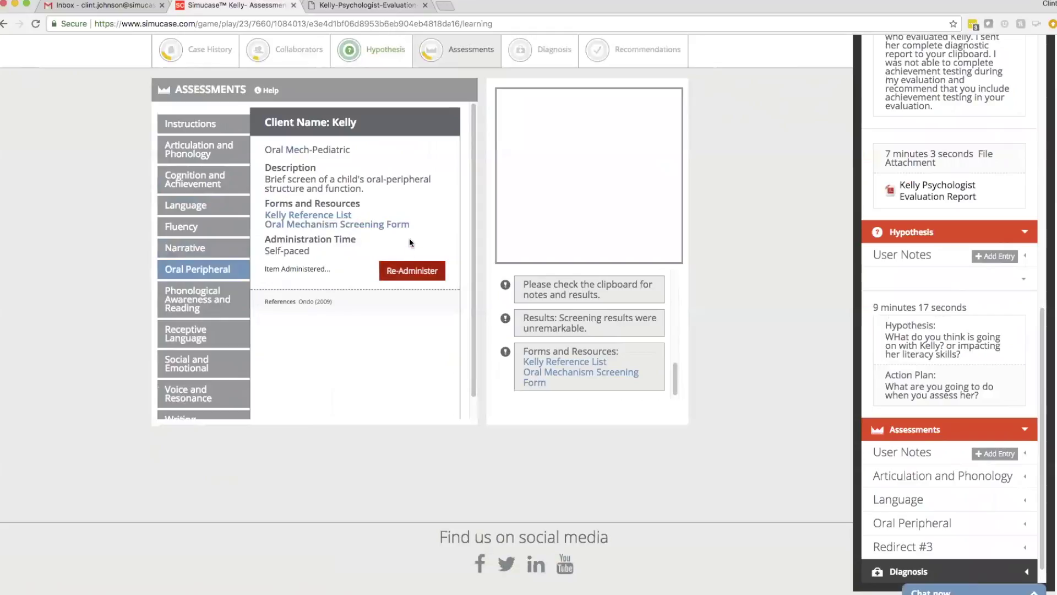
pyautogui.click(413, 271)
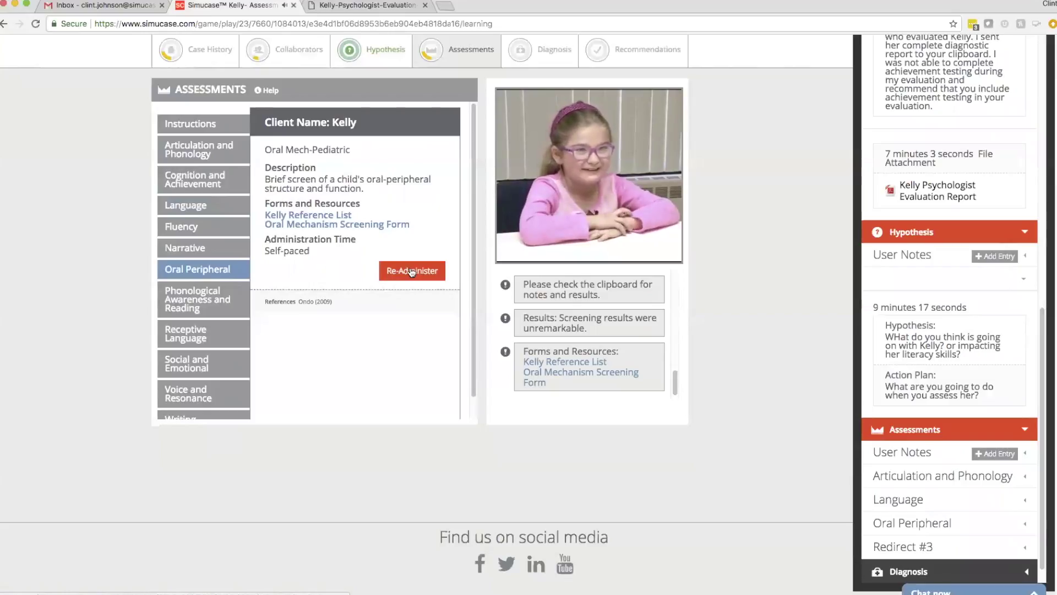
pyautogui.click(539, 222)
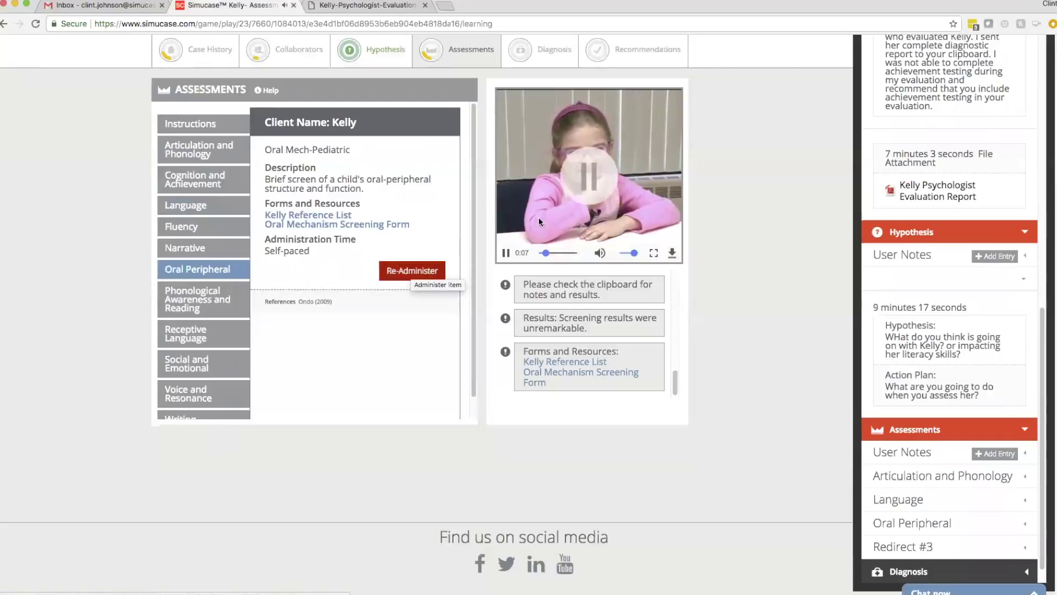
# Step: Pause the screening video and record Attention Deficit/Hyperactivity Disorder as an Attention/Behavioral diagnosis for the case
pyautogui.click(585, 186)
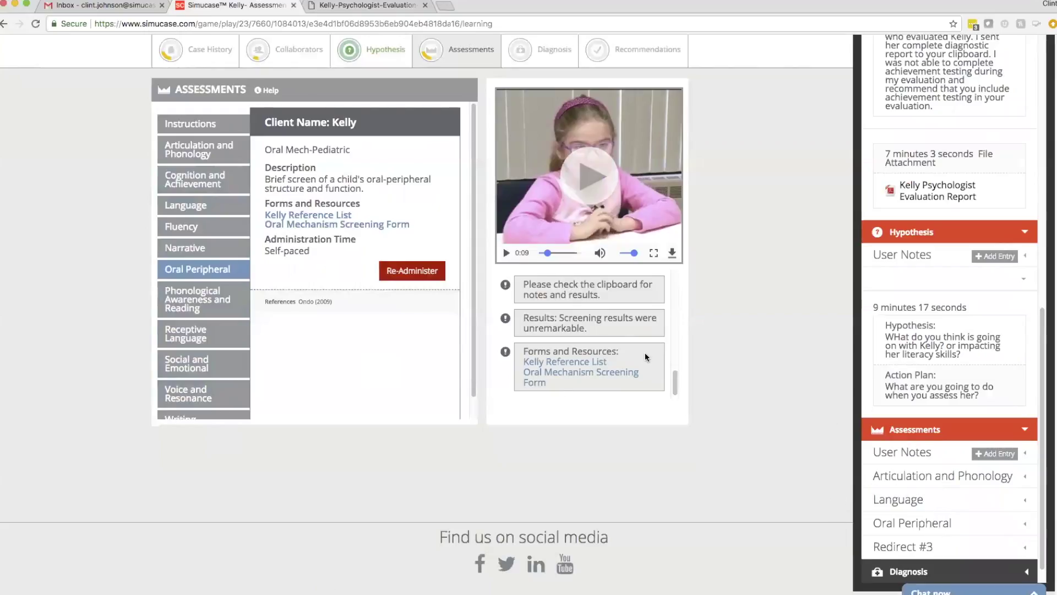
pyautogui.click(542, 50)
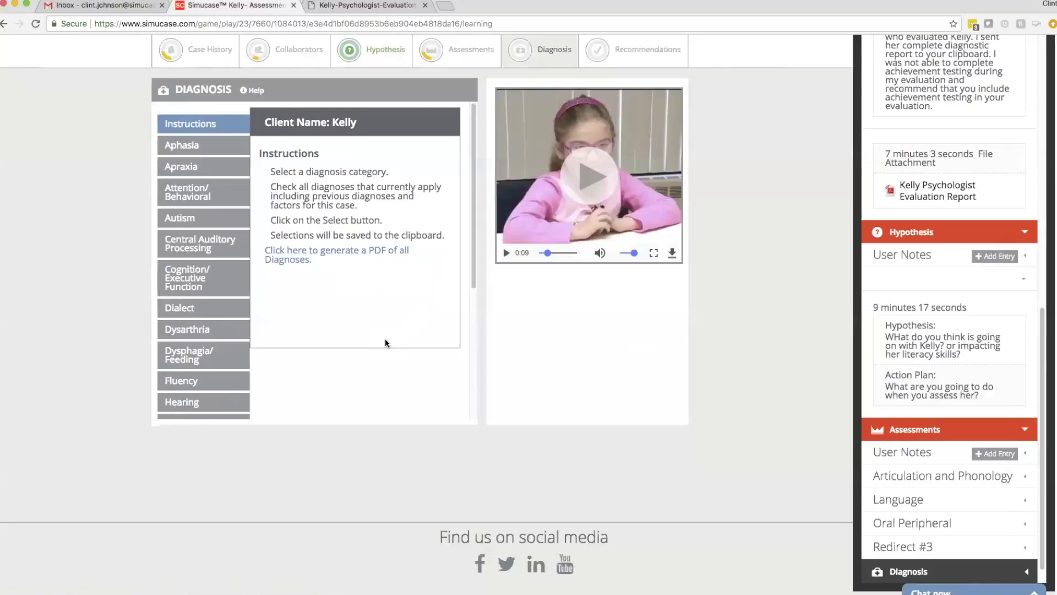
pyautogui.click(207, 195)
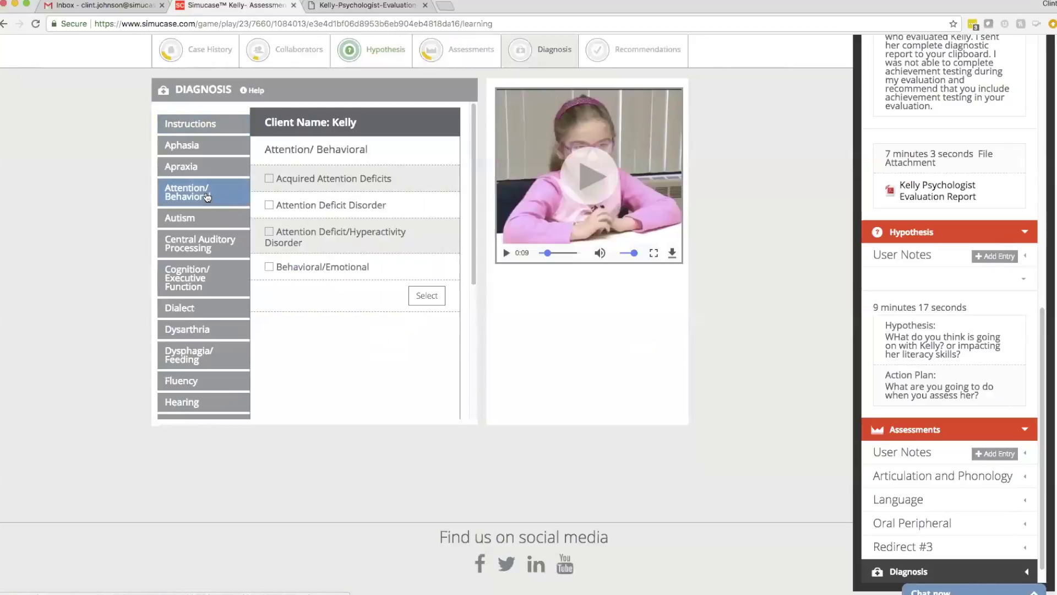
pyautogui.click(270, 233)
pyautogui.click(440, 295)
# Step: Record Speech Sound Disorder: Articulation as a diagnosis from the Speech Sound Disorders category
pyautogui.scroll(-5, 227, 357)
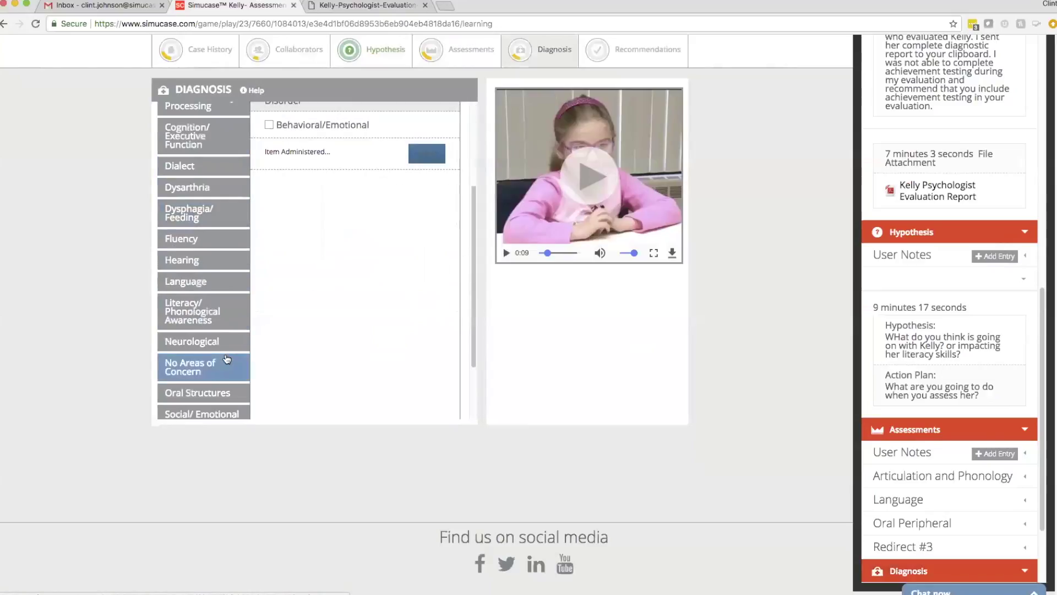
pyautogui.click(226, 359)
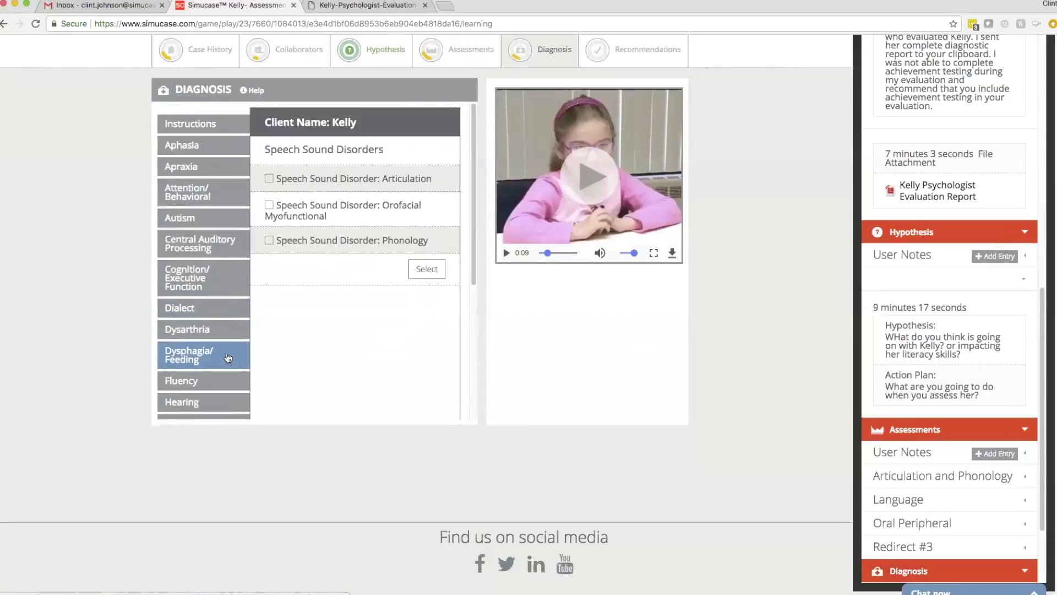
pyautogui.click(270, 179)
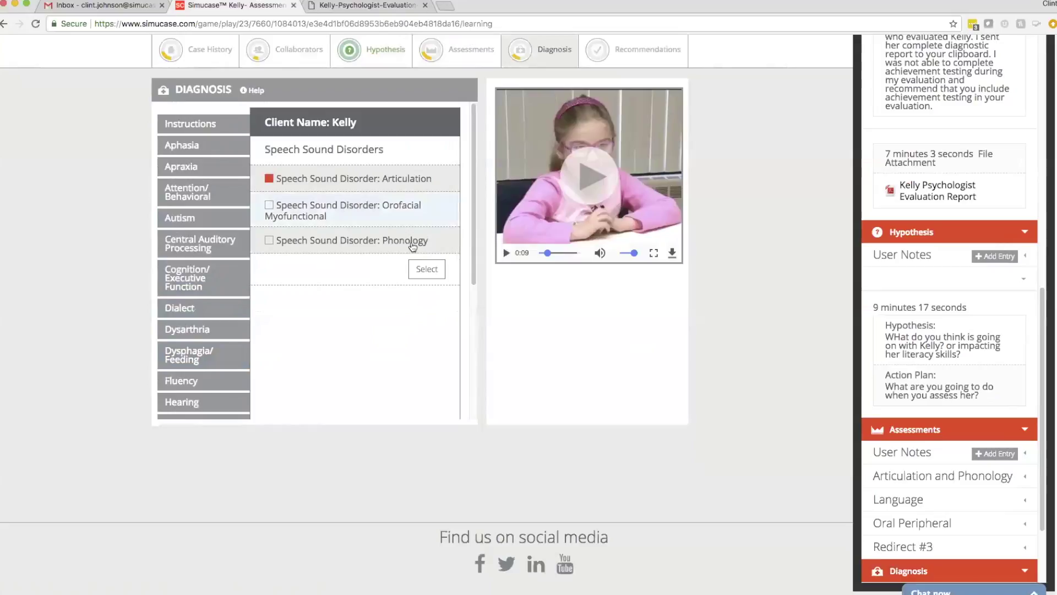
pyautogui.click(431, 270)
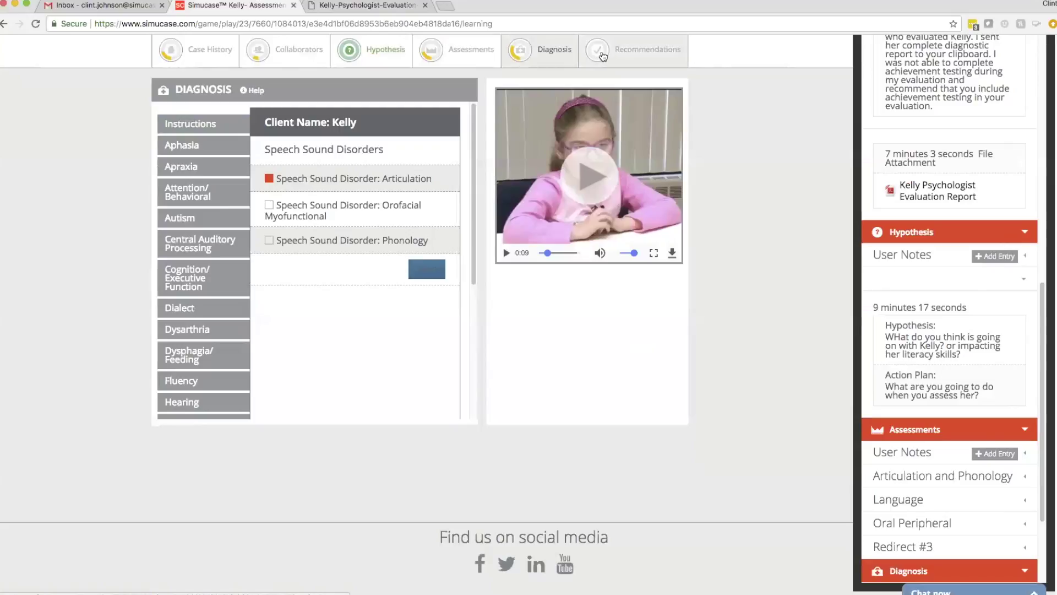
# Step: Look through the recommendation choices without selecting one and submit the case for scoring
pyautogui.click(604, 56)
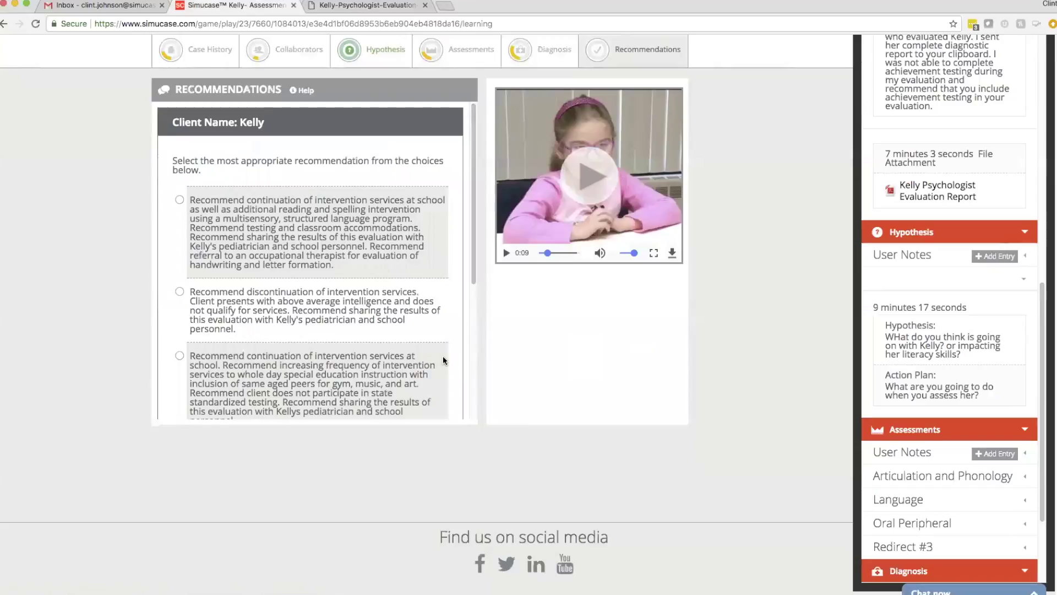
pyautogui.scroll(-5, 443, 355)
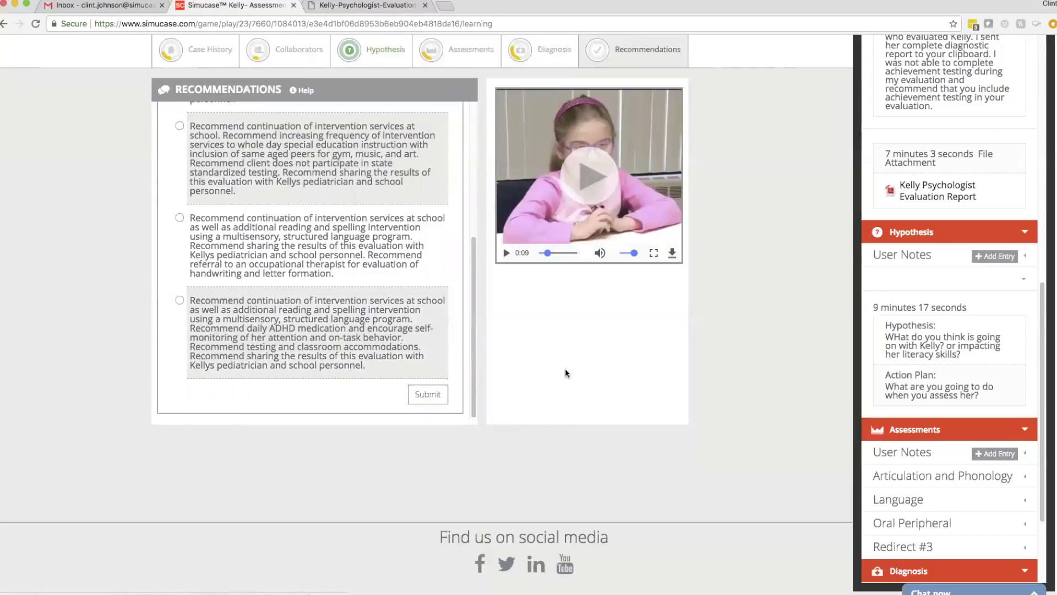
pyautogui.scroll(2, 644, 360)
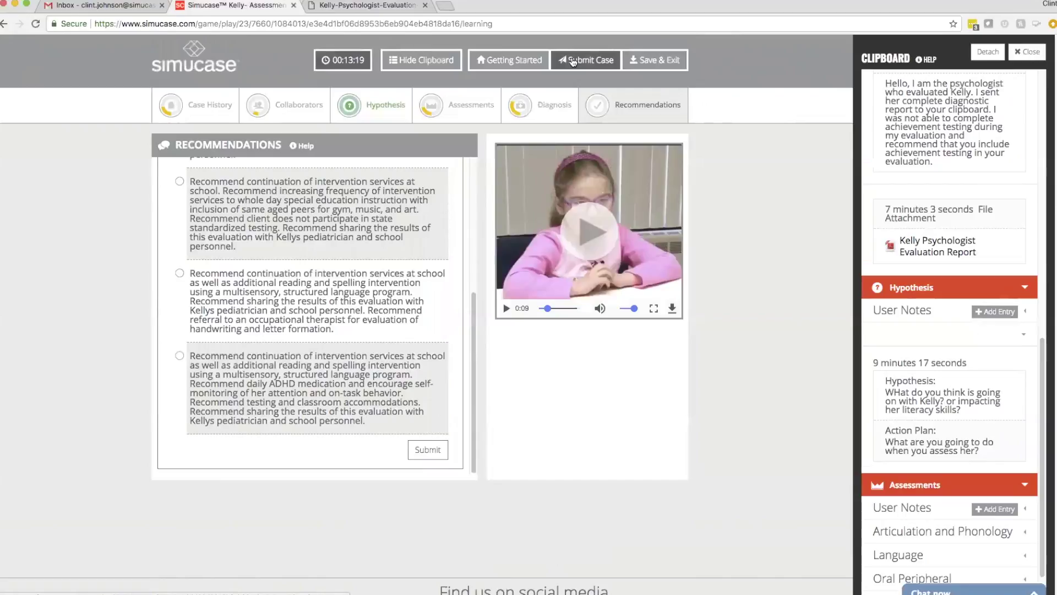
pyautogui.click(572, 62)
pyautogui.click(630, 151)
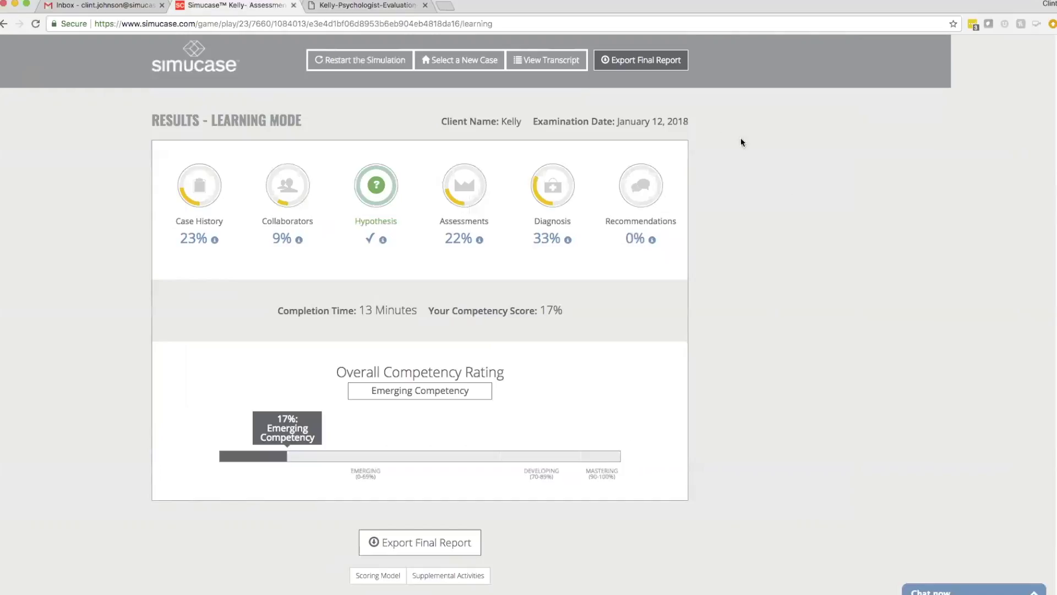
# Step: Export the final report, look through its clipboard contents, and return to the case results
pyautogui.click(623, 63)
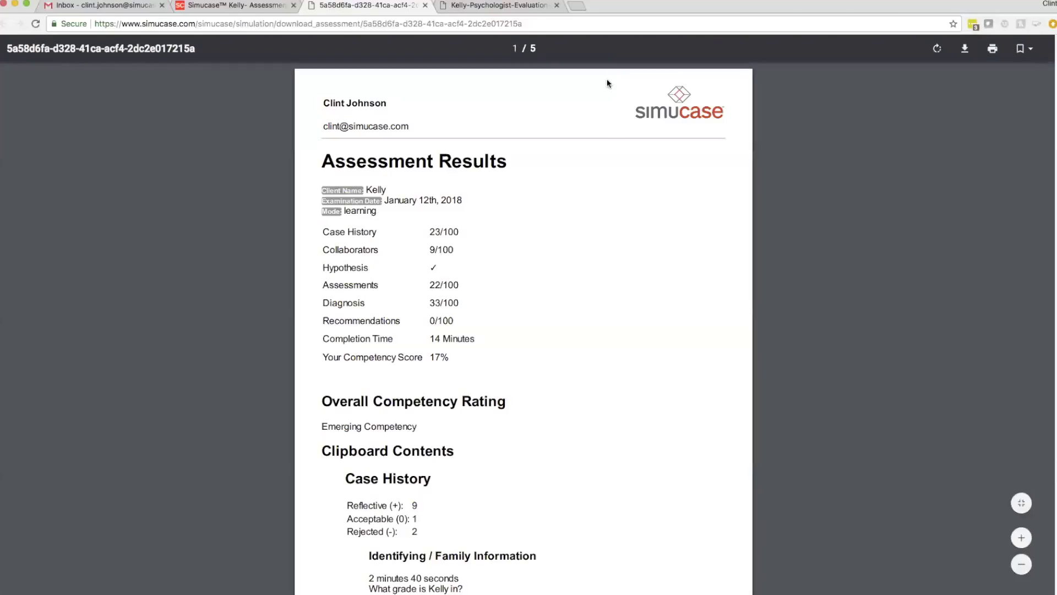
pyautogui.scroll(-12, 629, 412)
pyautogui.scroll(-20, 629, 411)
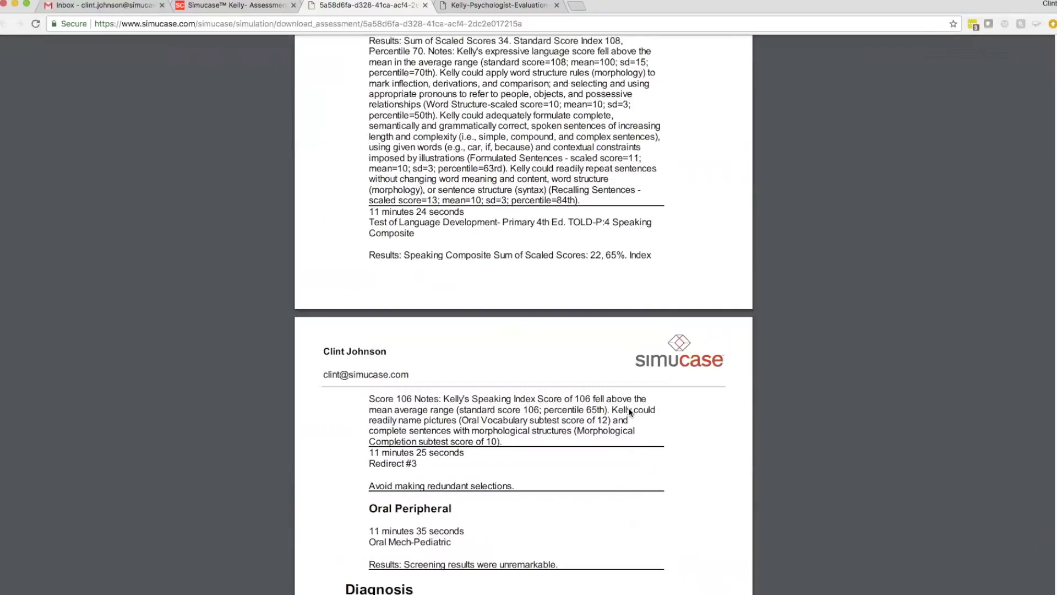
pyautogui.scroll(-7, 630, 412)
pyautogui.scroll(20, 631, 411)
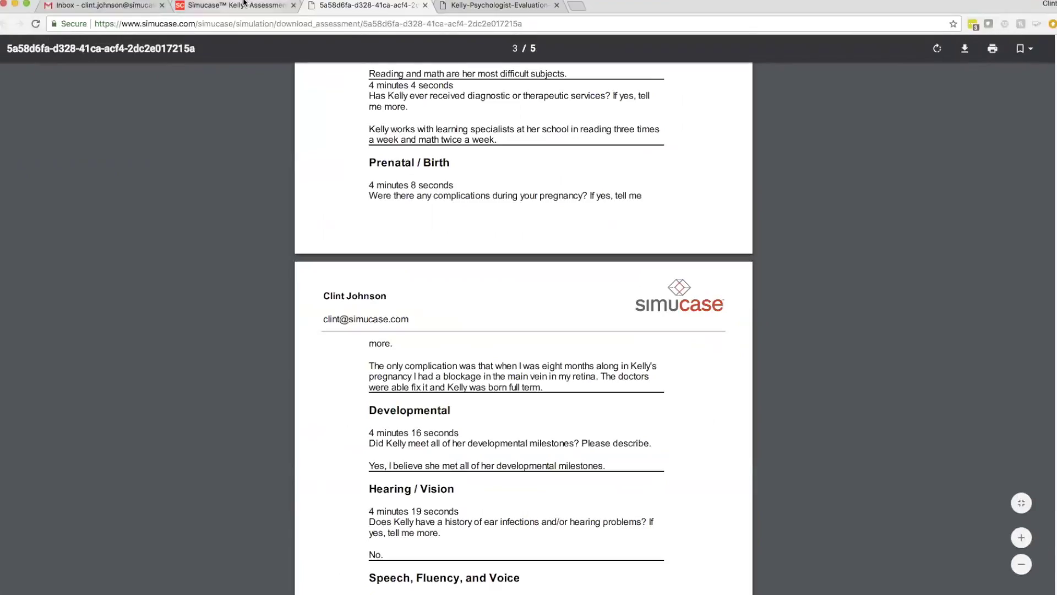
pyautogui.click(236, 5)
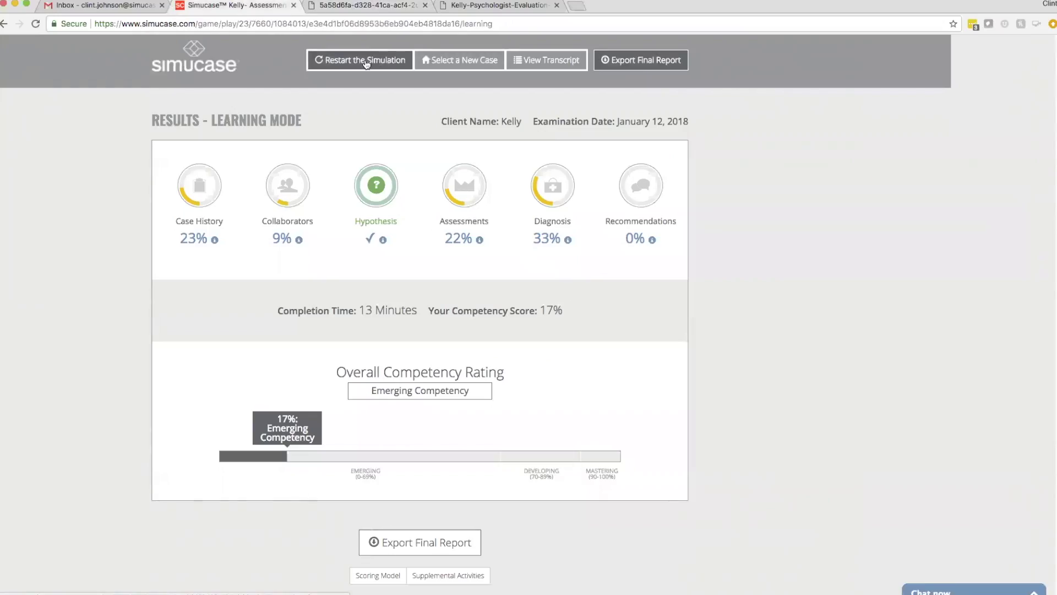
# Step: Restart the speech sound disorder intervention case of the 8-year-old boy in Learning Mode and start it with the clipboard shown
pyautogui.click(436, 61)
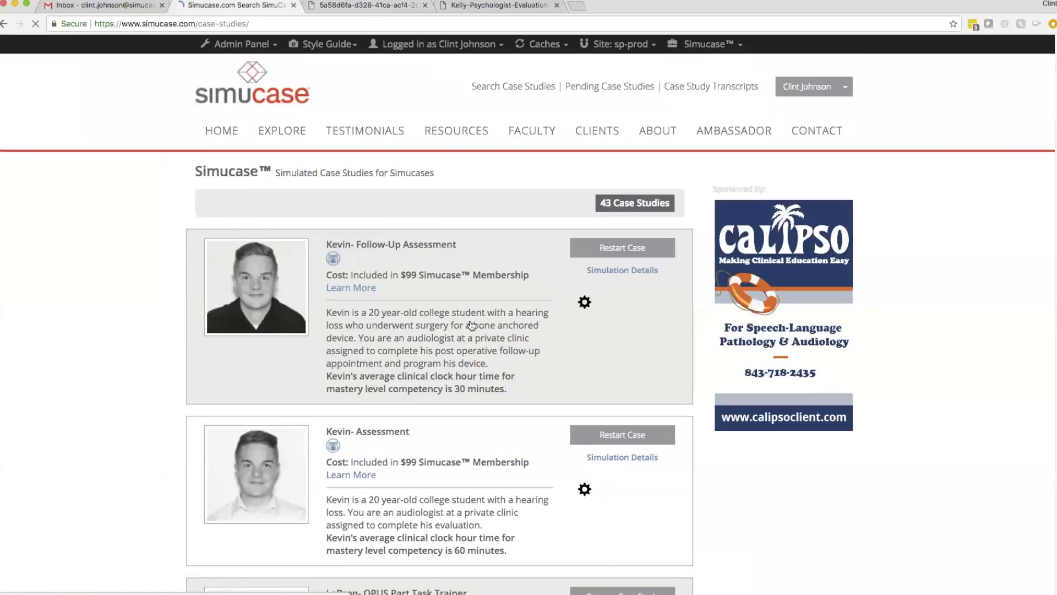
pyautogui.scroll(-10, 474, 365)
pyautogui.scroll(-20, 473, 363)
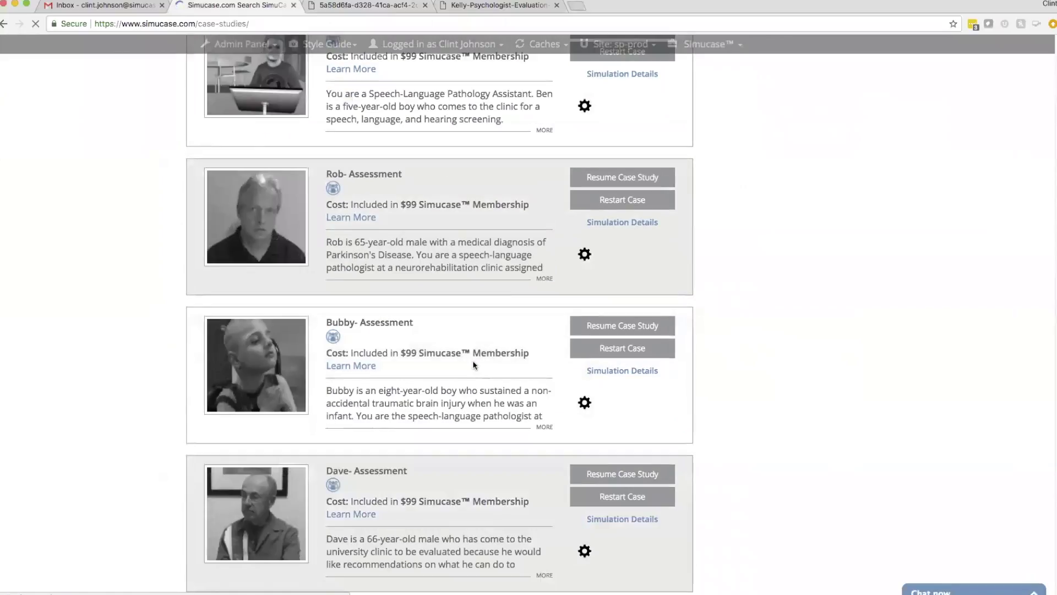
pyautogui.scroll(-15, 474, 364)
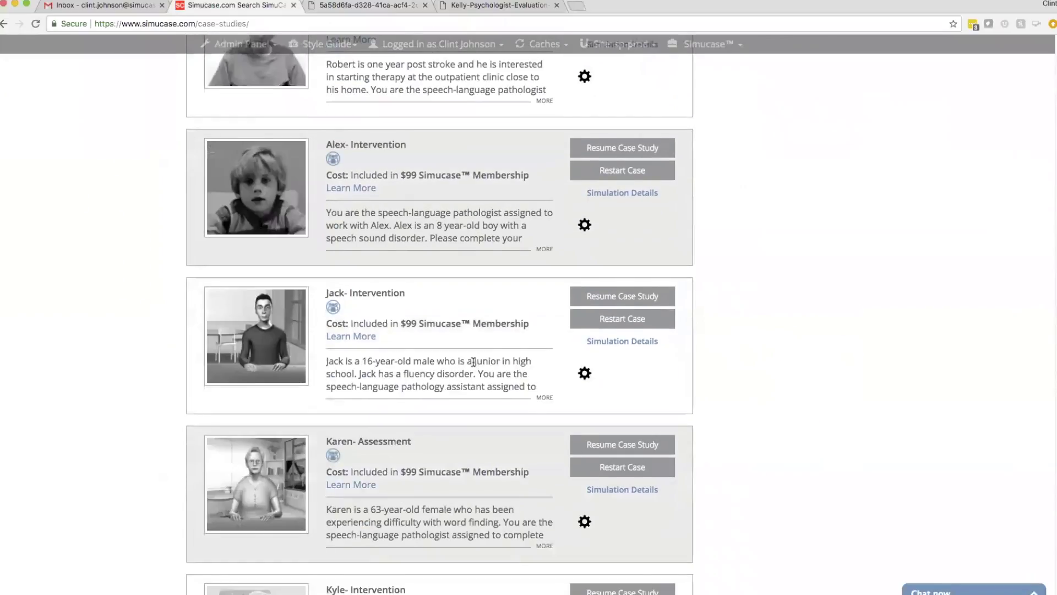
pyautogui.scroll(10, 473, 364)
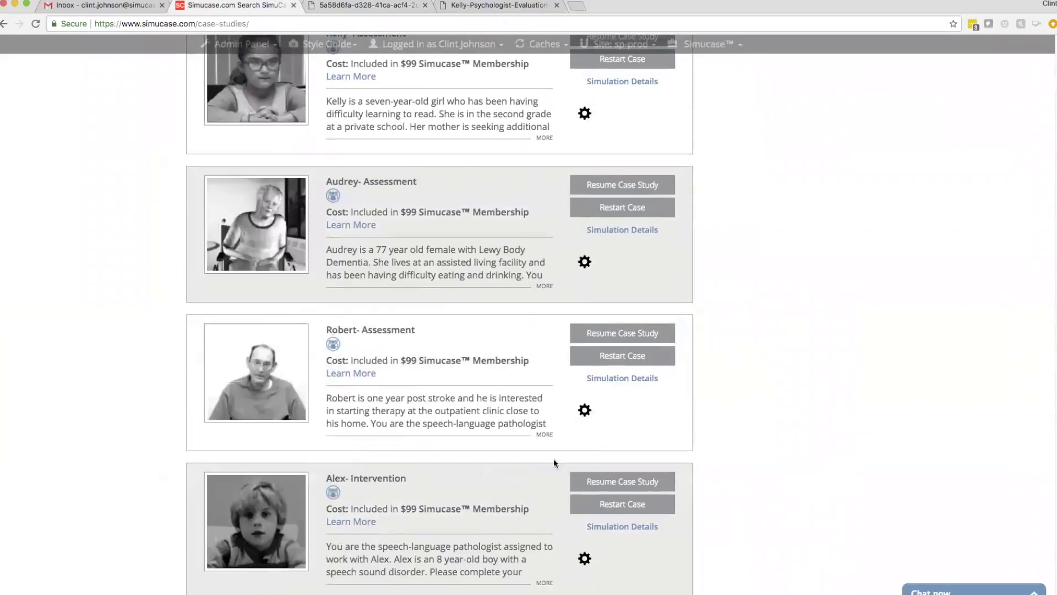
pyautogui.click(642, 515)
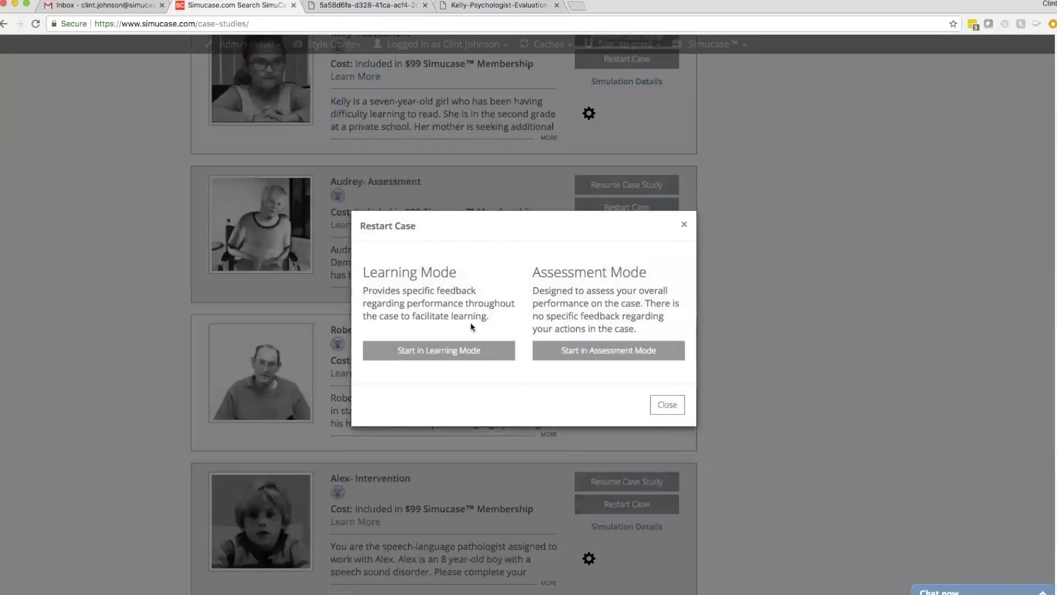
pyautogui.click(473, 349)
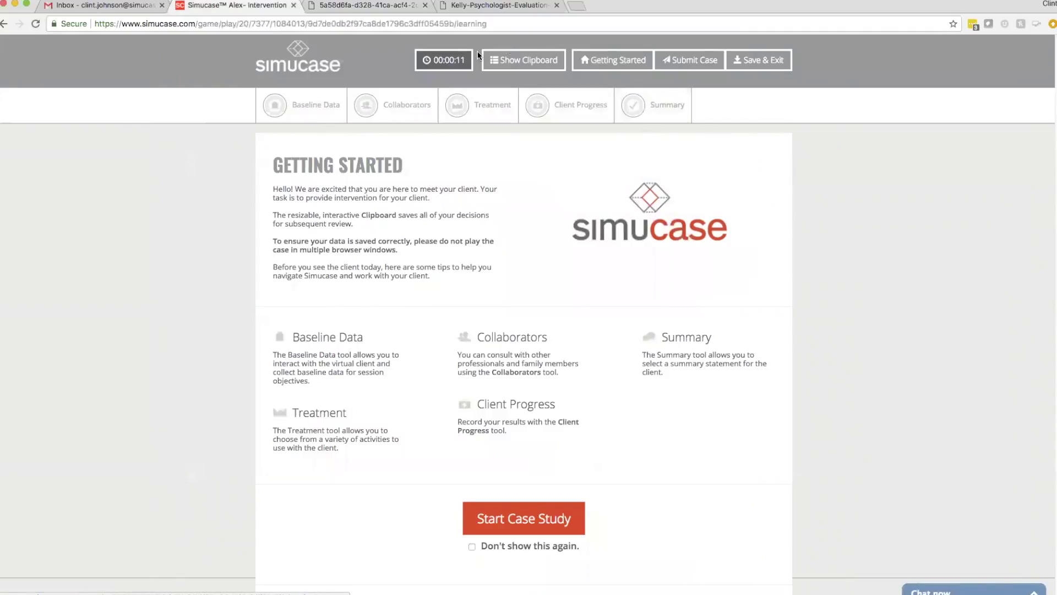
pyautogui.click(537, 60)
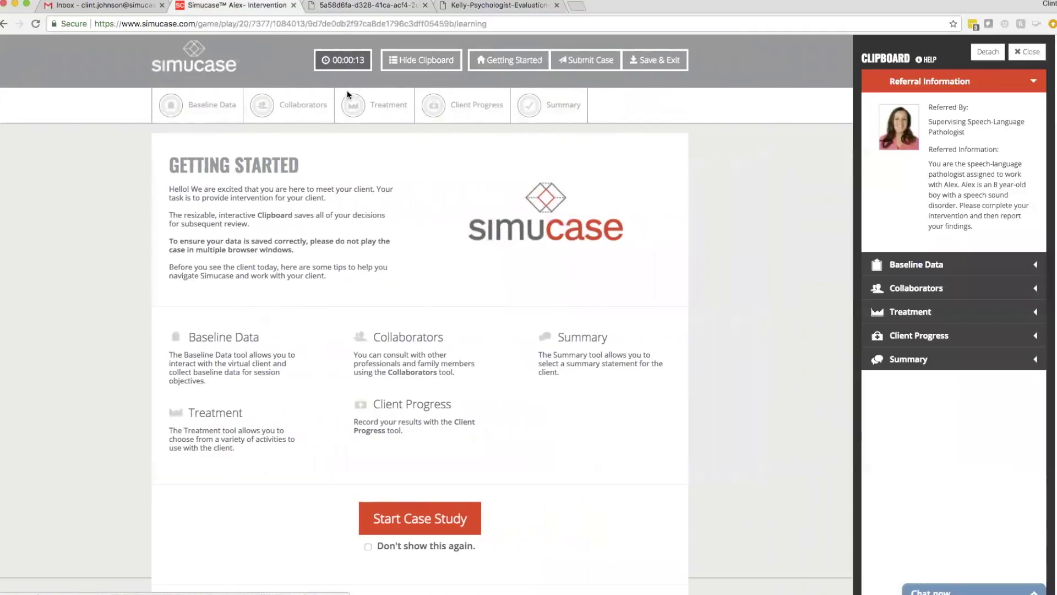
pyautogui.click(430, 520)
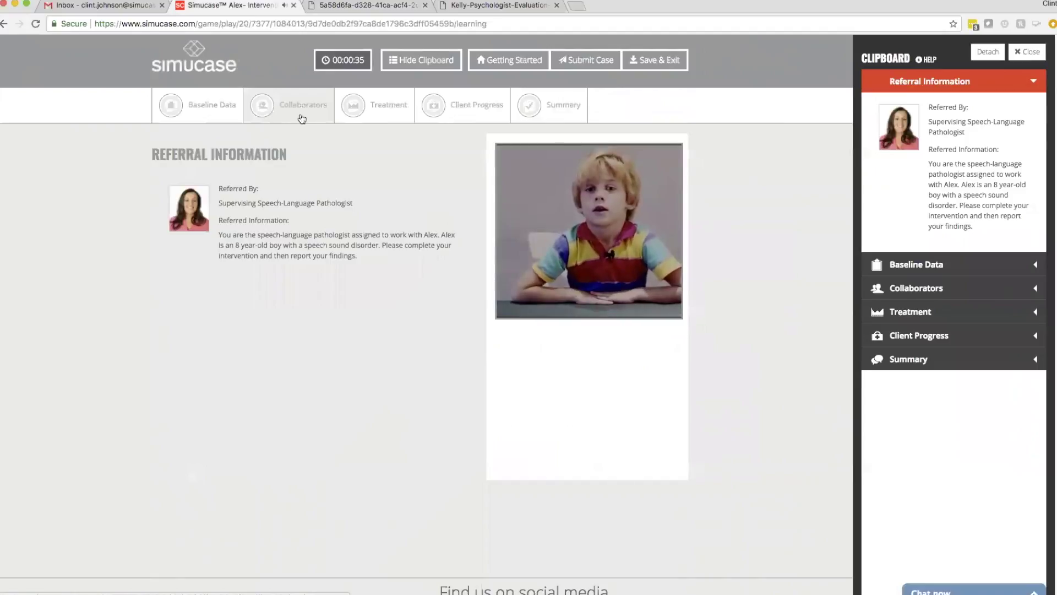
# Step: Contact the Supervising SLP collaborator, view the IEP file attached in the clipboard, and return to the case
pyautogui.click(302, 119)
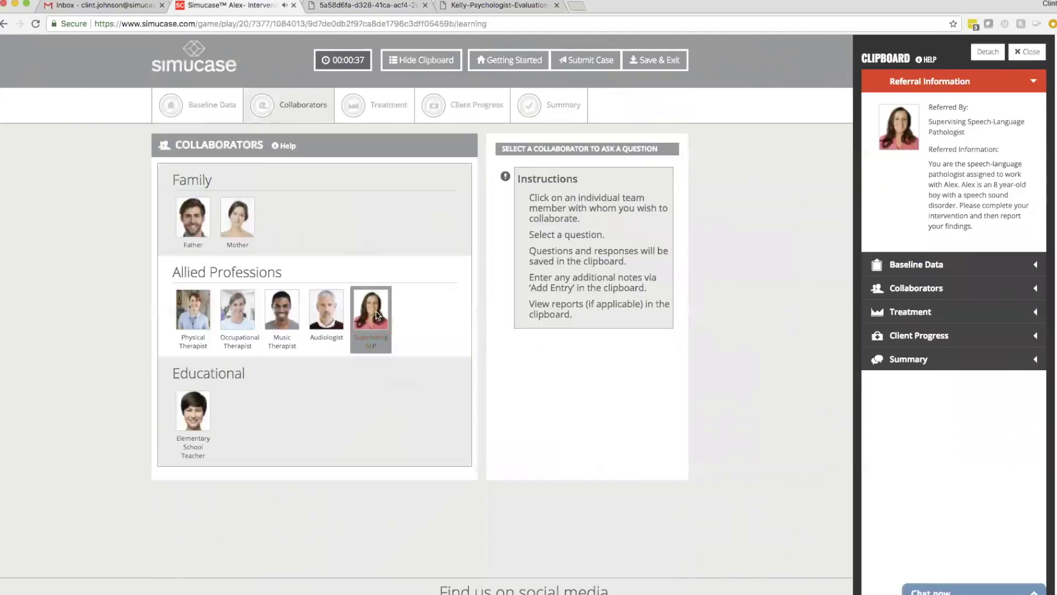
pyautogui.click(377, 315)
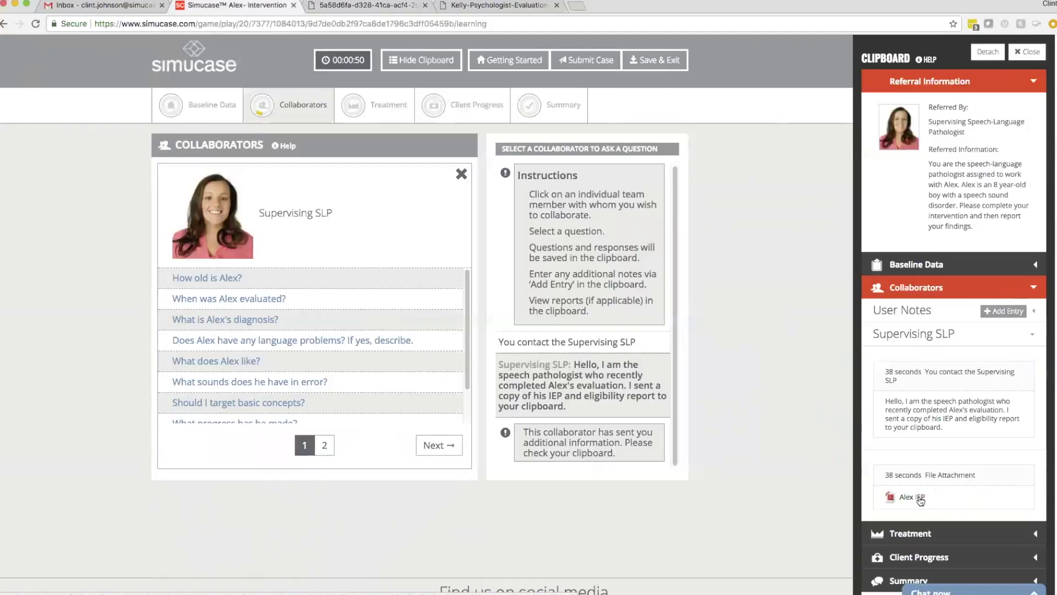
pyautogui.click(915, 497)
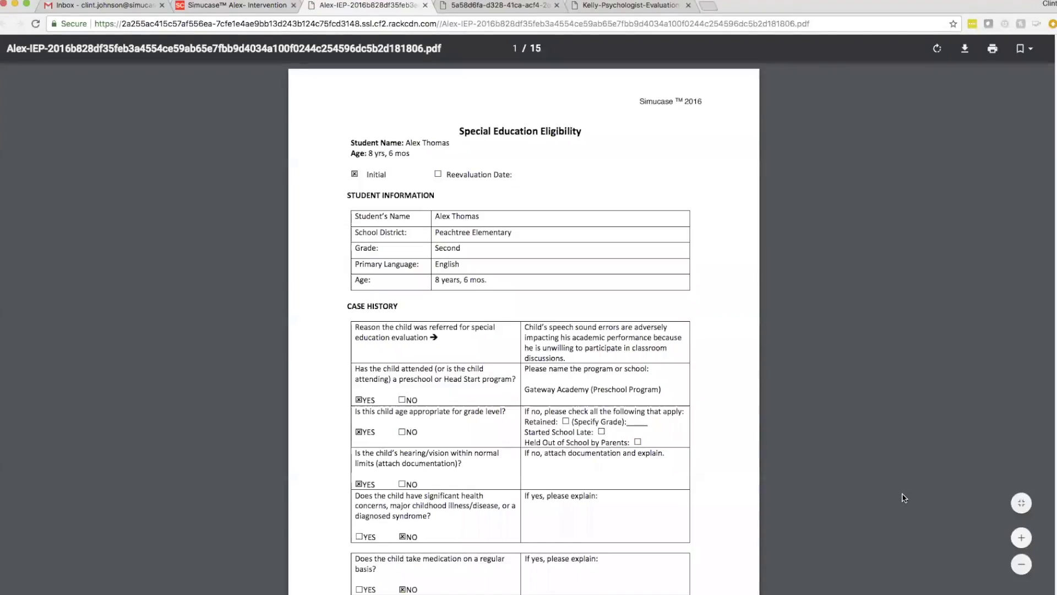
pyautogui.click(251, 7)
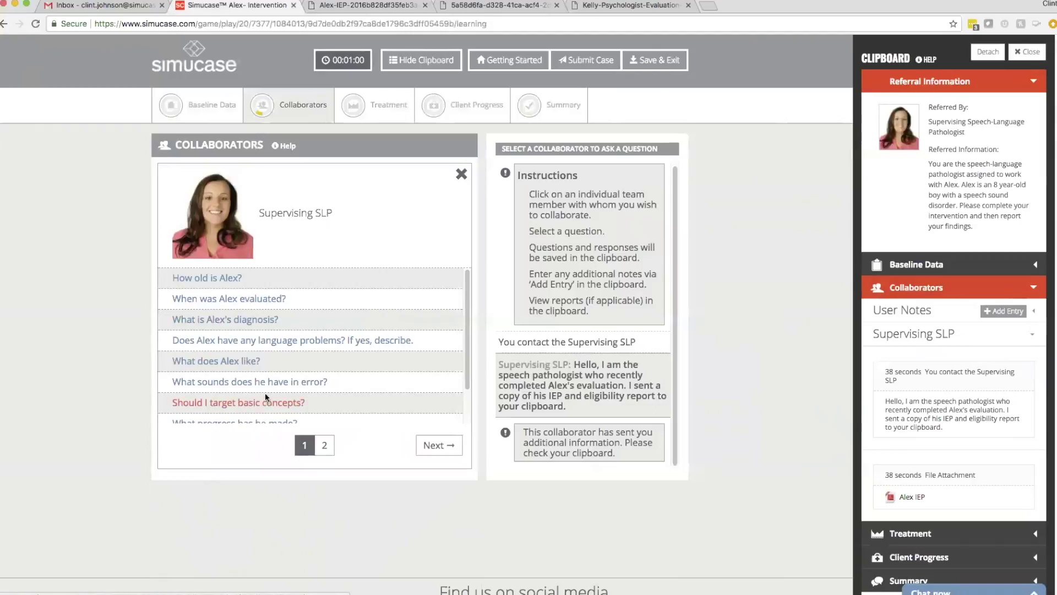
# Step: Collect the baseline speech sample about summer break and select the session objective of discriminating /r/ and /w/ at the word level with 90% accuracy
pyautogui.click(191, 108)
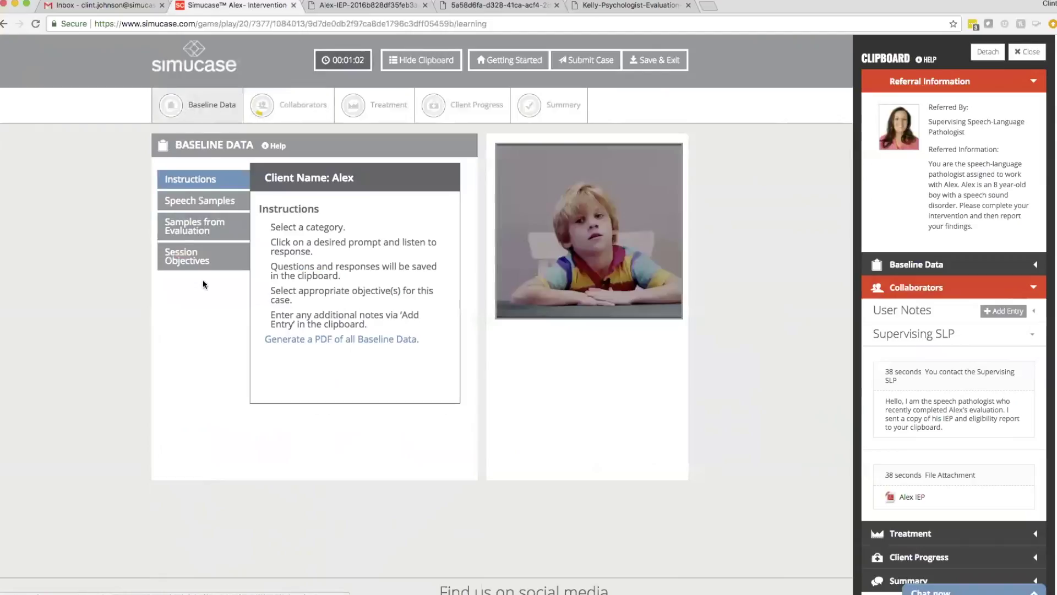
pyautogui.click(212, 200)
pyautogui.click(348, 243)
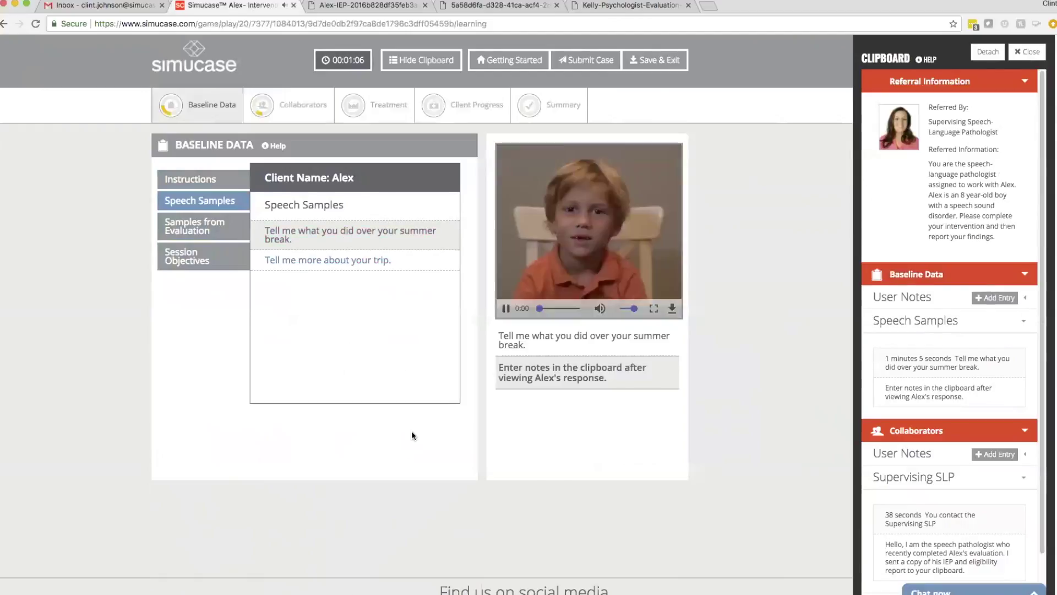
pyautogui.click(588, 267)
pyautogui.click(218, 258)
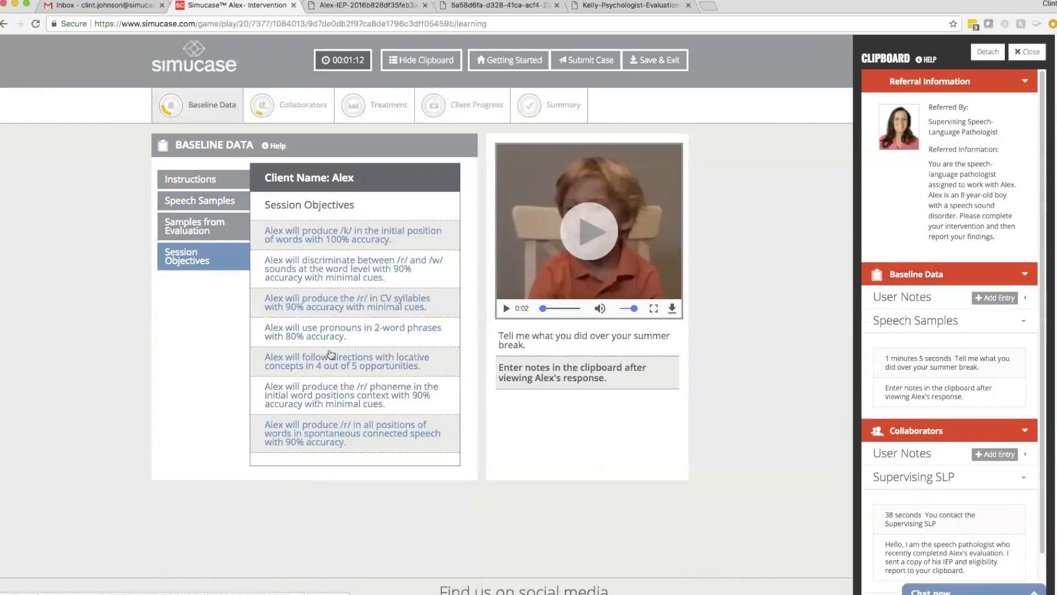
pyautogui.click(329, 278)
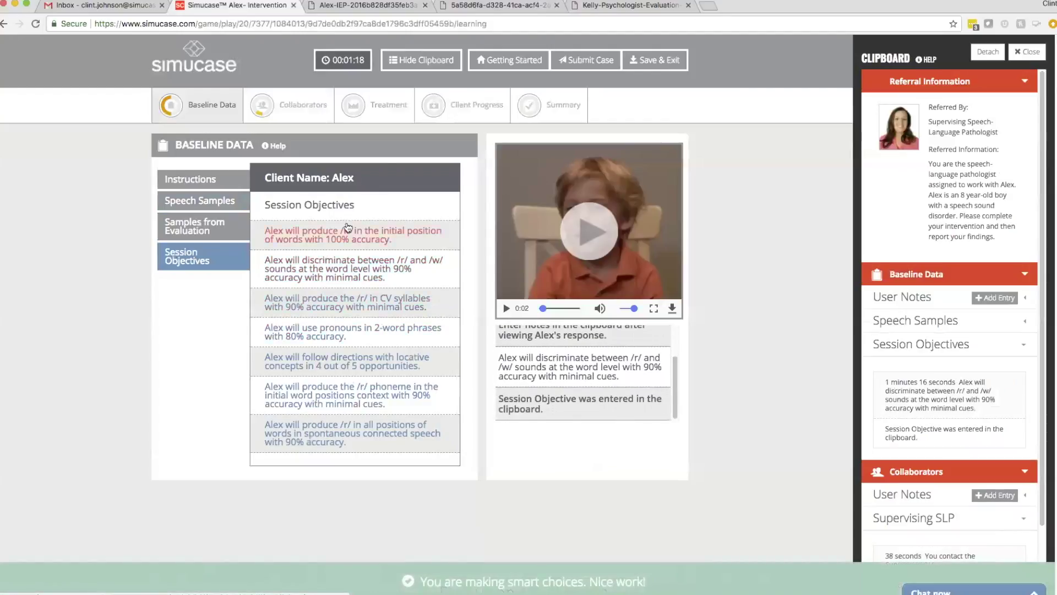
# Step: Start administering the Auditory Discrimination activity from the Book treatments
pyautogui.click(376, 106)
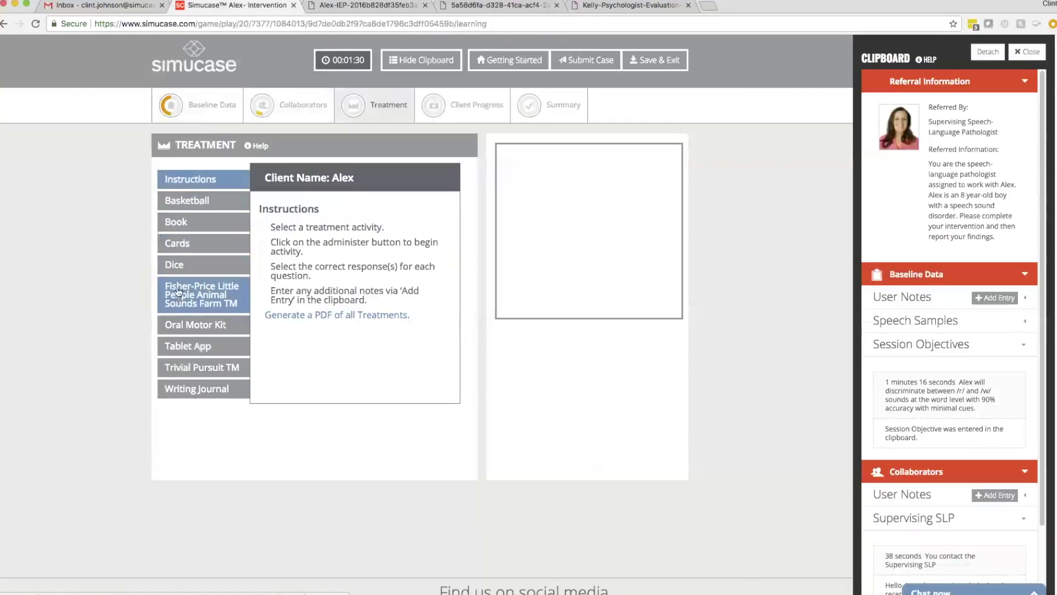
pyautogui.click(180, 226)
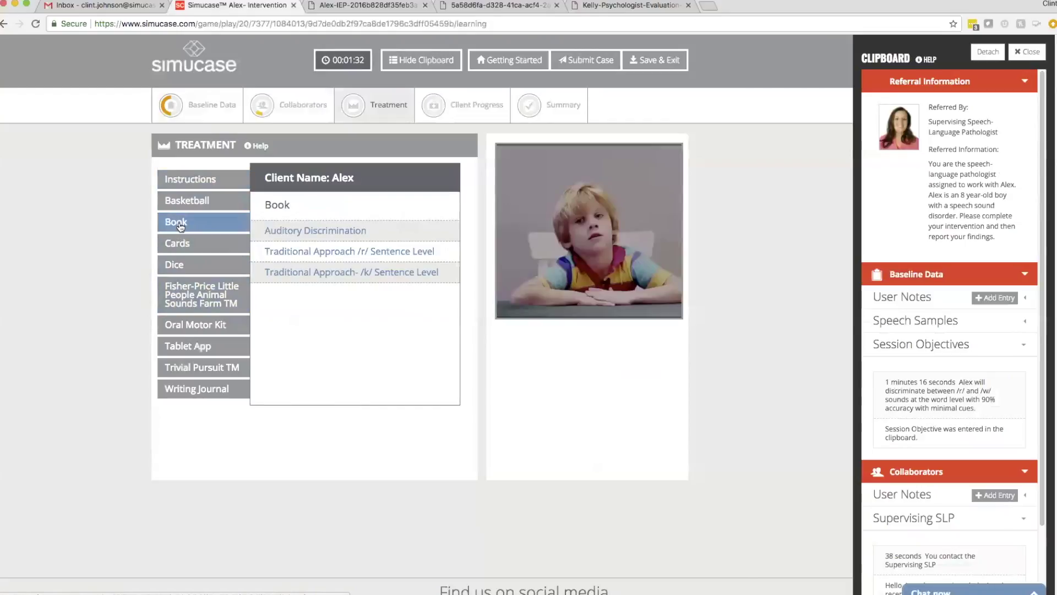
pyautogui.click(276, 228)
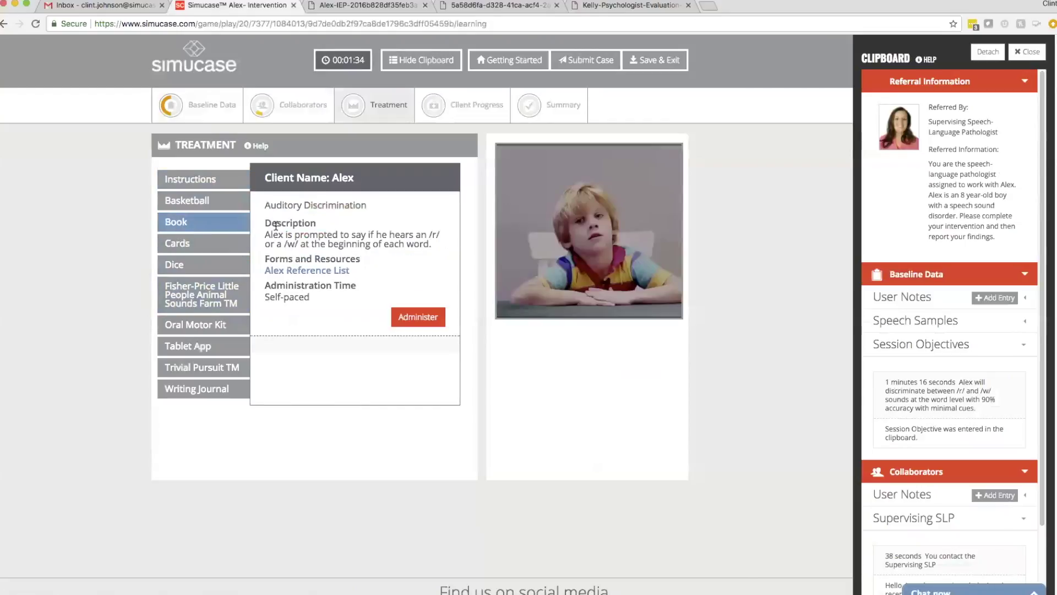
pyautogui.click(428, 324)
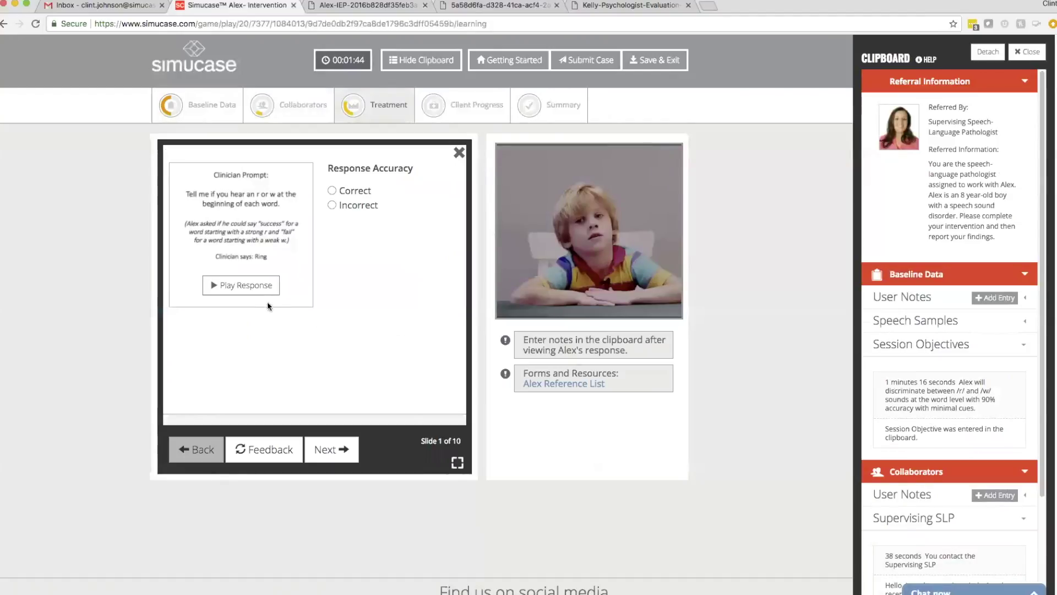
# Step: Play the boy's responses, score Ring and Wing as Correct and Read as Incorrect, and close the Auditory Discrimination activity
pyautogui.click(251, 288)
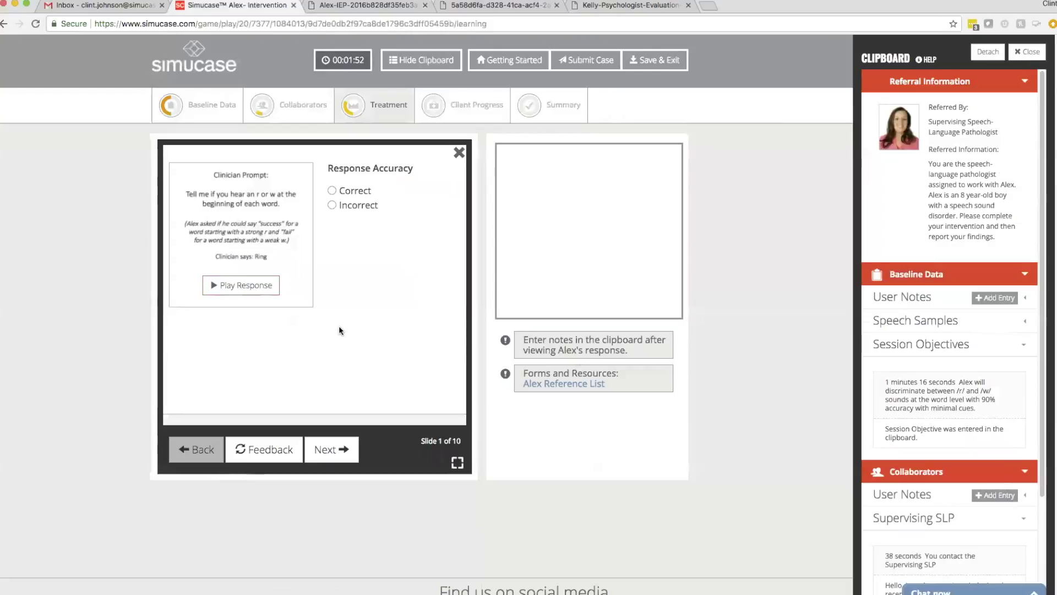
pyautogui.click(224, 285)
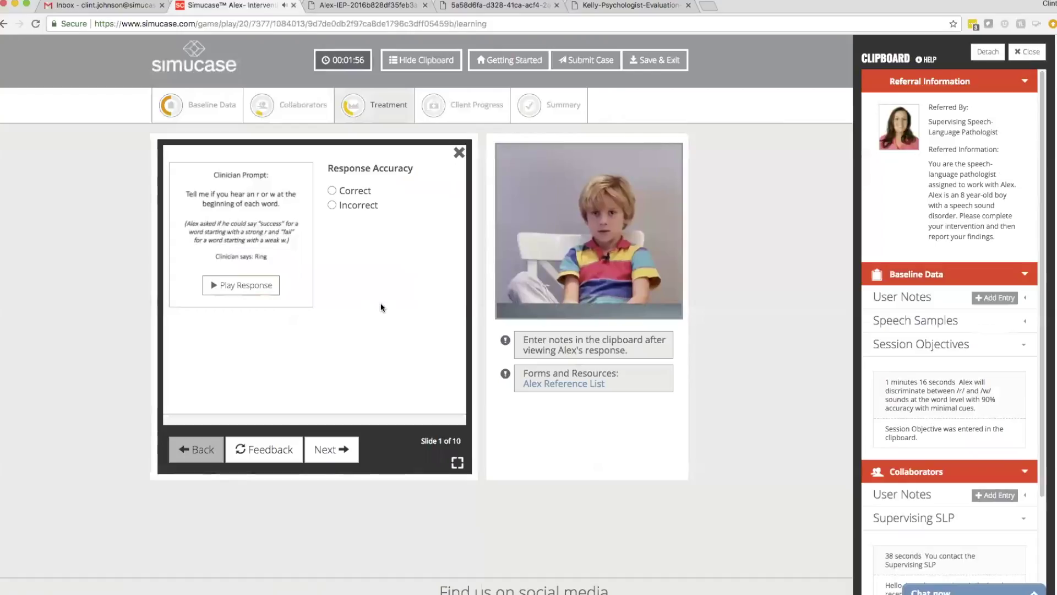
pyautogui.click(332, 191)
pyautogui.click(336, 452)
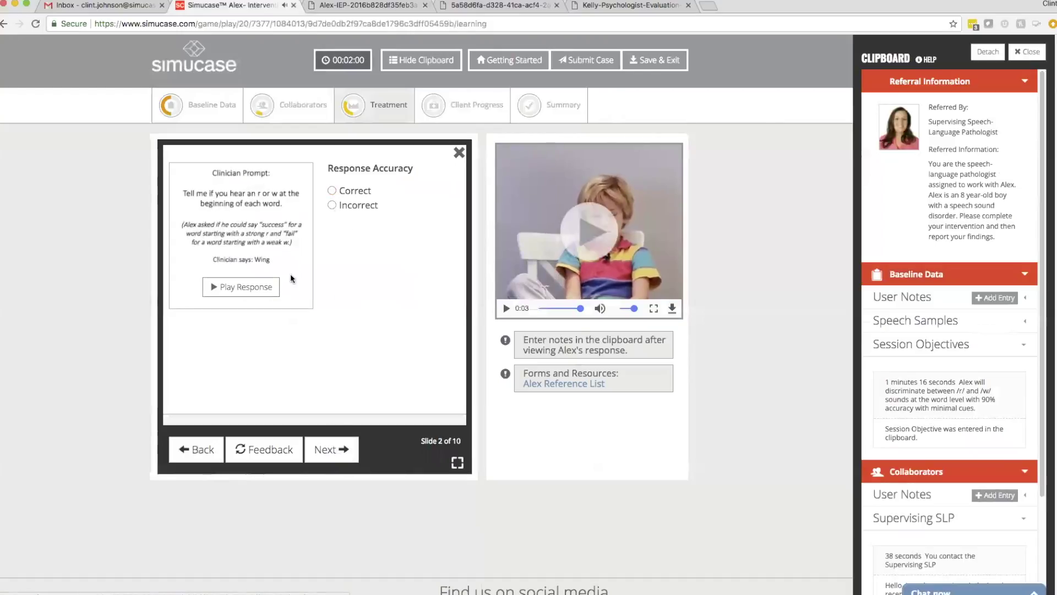
pyautogui.click(249, 287)
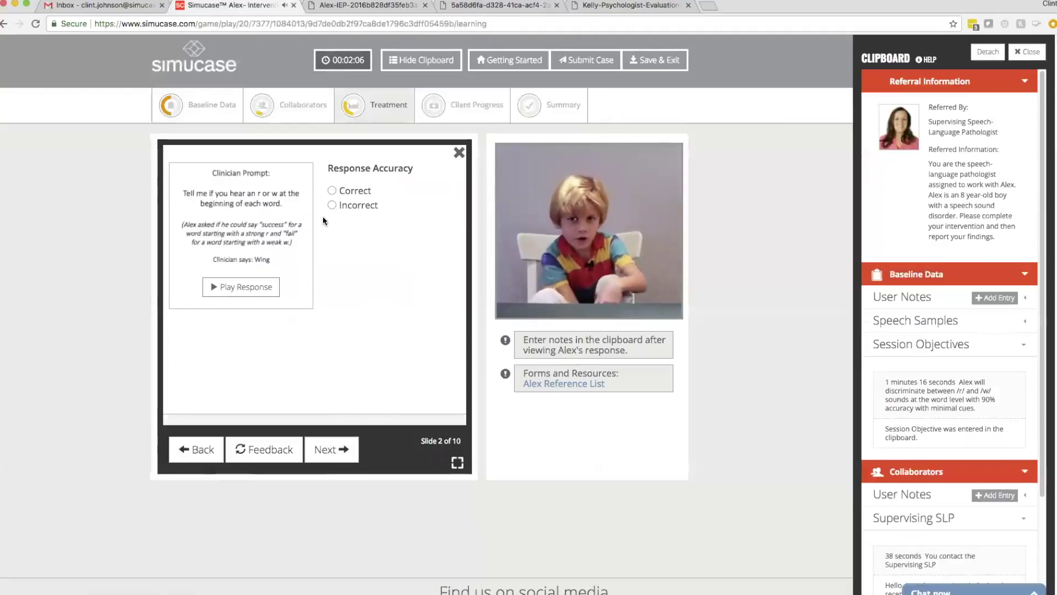
pyautogui.click(332, 190)
pyautogui.click(337, 450)
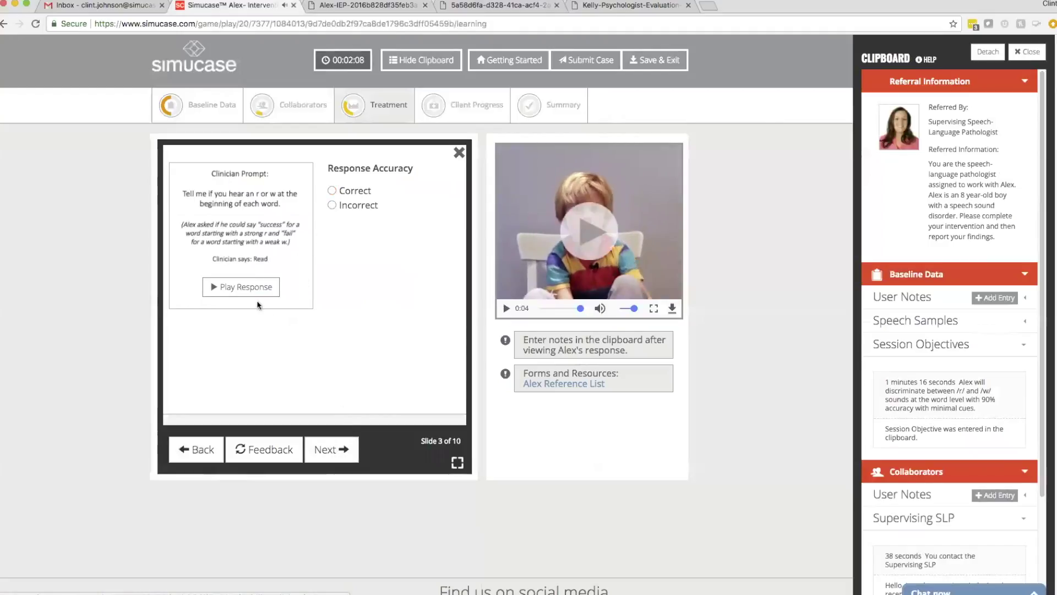
pyautogui.click(252, 287)
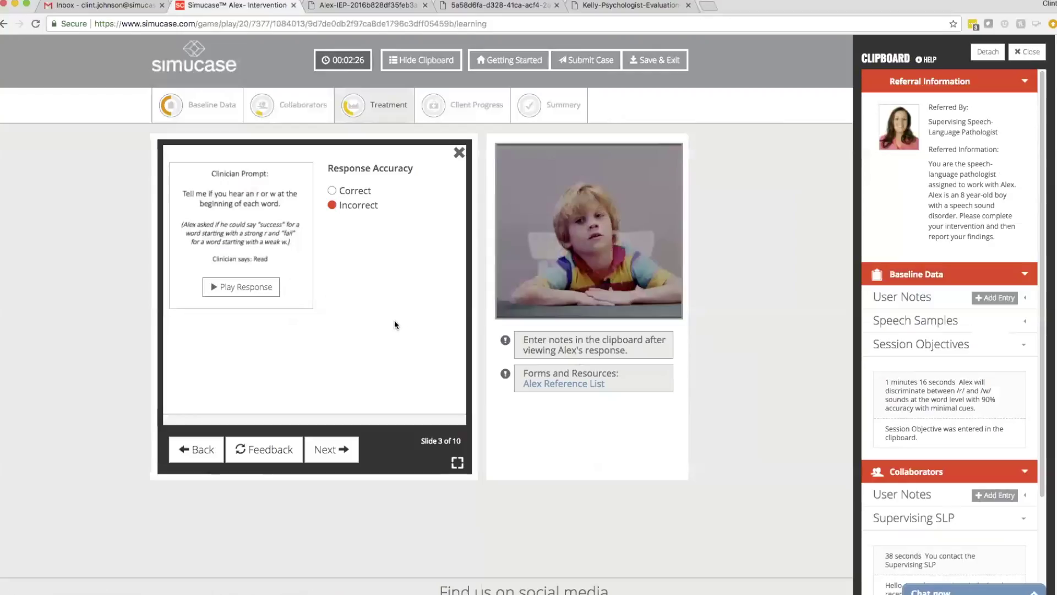
pyautogui.click(458, 153)
# Step: Record Objectives Not Met in the client progress and view the Auditory Discrimination accuracy options
pyautogui.click(454, 115)
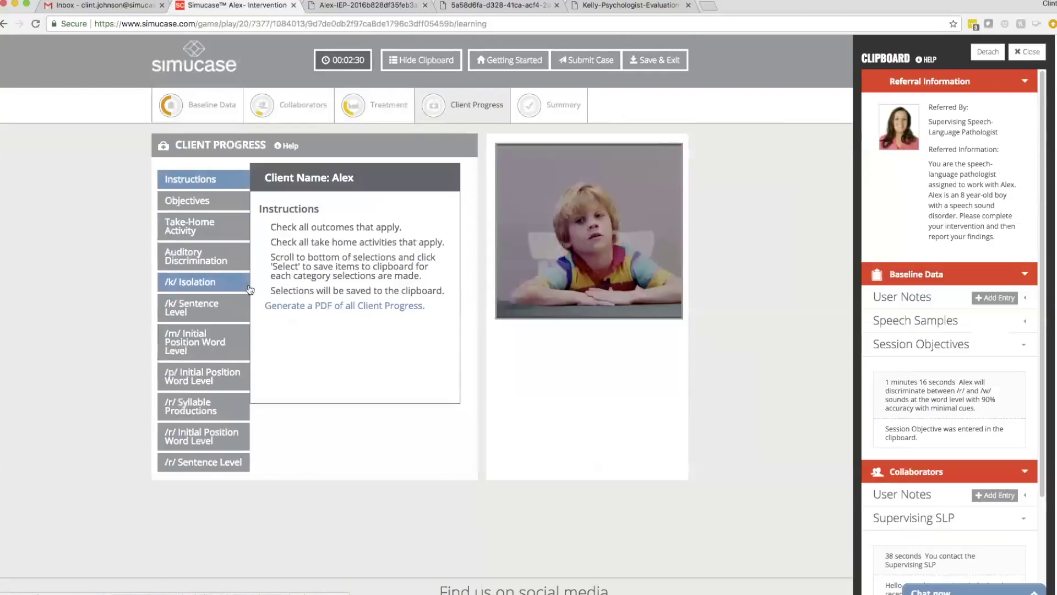
pyautogui.click(191, 205)
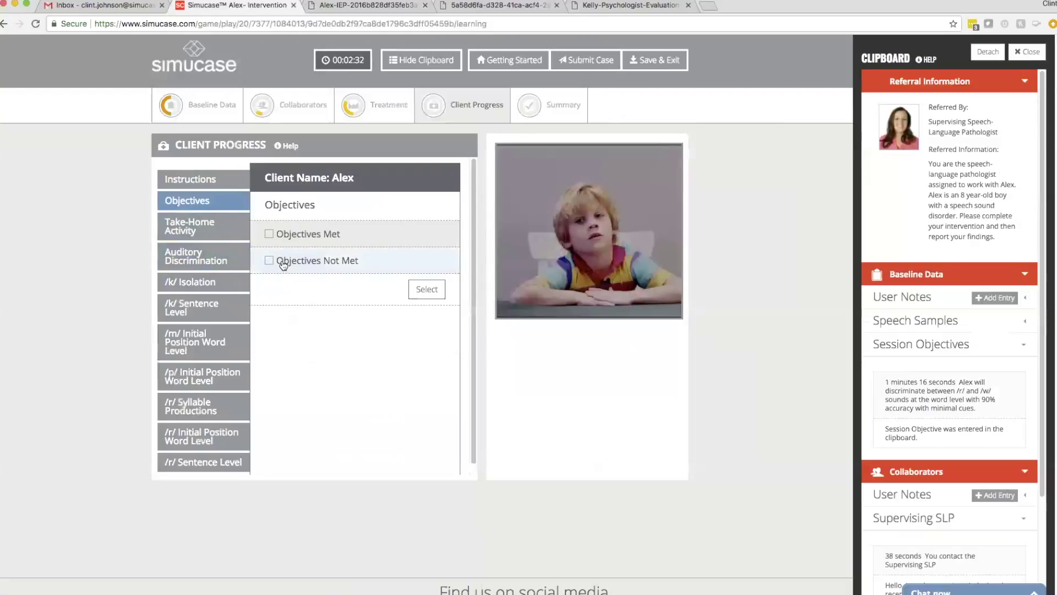
pyautogui.click(269, 261)
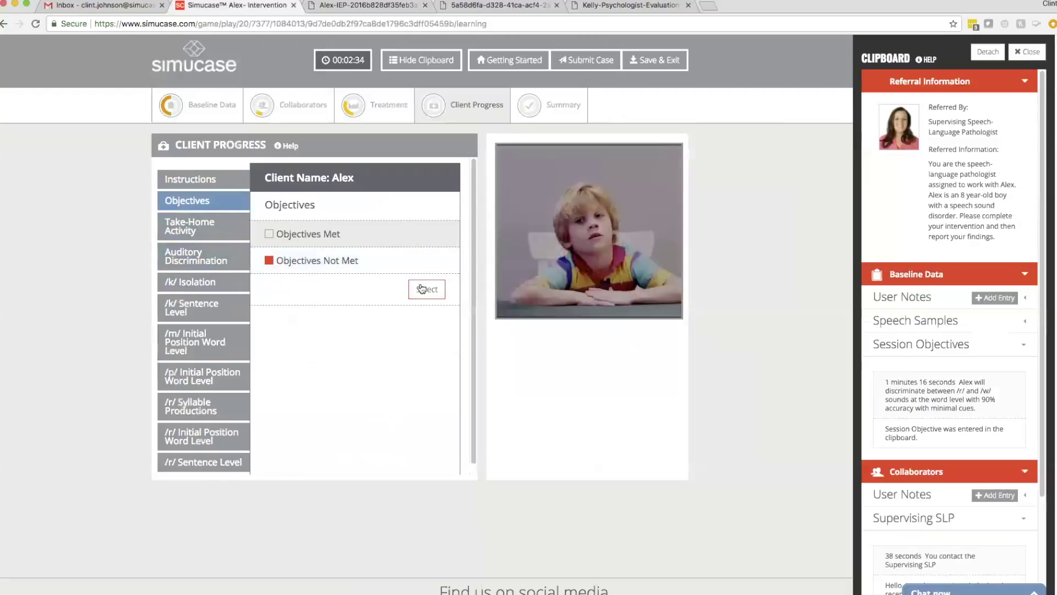
pyautogui.click(424, 288)
pyautogui.click(190, 257)
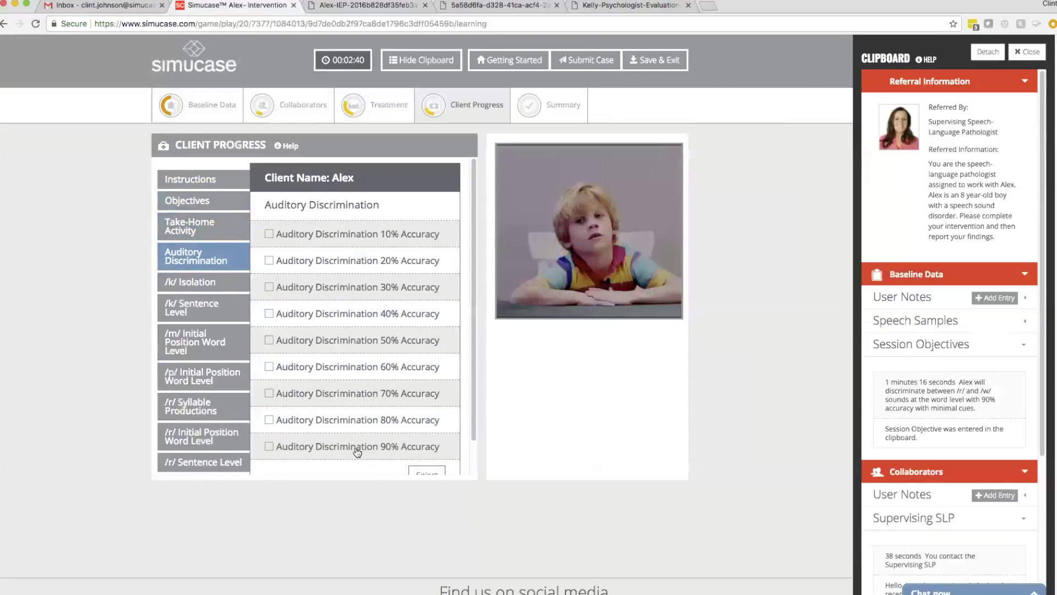
# Step: Review the summary statement choices and submit the intervention case
pyautogui.click(551, 105)
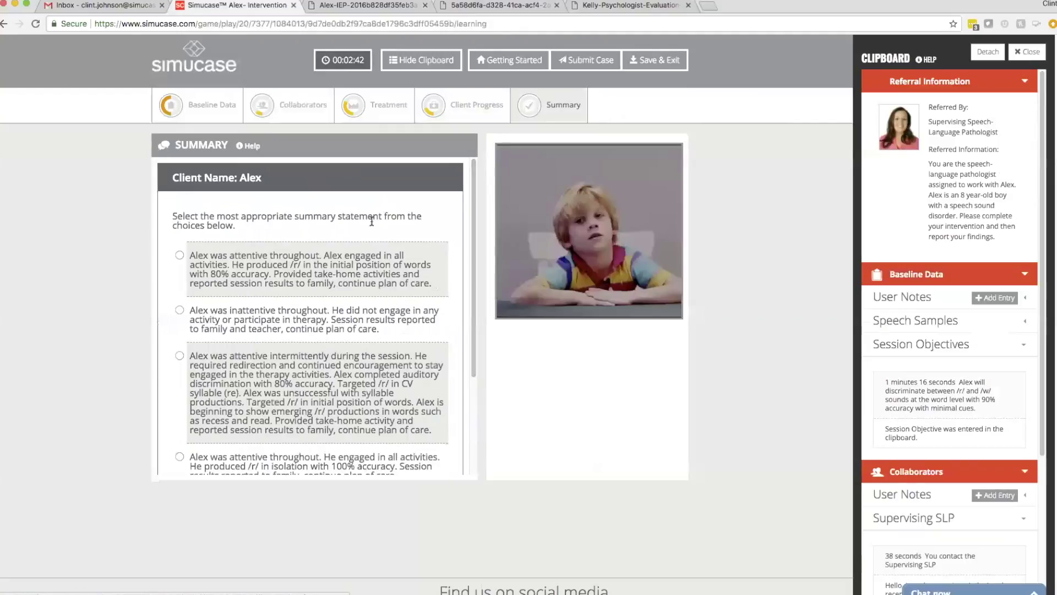
pyautogui.scroll(-3, 370, 397)
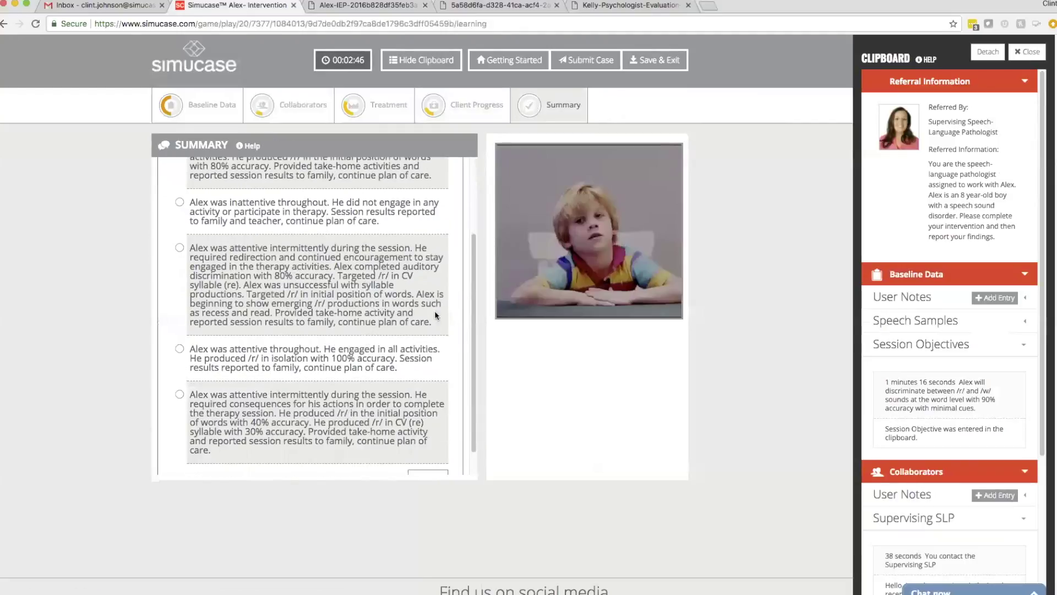
pyautogui.scroll(-1, 380, 432)
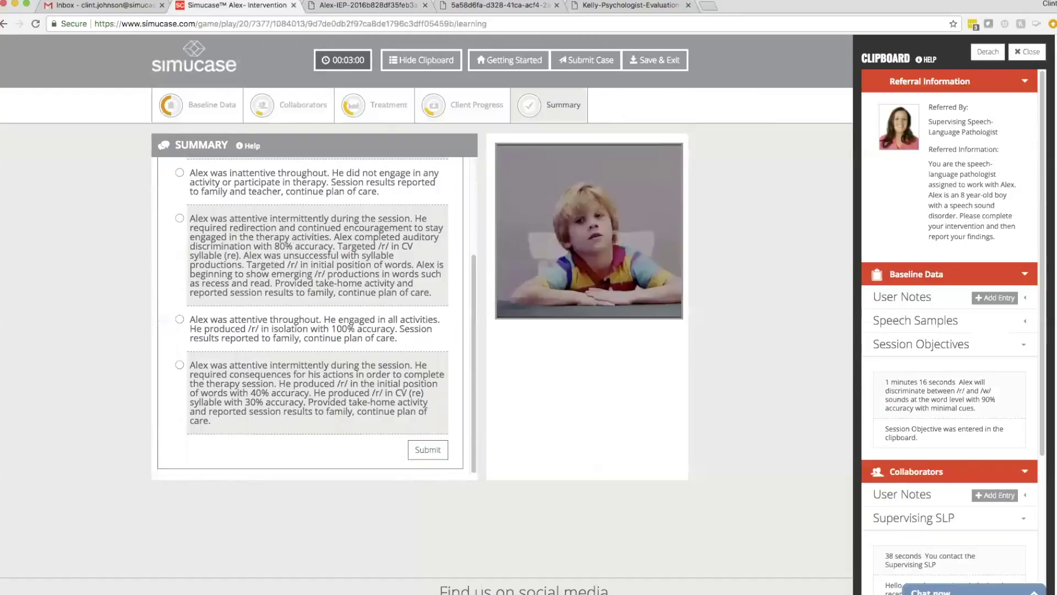
pyautogui.click(592, 60)
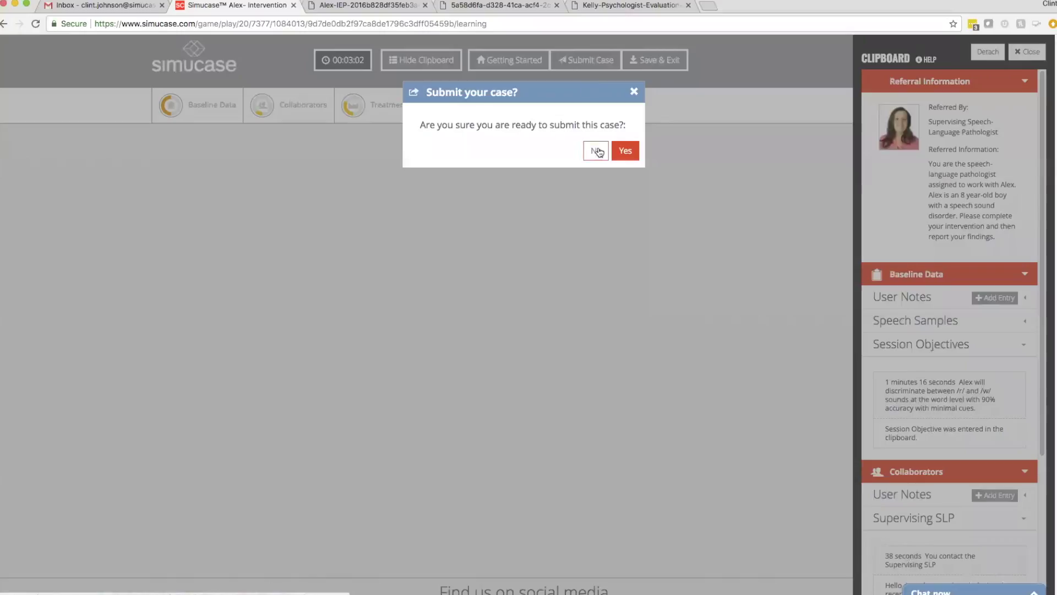
pyautogui.click(616, 150)
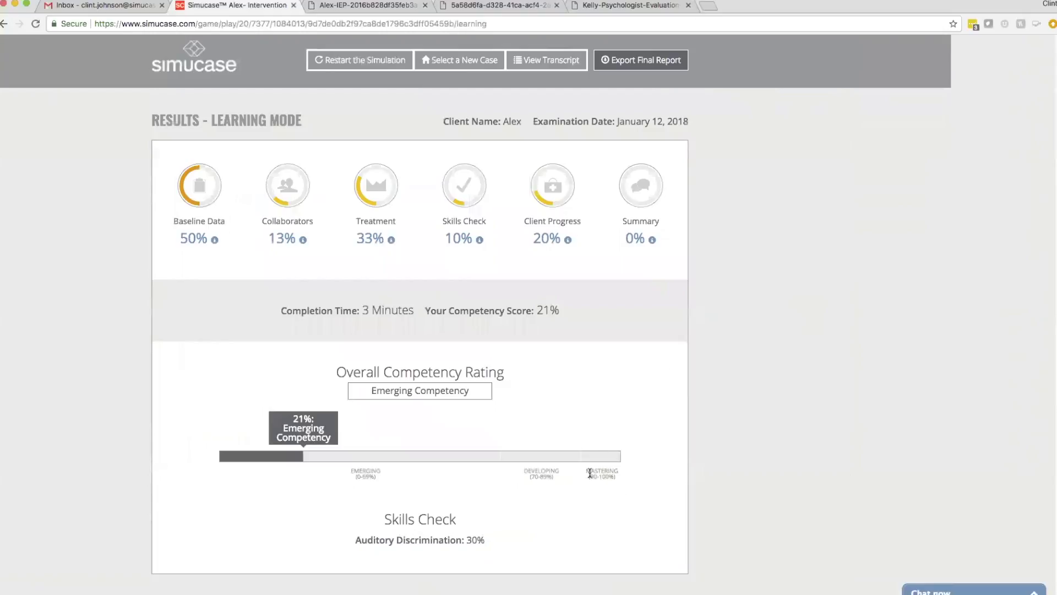
# Step: Export the final report, look through it to the last page, and return to the results
pyautogui.click(632, 64)
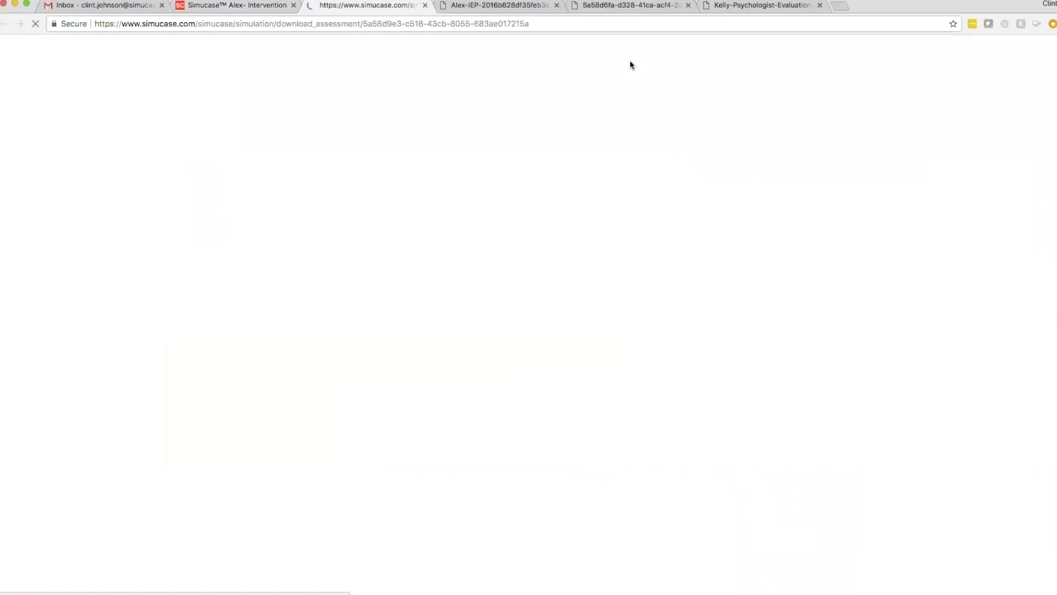
pyautogui.scroll(-10, 595, 437)
pyautogui.scroll(-15, 594, 438)
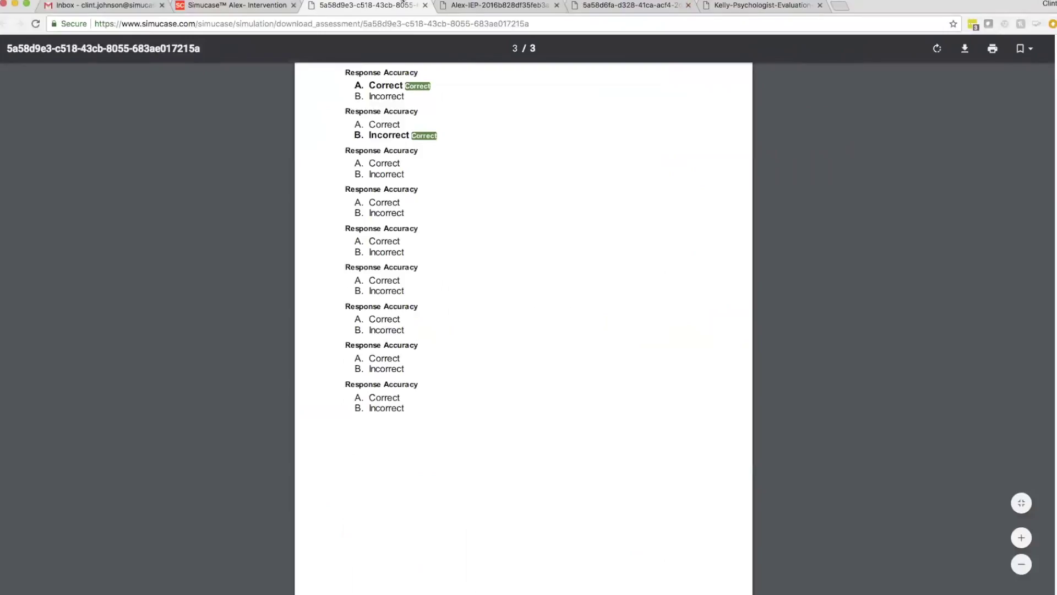
pyautogui.click(252, 8)
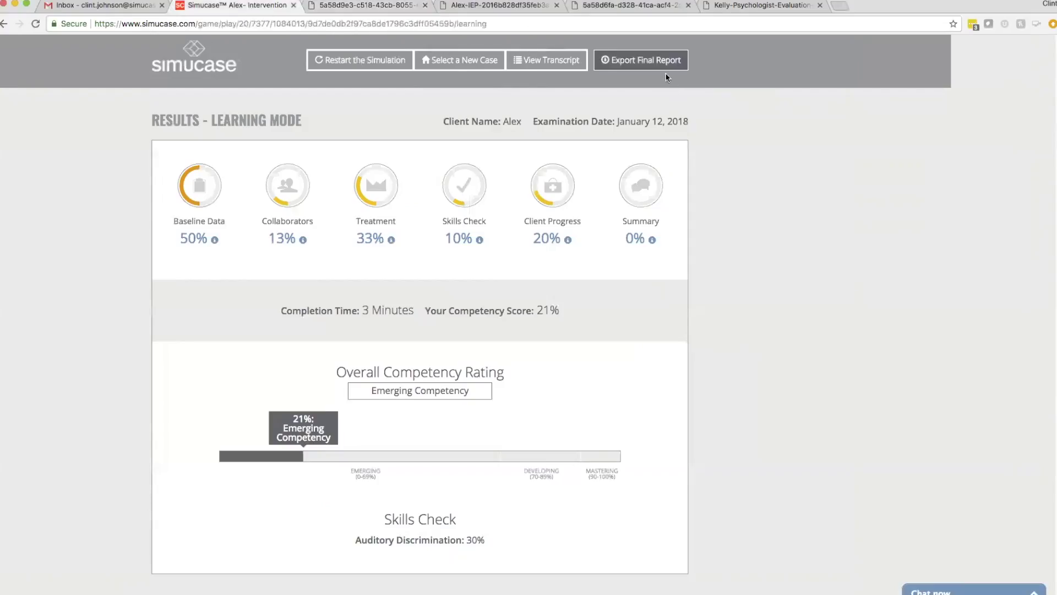
# Step: Restart the EVT-2 Part Task Trainer case of the 6-year-old girl in Learning Mode and start it with the clipboard shown
pyautogui.click(465, 65)
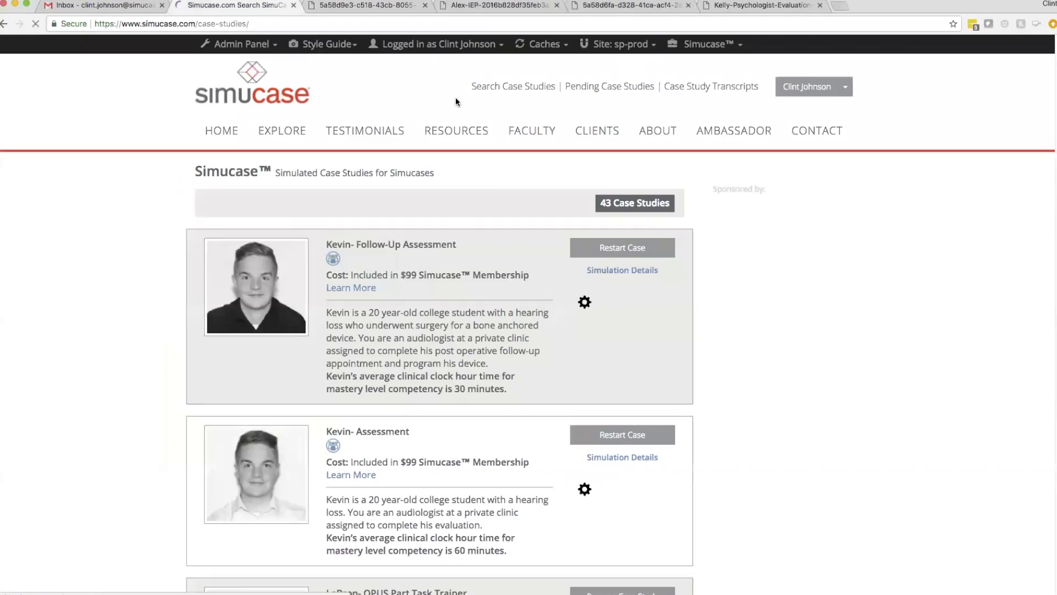
pyautogui.scroll(-20, 496, 321)
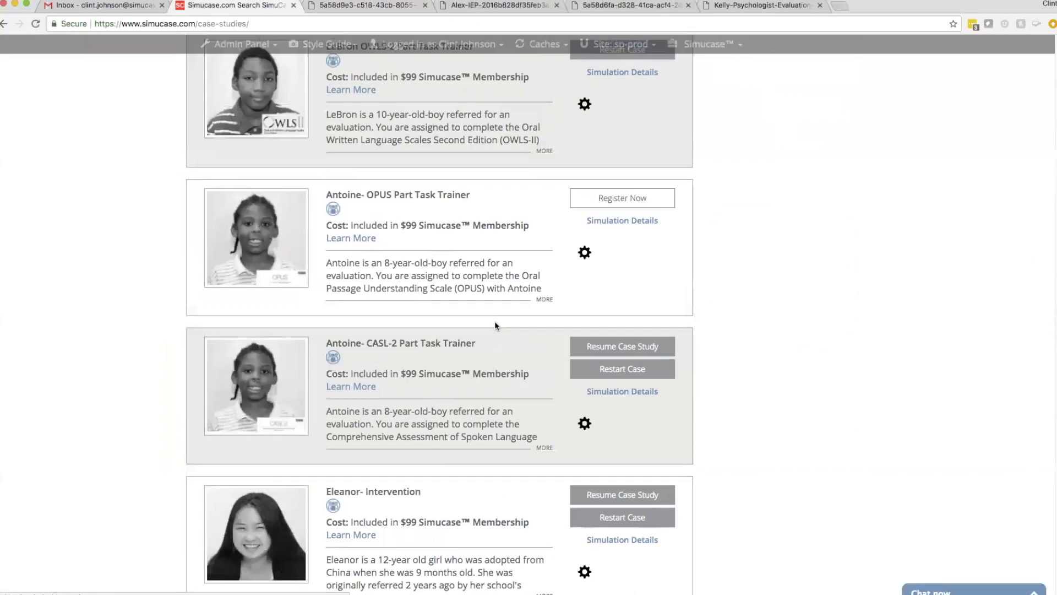
pyautogui.scroll(-15, 496, 327)
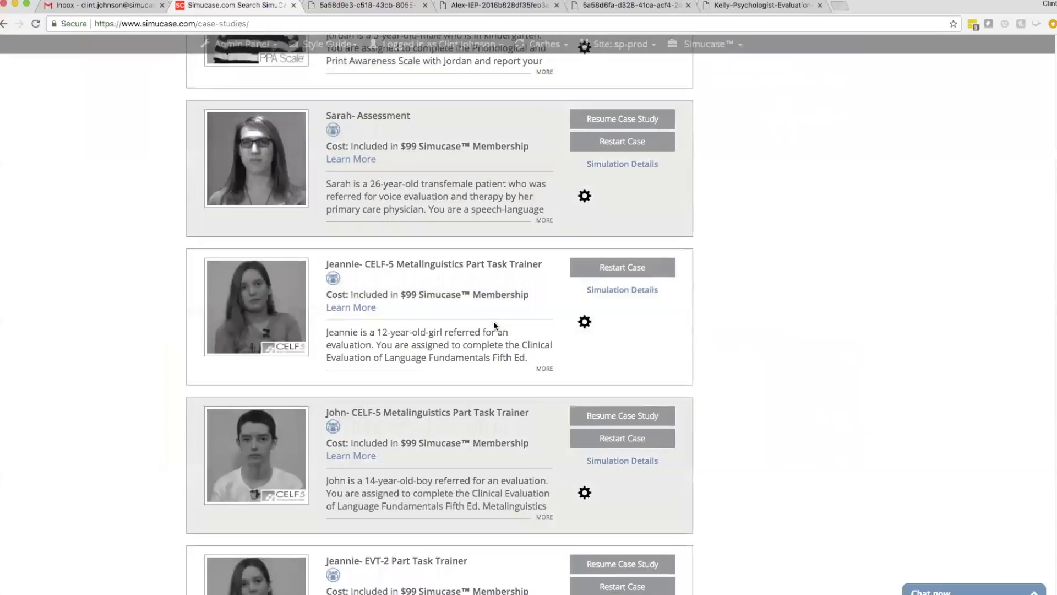
pyautogui.scroll(-3, 494, 325)
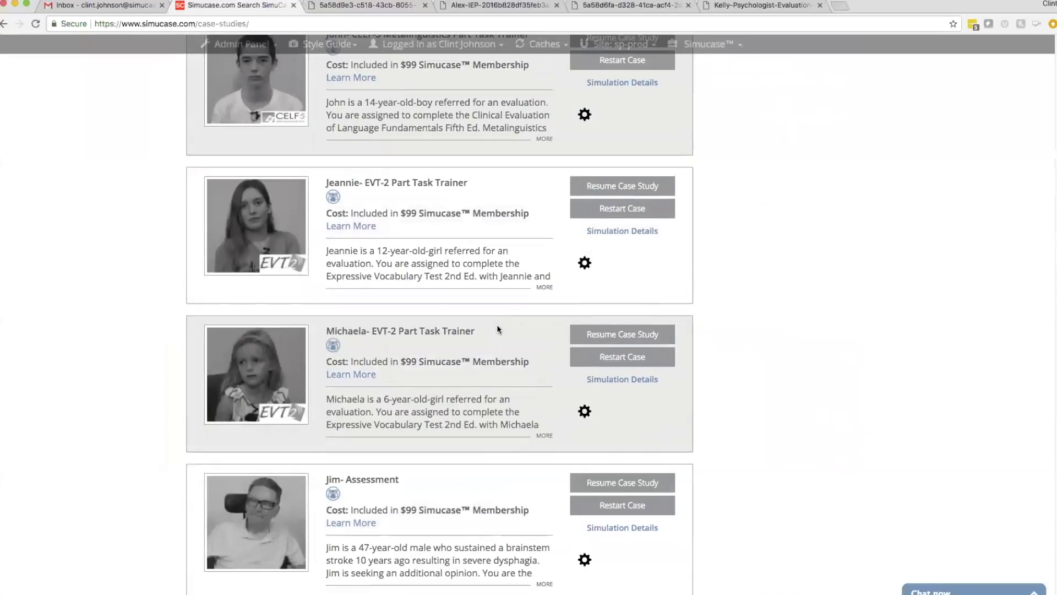
pyautogui.click(610, 357)
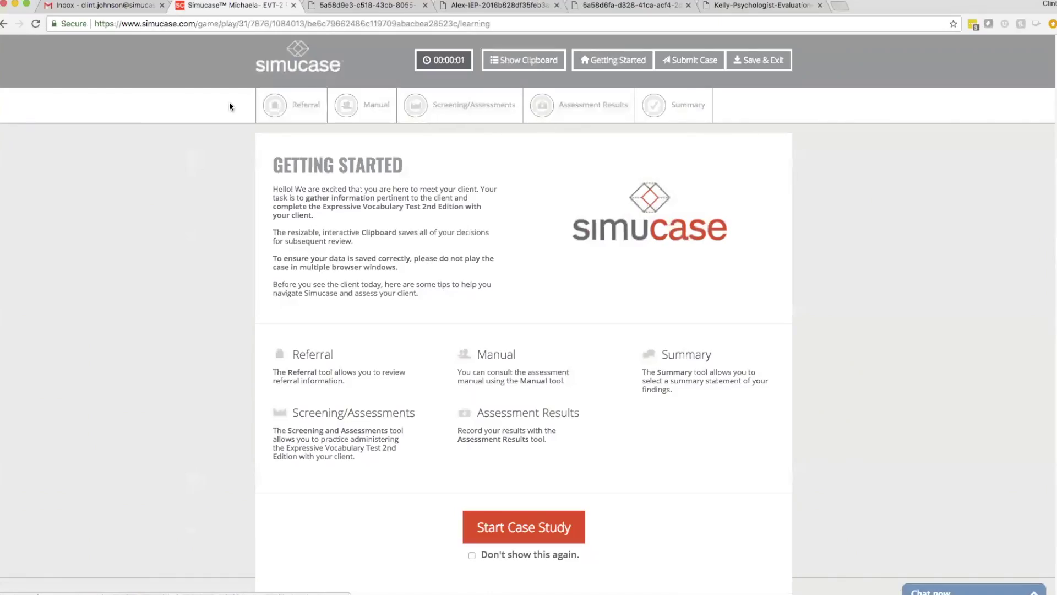
pyautogui.click(529, 59)
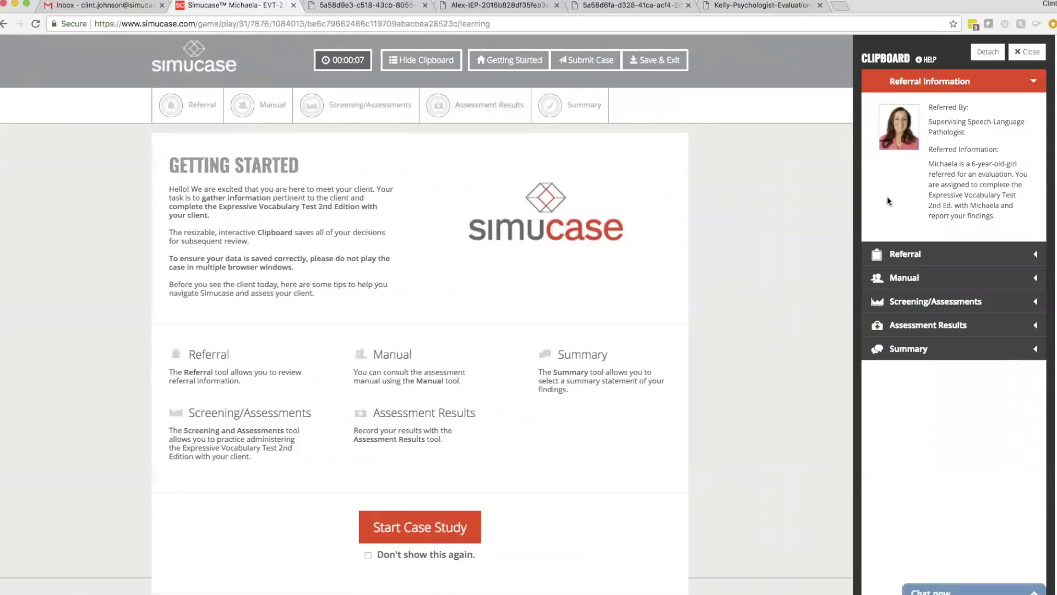
pyautogui.click(437, 531)
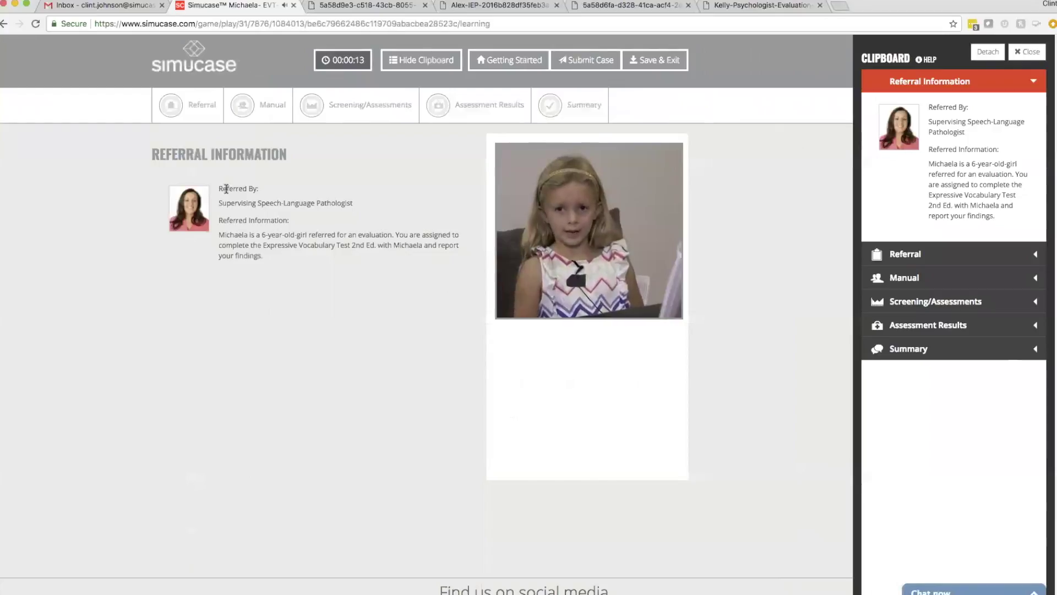
# Step: Review the referral questions and consult the EVT-2 Manual, looking through the manual file attached in the clipboard
pyautogui.click(161, 110)
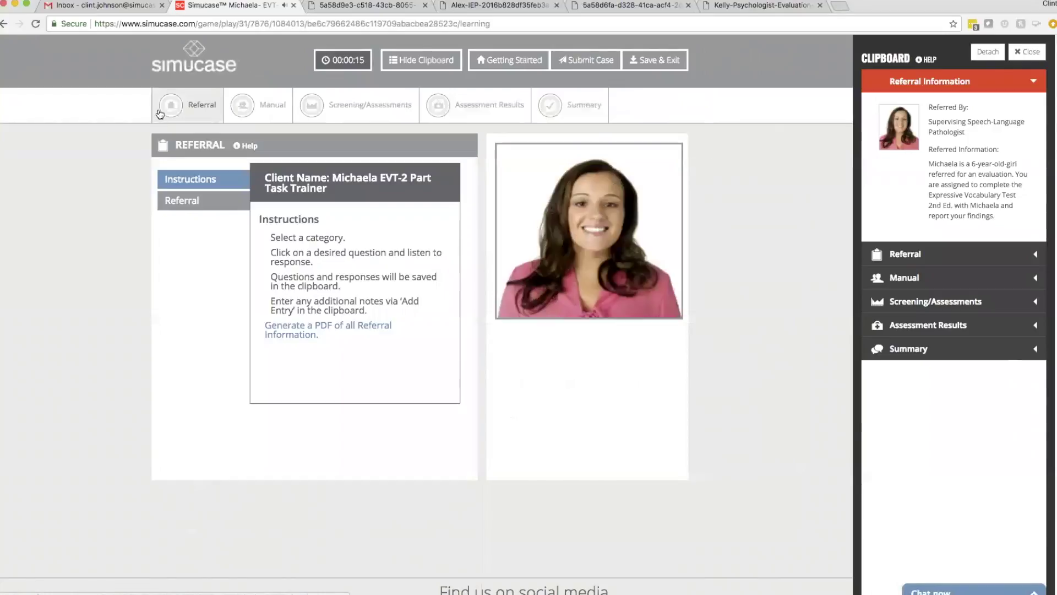
pyautogui.click(169, 202)
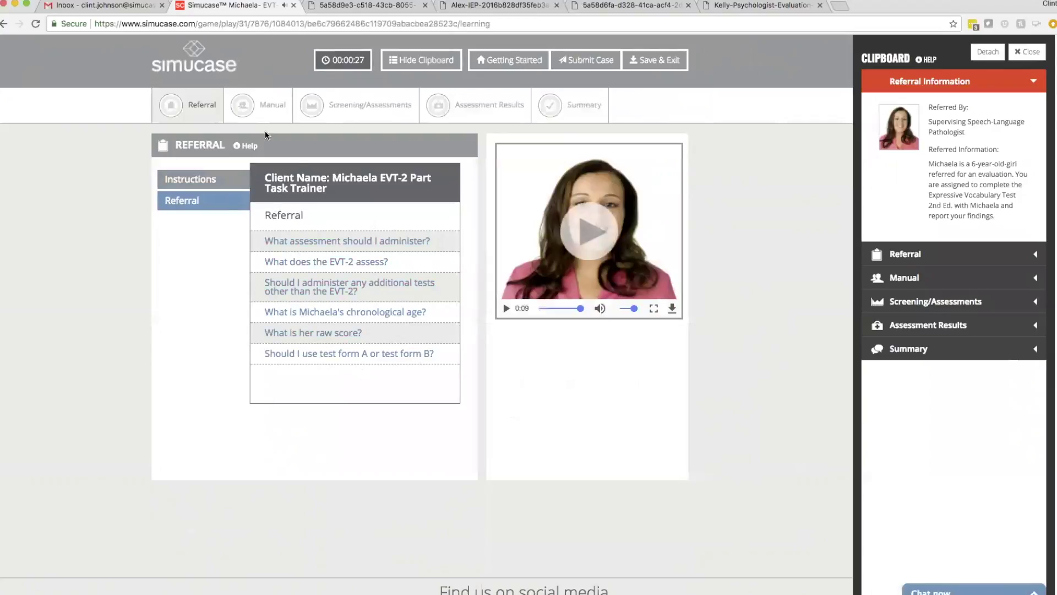
pyautogui.click(259, 104)
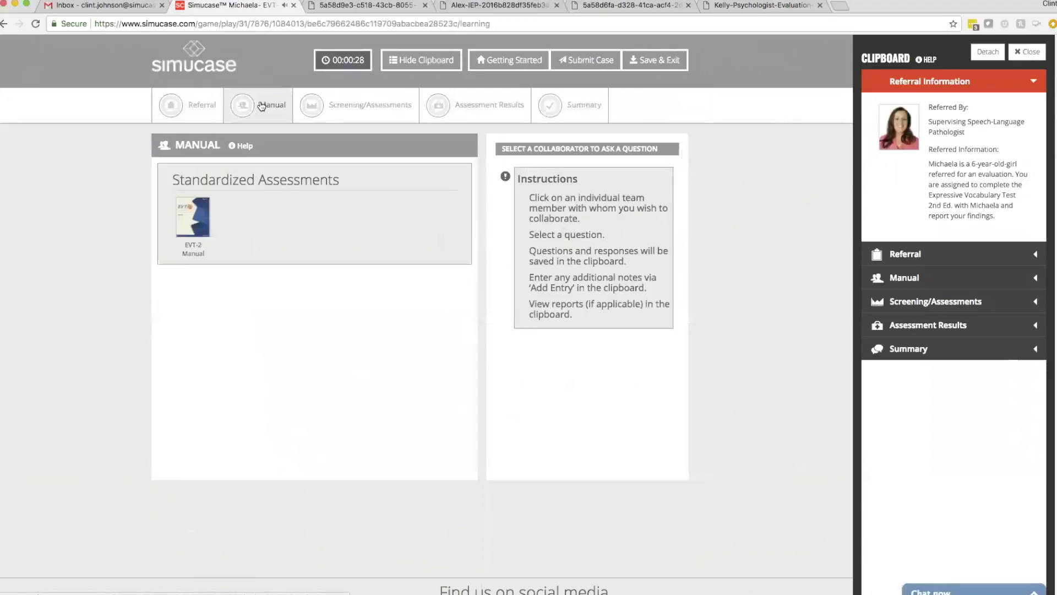
pyautogui.click(182, 224)
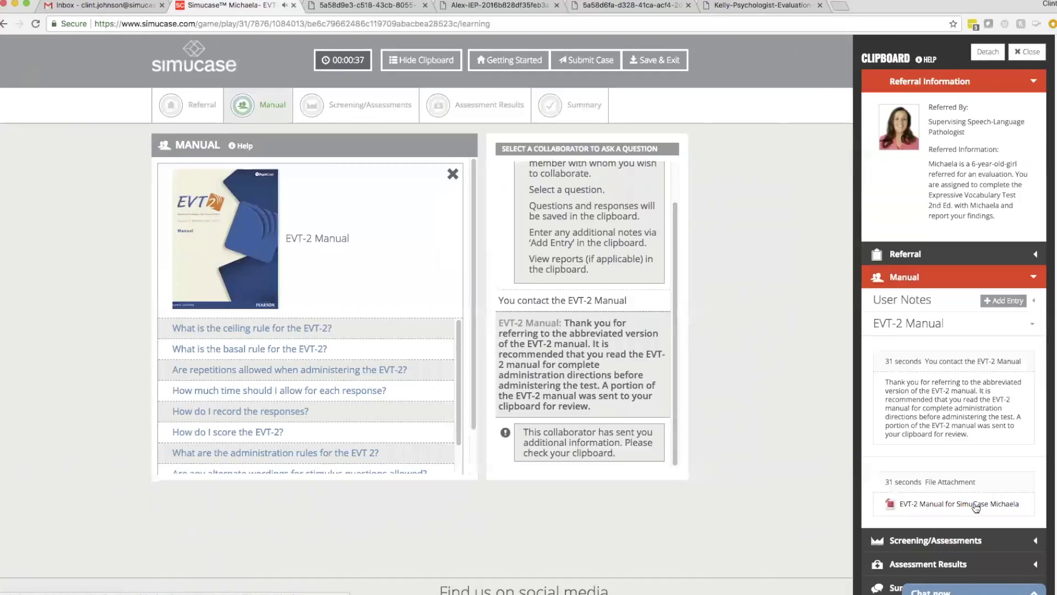
pyautogui.click(975, 507)
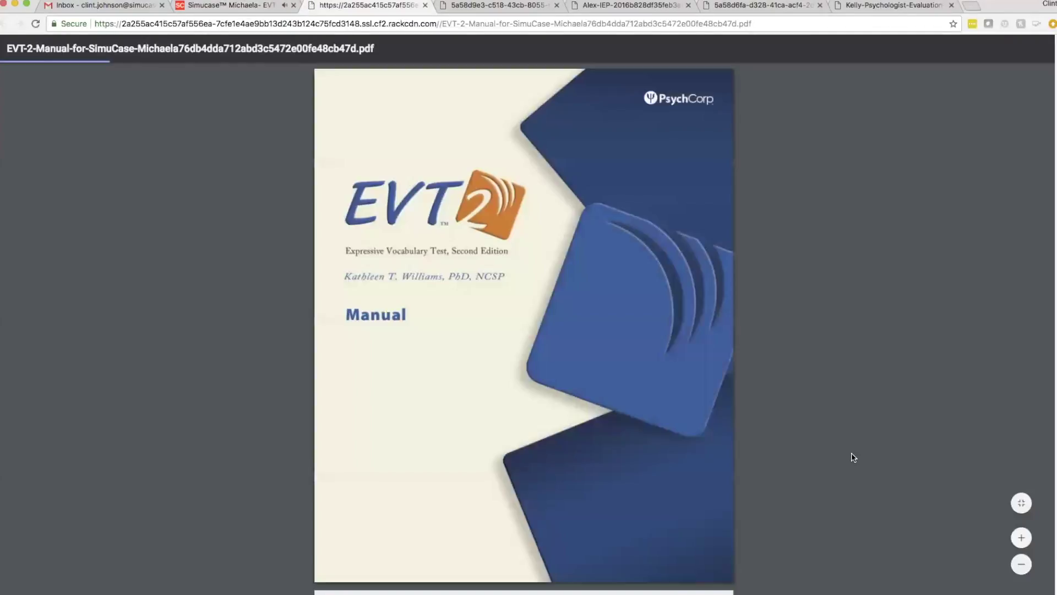
pyautogui.scroll(-15, 600, 372)
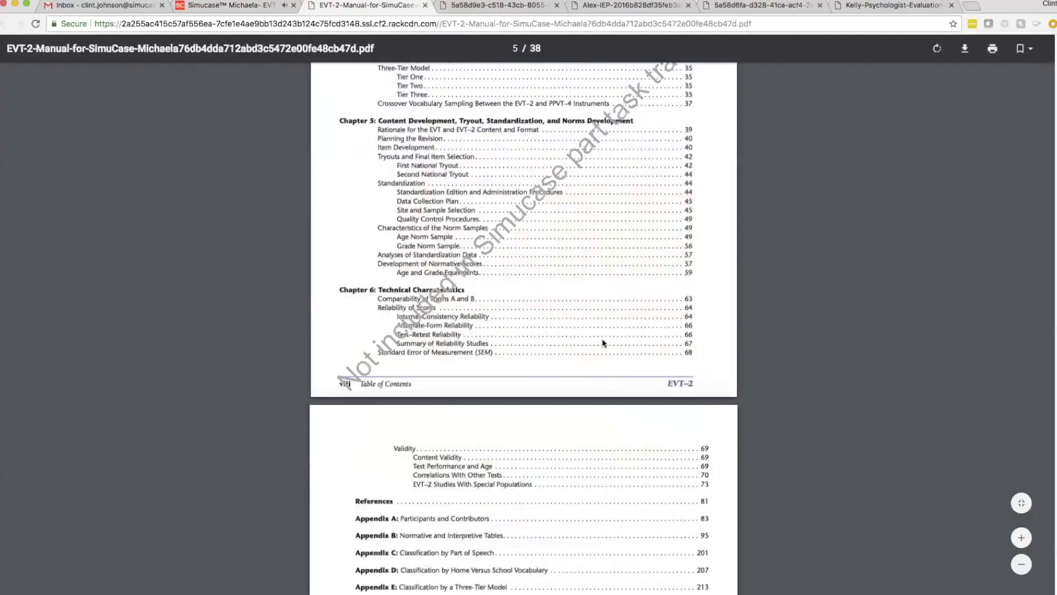
pyautogui.click(209, 7)
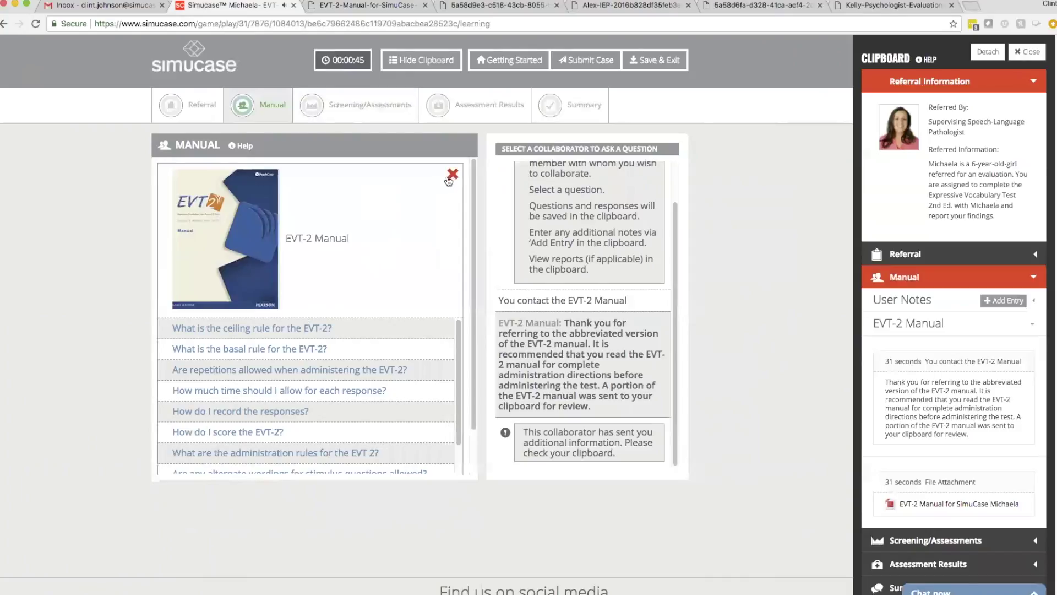
pyautogui.click(453, 174)
# Step: Open the Expressive Vocabulary Test 2nd Ed. Start Ages 5-6 assessment, view its EVT-2 Response Form B, and return to the case
pyautogui.click(361, 109)
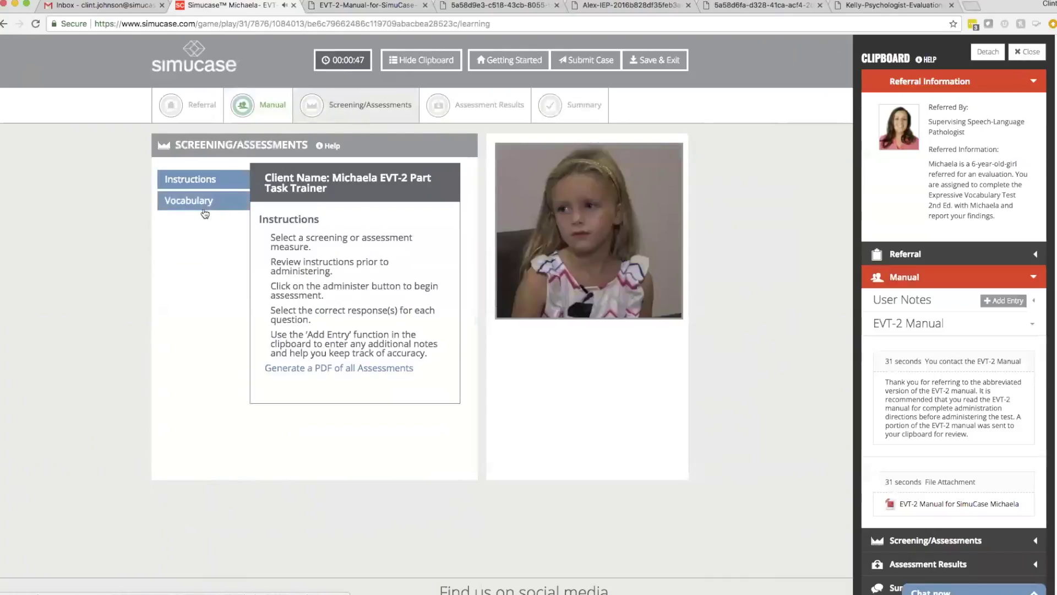
pyautogui.click(202, 205)
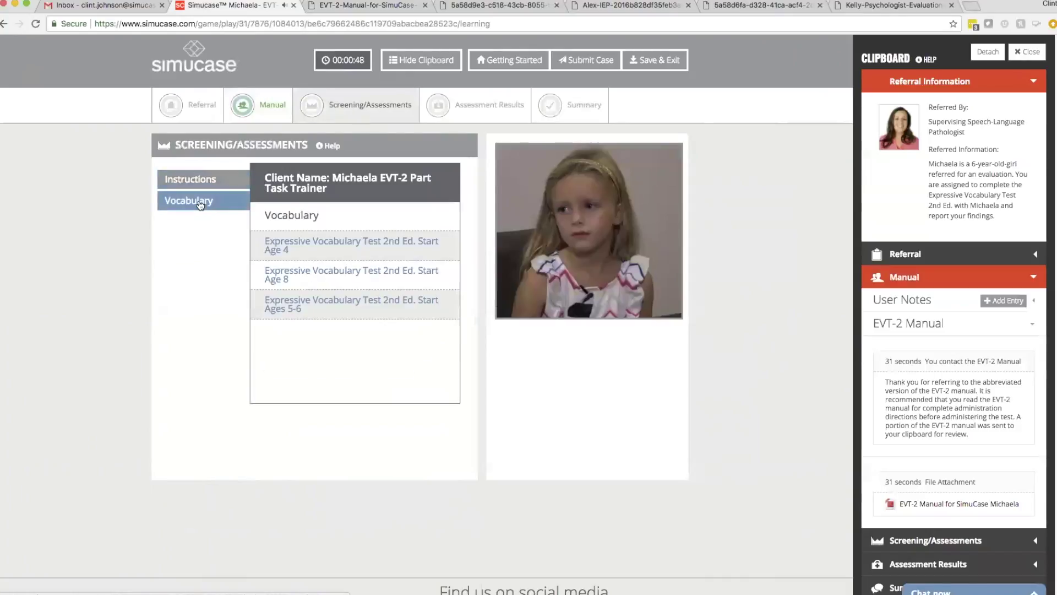
pyautogui.click(382, 309)
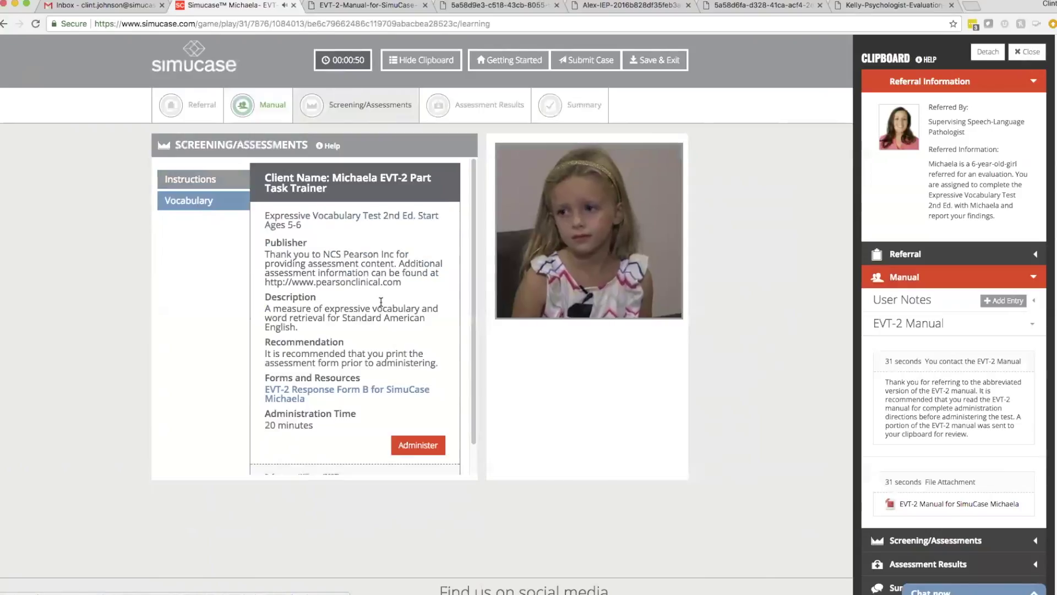
pyautogui.click(335, 394)
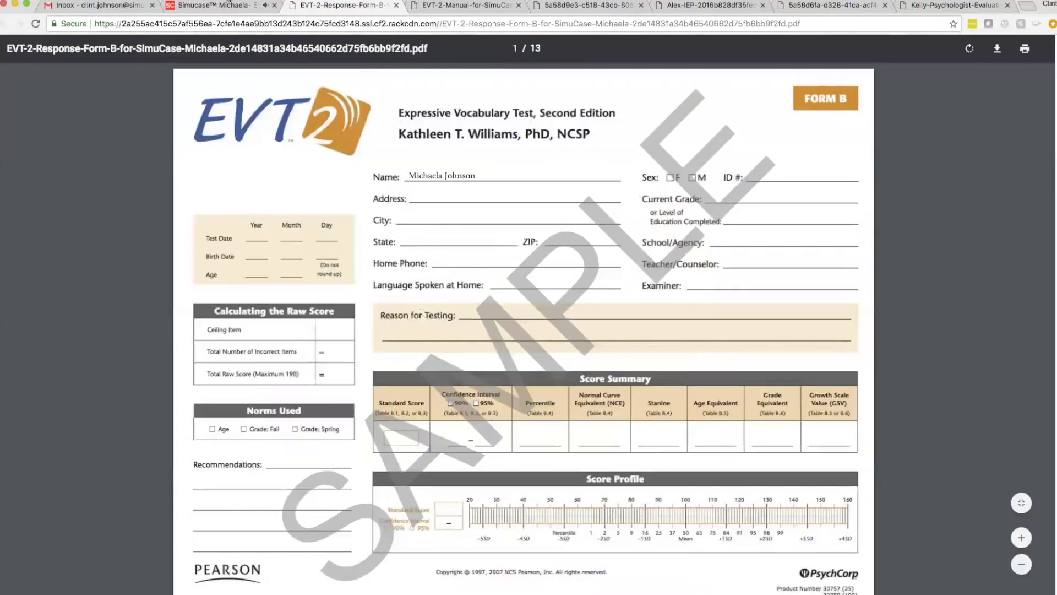
pyautogui.click(229, 3)
# Step: Start administering the EVT-2 and advance through the instruction slides to Example Item 1
pyautogui.click(415, 444)
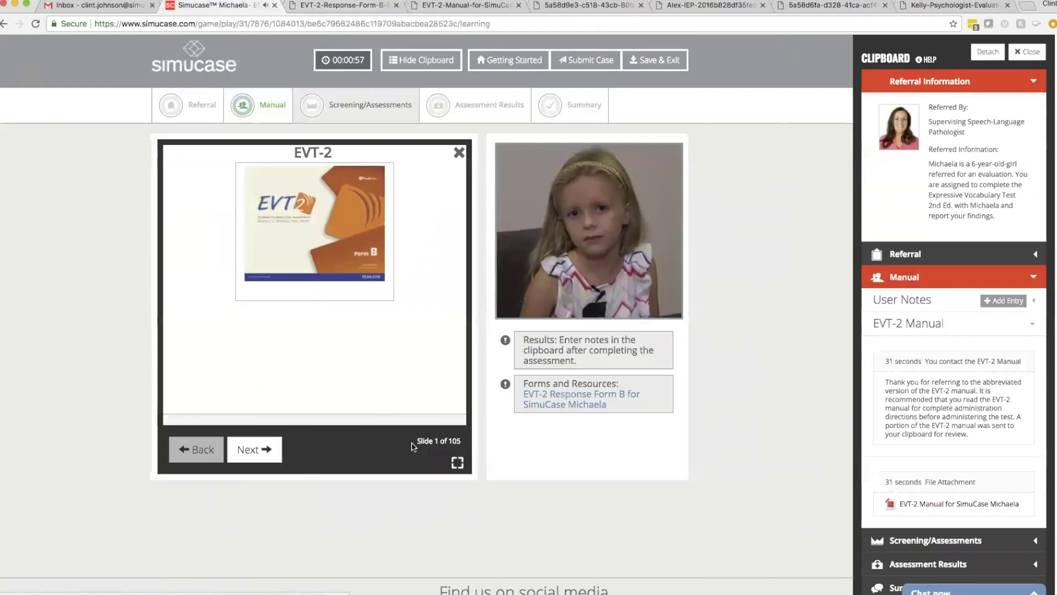
pyautogui.click(255, 449)
pyautogui.click(267, 452)
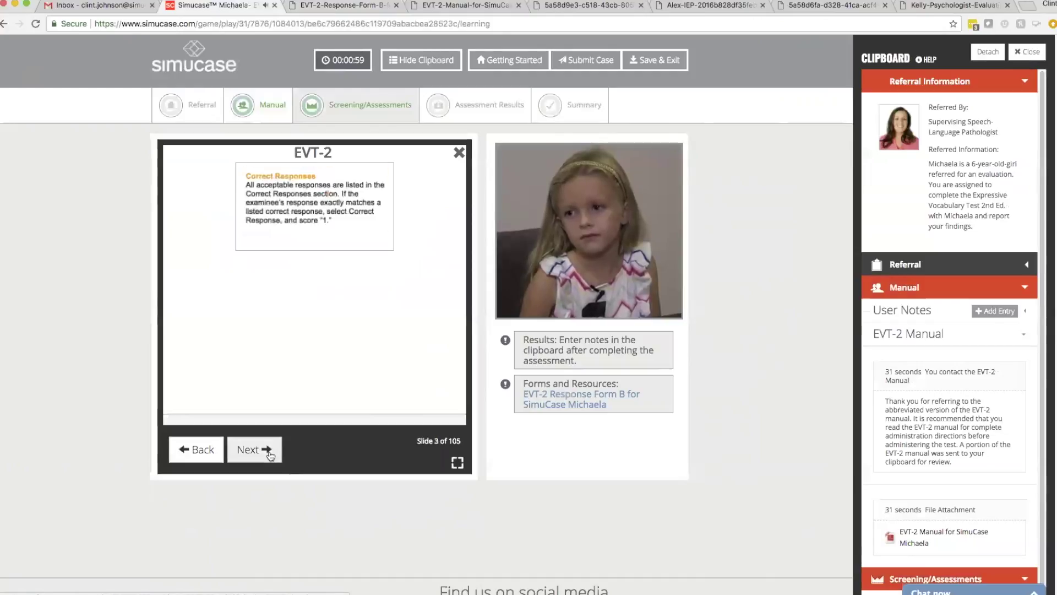
pyautogui.click(270, 455)
pyautogui.click(270, 455)
pyautogui.click(269, 455)
pyautogui.click(270, 455)
pyautogui.click(270, 455)
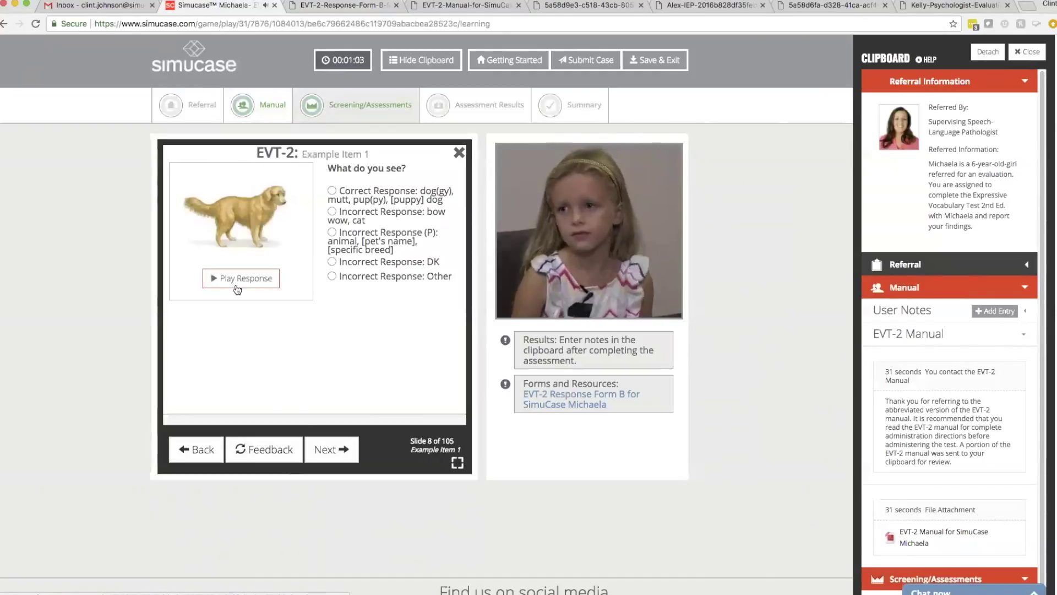
# Step: Play the girl's response to Example Item 1, score it as the correct dog response, and continue to the following slide
pyautogui.click(249, 279)
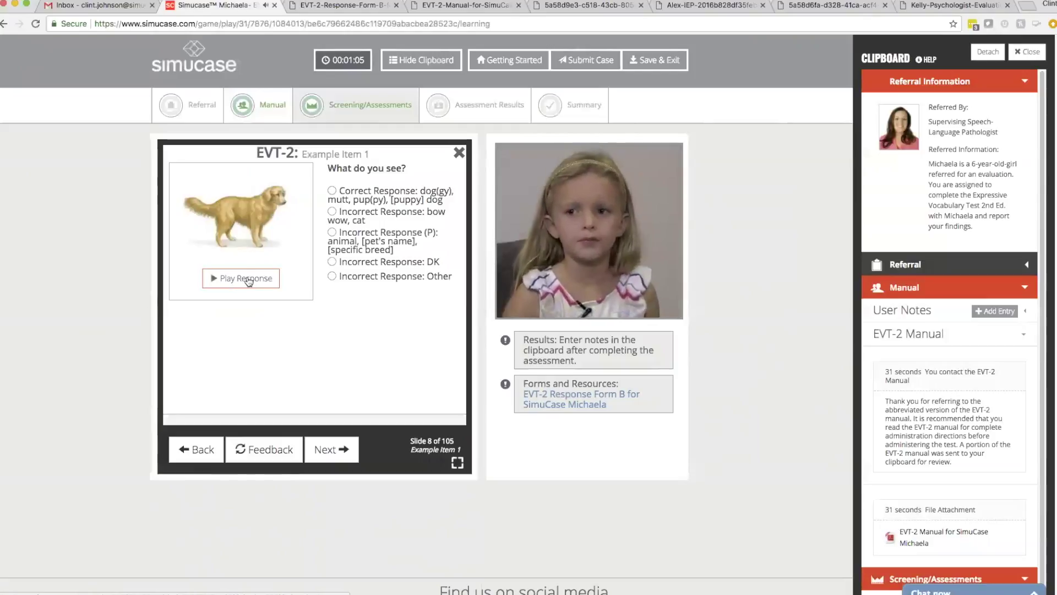
pyautogui.click(231, 279)
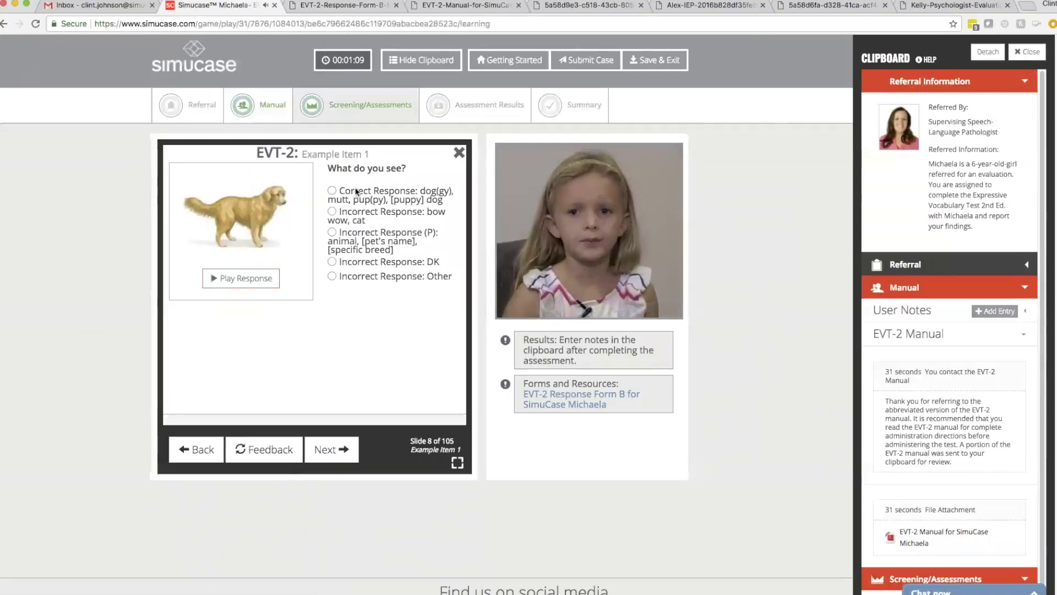
pyautogui.click(332, 191)
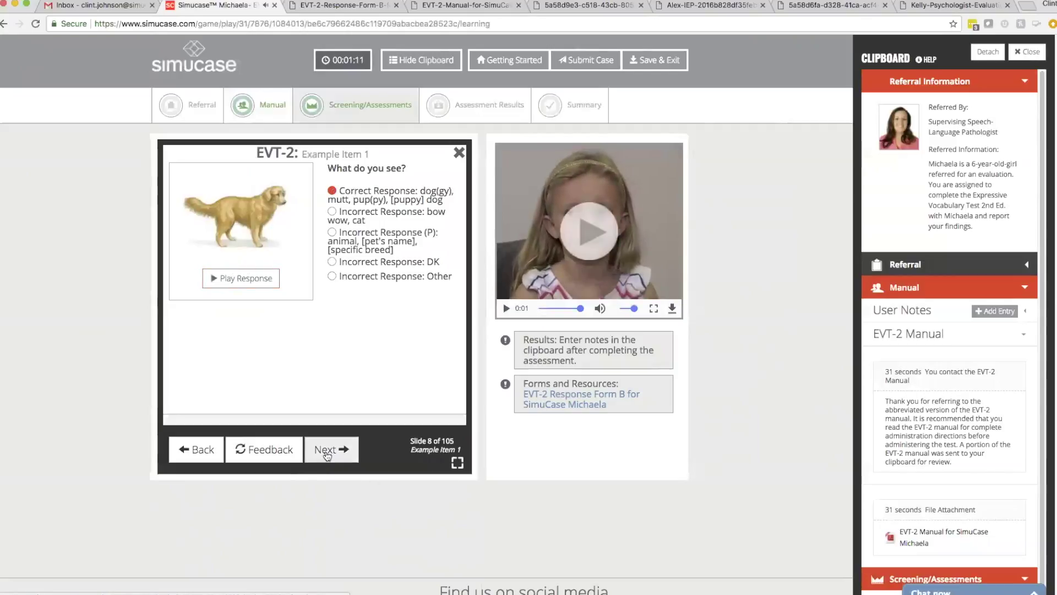
pyautogui.click(328, 452)
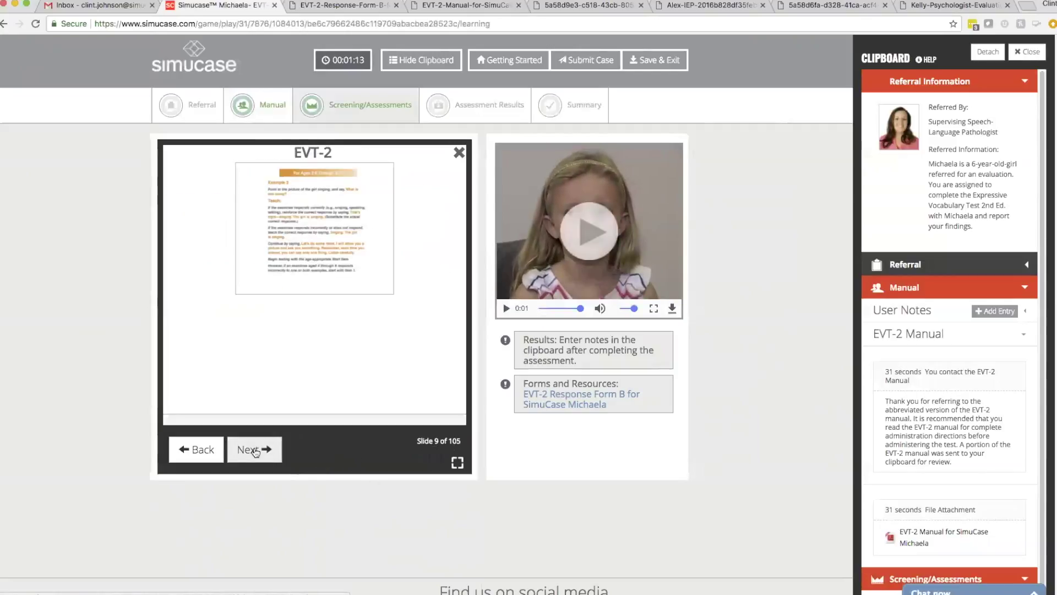
# Step: Play the response to Example Item 2, score it as the correct singing response, and continue past the start-item table to Item 31
pyautogui.click(255, 450)
pyautogui.click(251, 297)
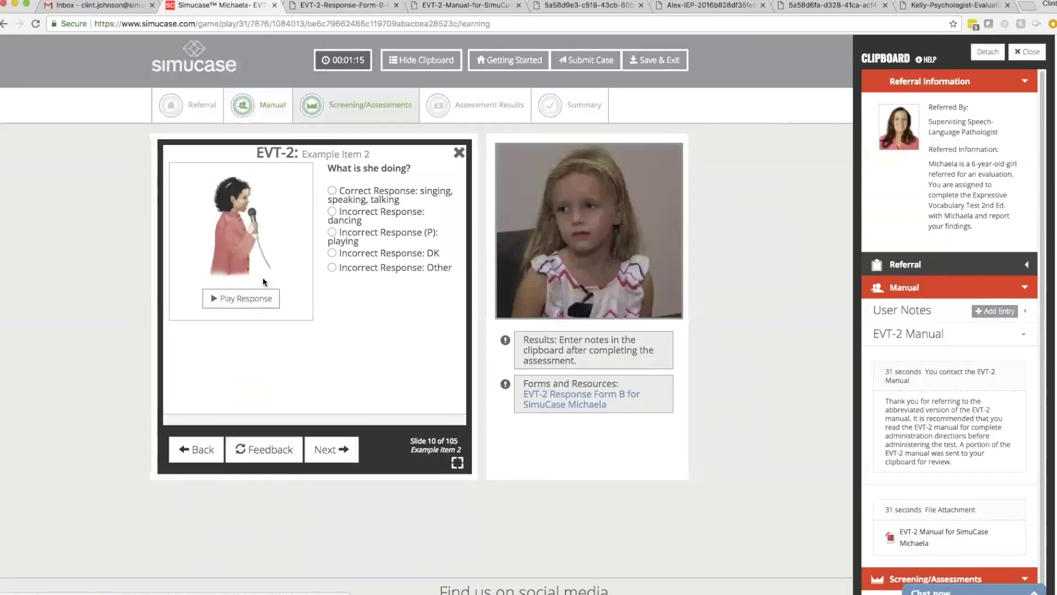
pyautogui.click(334, 193)
pyautogui.click(342, 454)
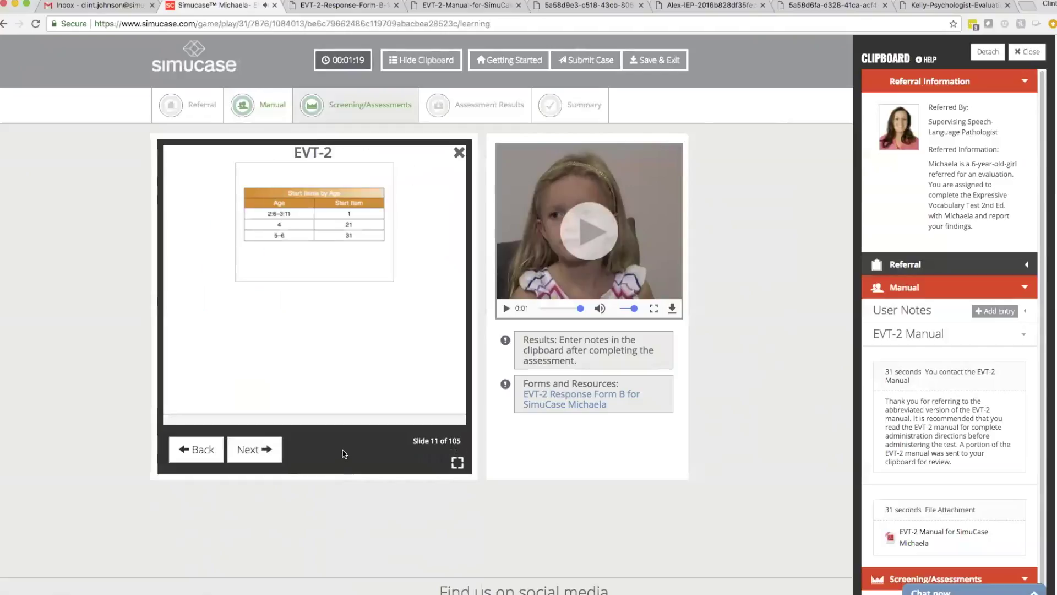
pyautogui.click(265, 451)
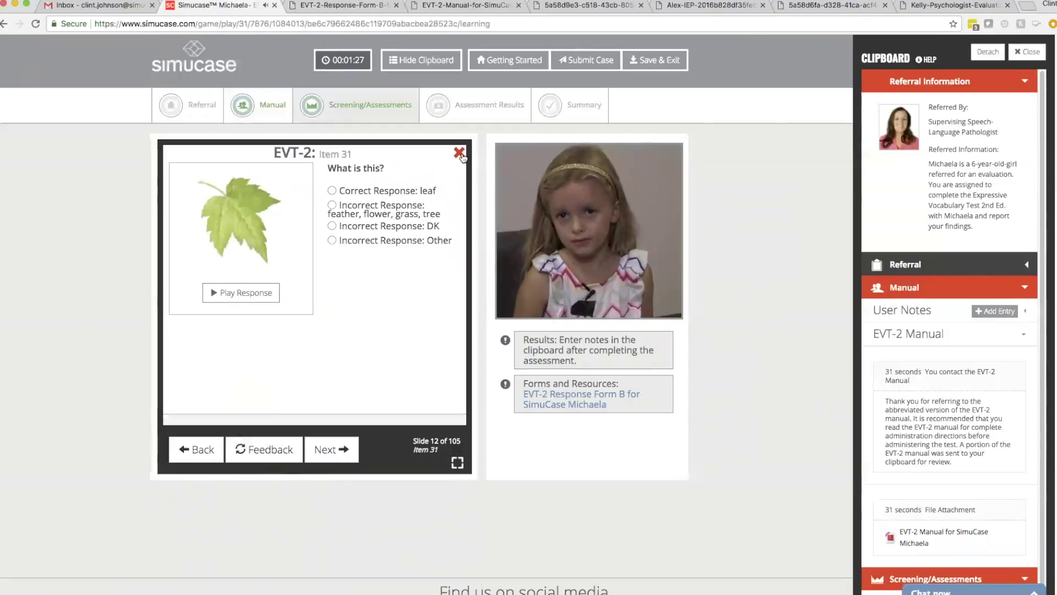
# Step: Exit the EVT-2 administration at Item 31 and review the score categories in the assessment results section
pyautogui.click(459, 153)
pyautogui.click(470, 117)
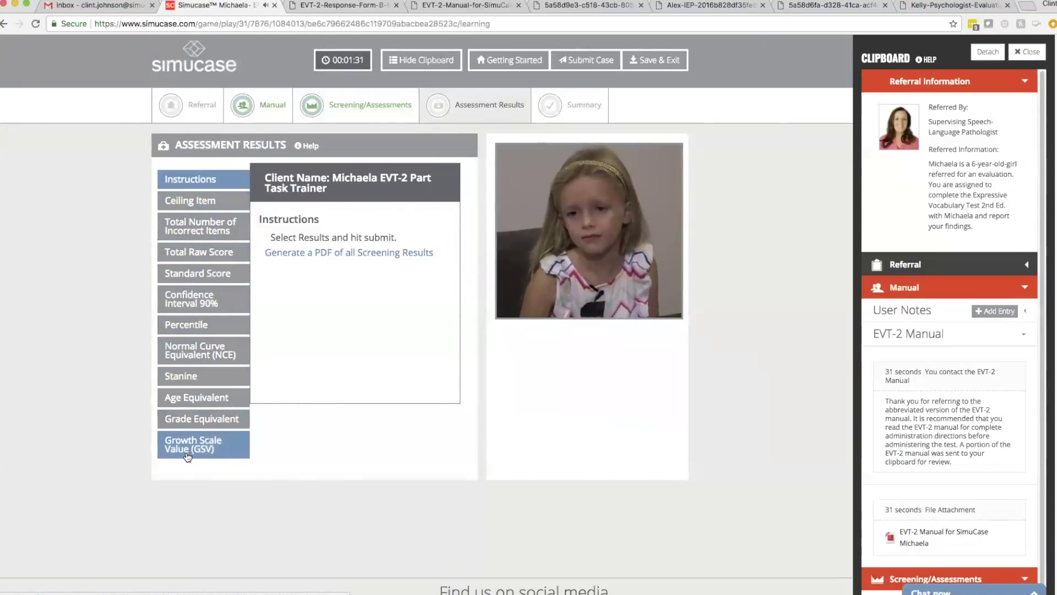
# Step: Review the EVT-2 summary statement choices without selecting one and submit the part task trainer case
pyautogui.click(553, 106)
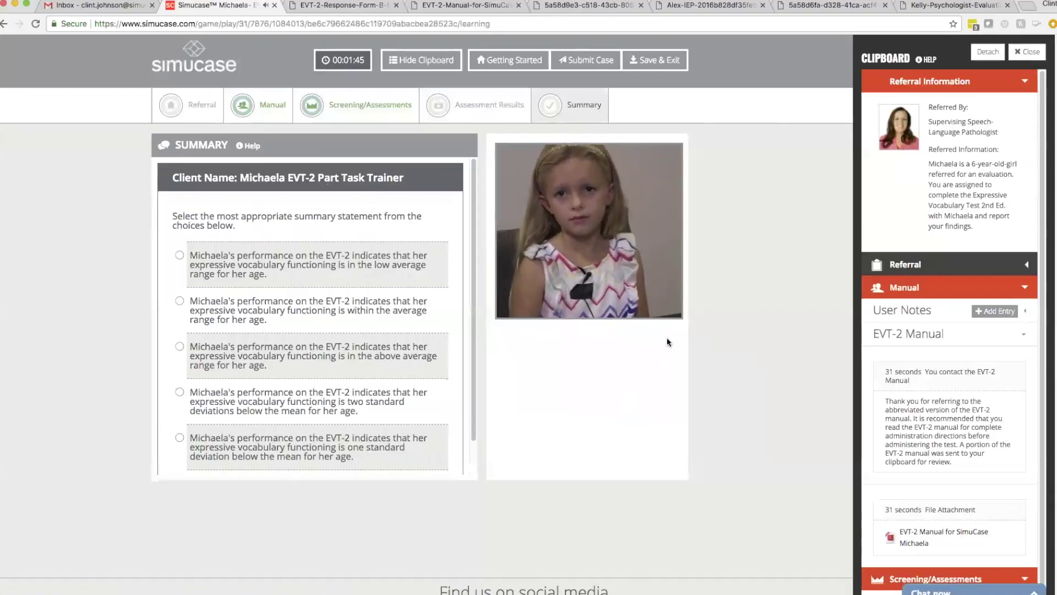
pyautogui.click(600, 60)
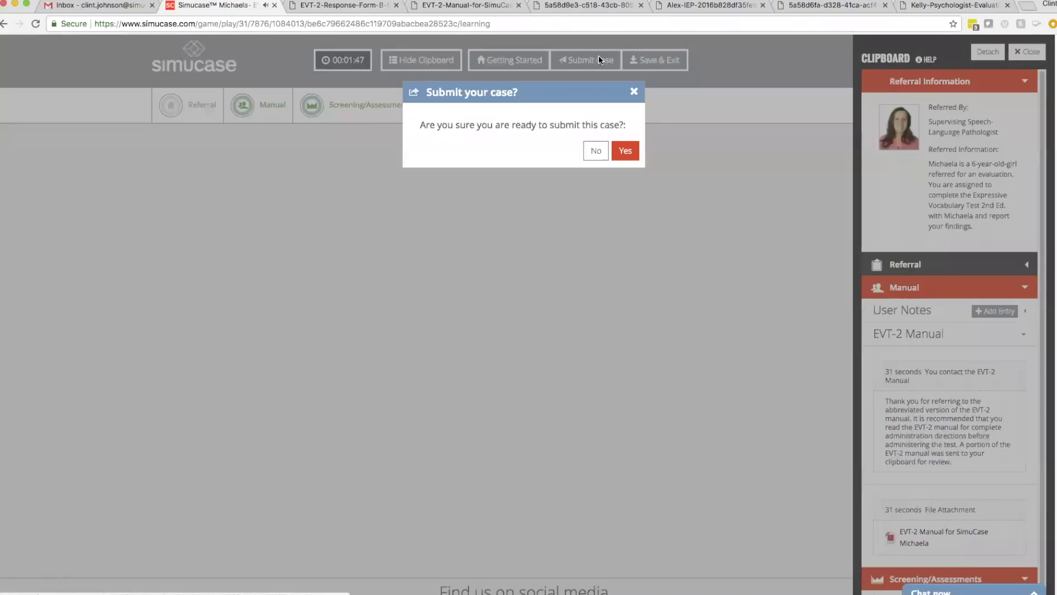
pyautogui.click(622, 150)
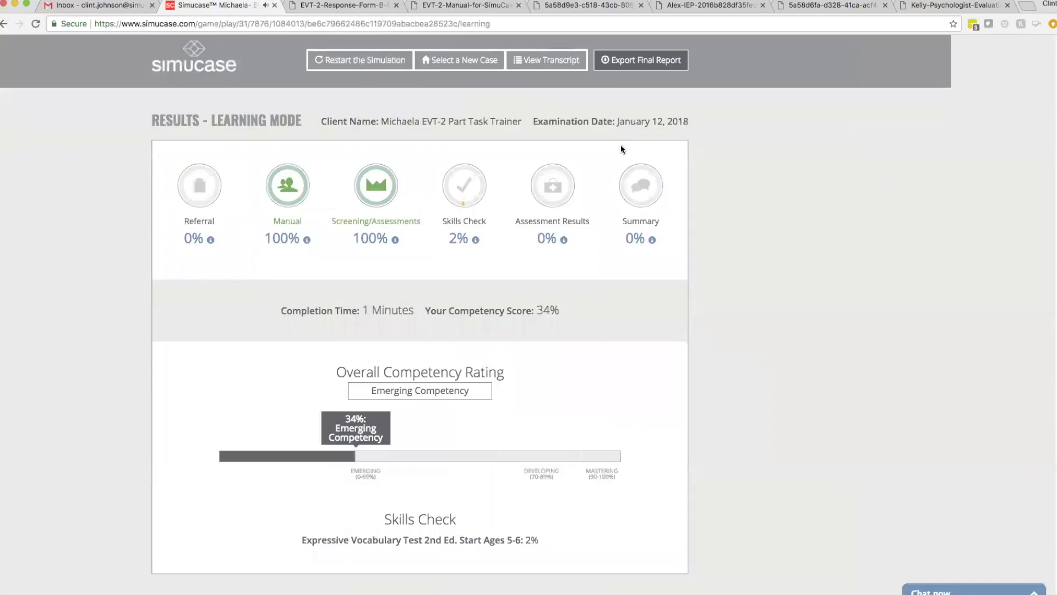
# Step: Leave the results for the case study list, then look at the site's home and Contact Us pages, ending on the home page
pyautogui.click(478, 66)
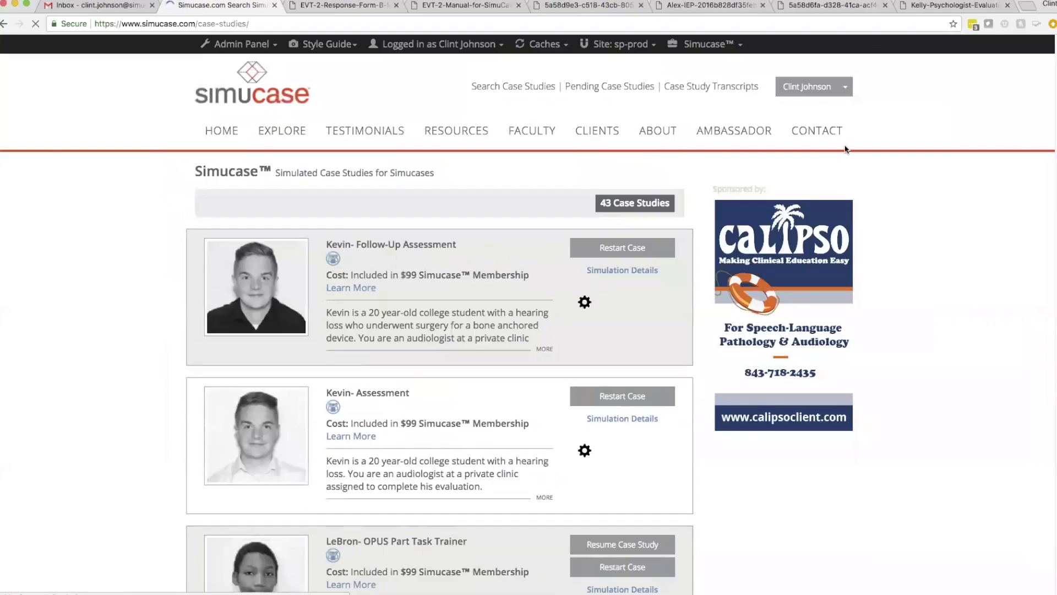
pyautogui.click(223, 131)
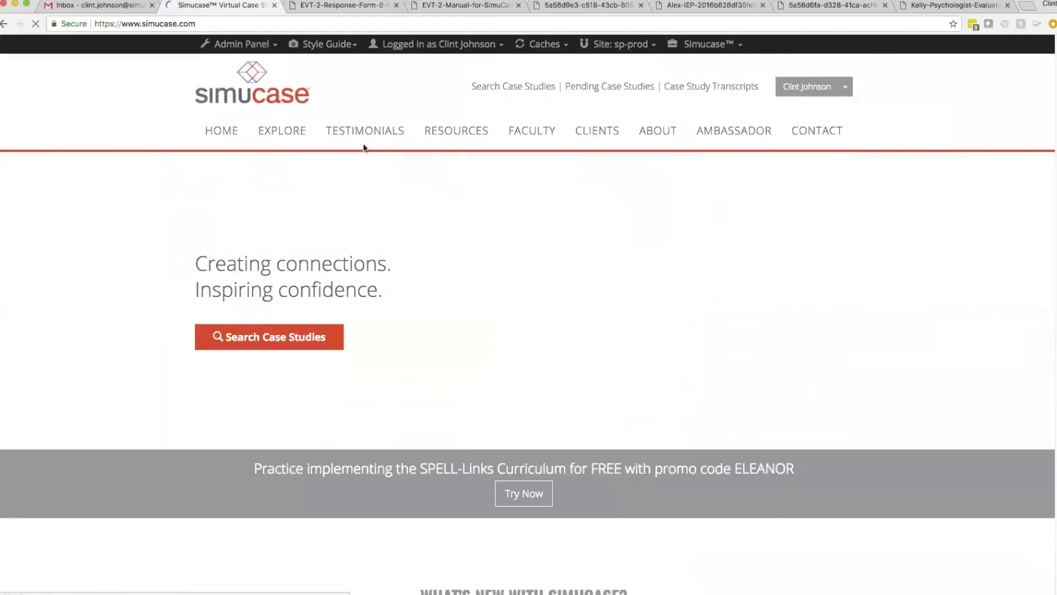
pyautogui.click(821, 136)
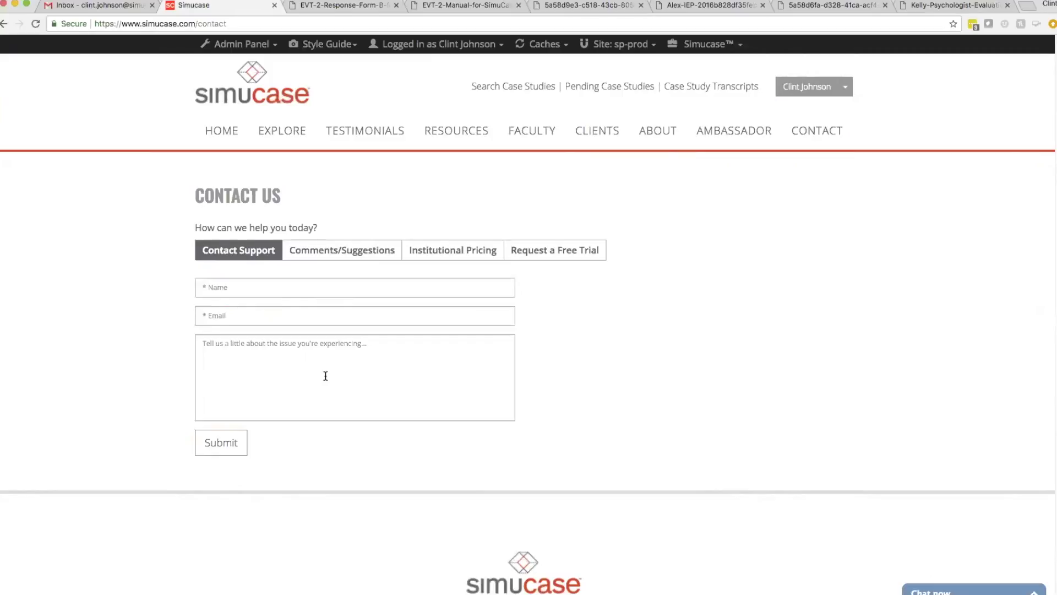
pyautogui.click(236, 131)
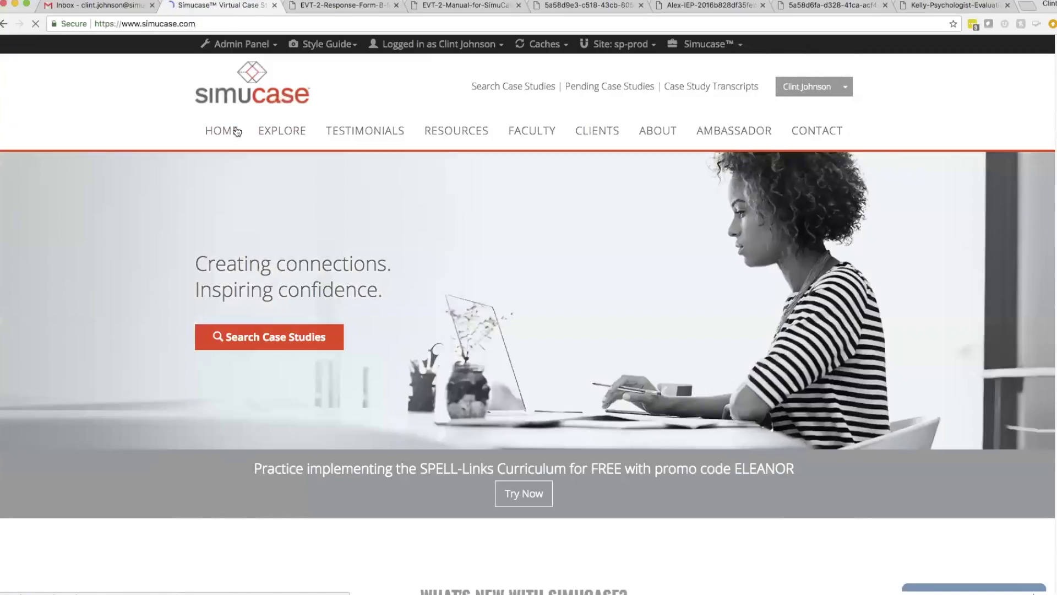